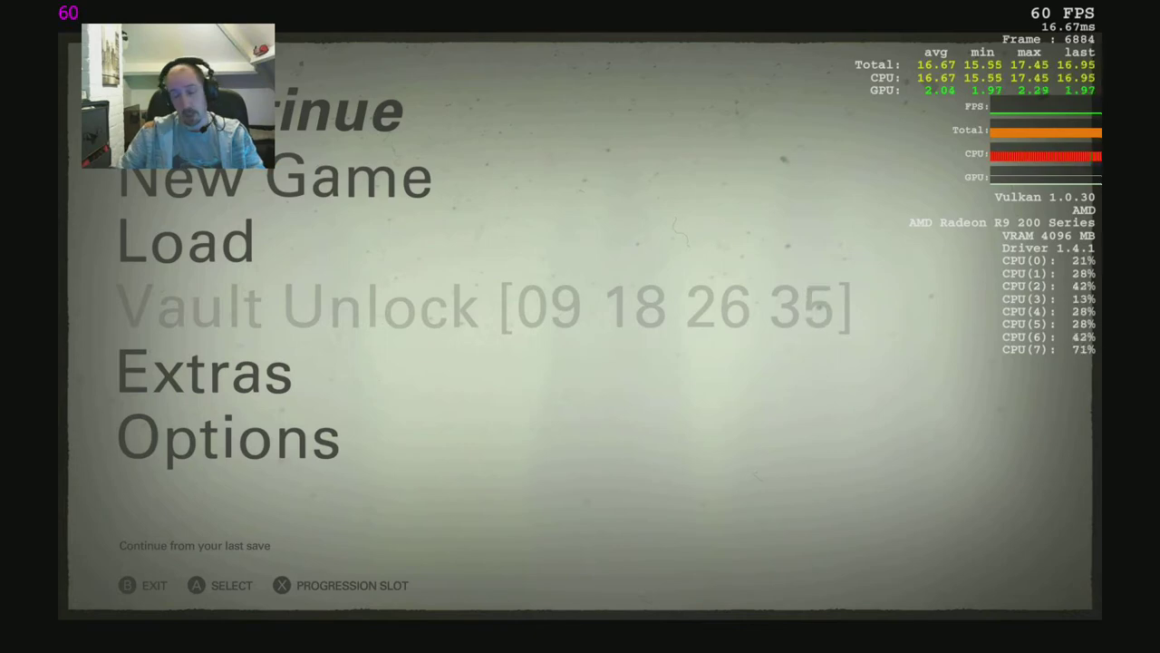
Open the Options screen from the game's main menu.
key("Down")
key("Down")
key("Down")
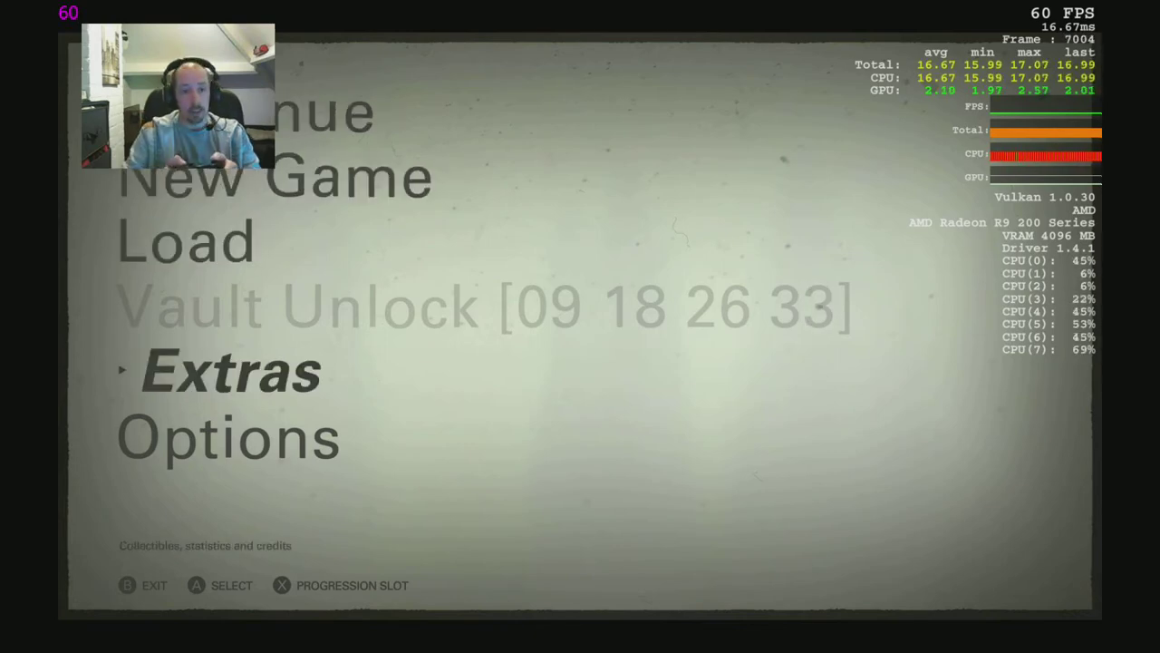
key("Down")
key("Return")
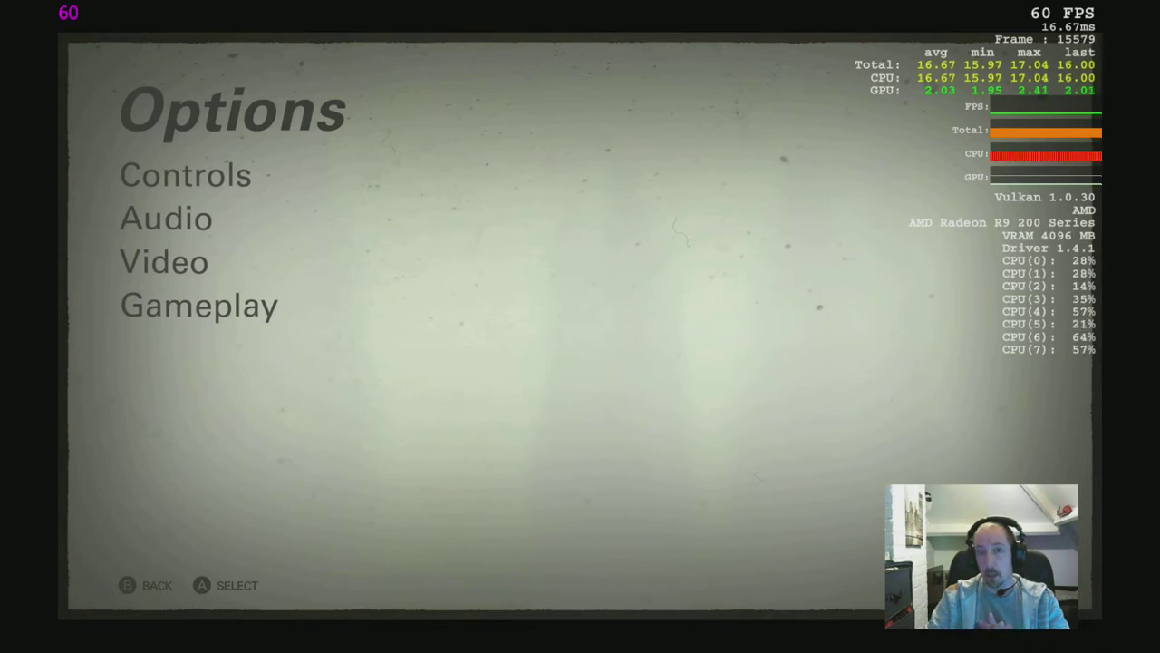
key("Escape")
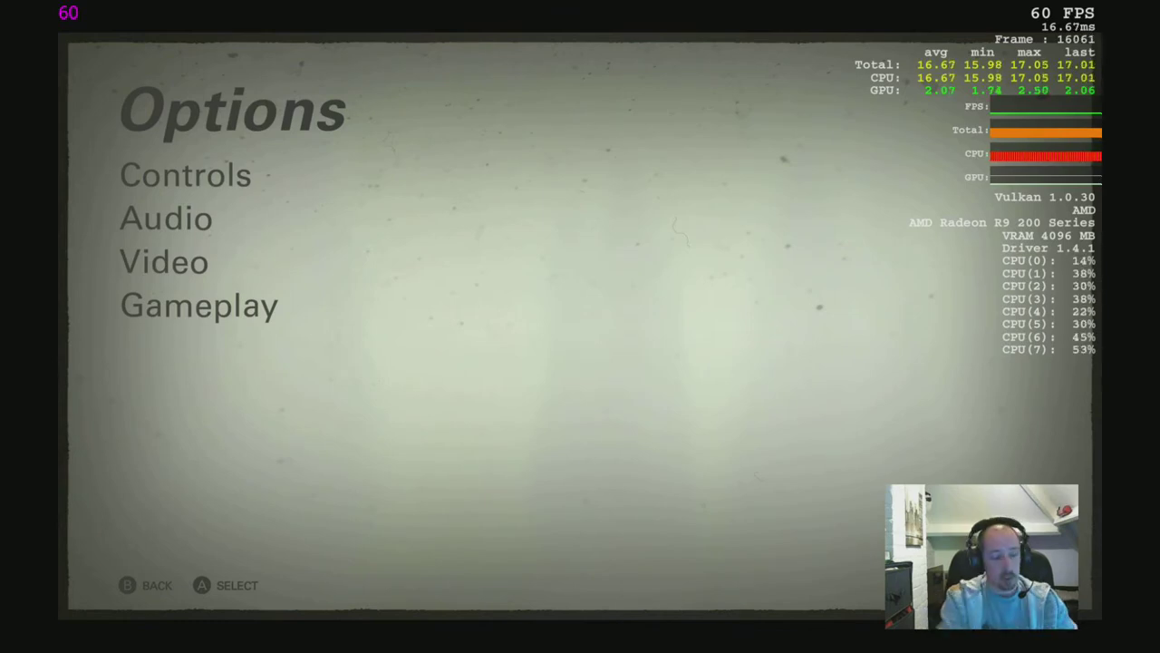
Look over the option categories and open the Controls settings.
key("Down")
key("Down")
key("Down")
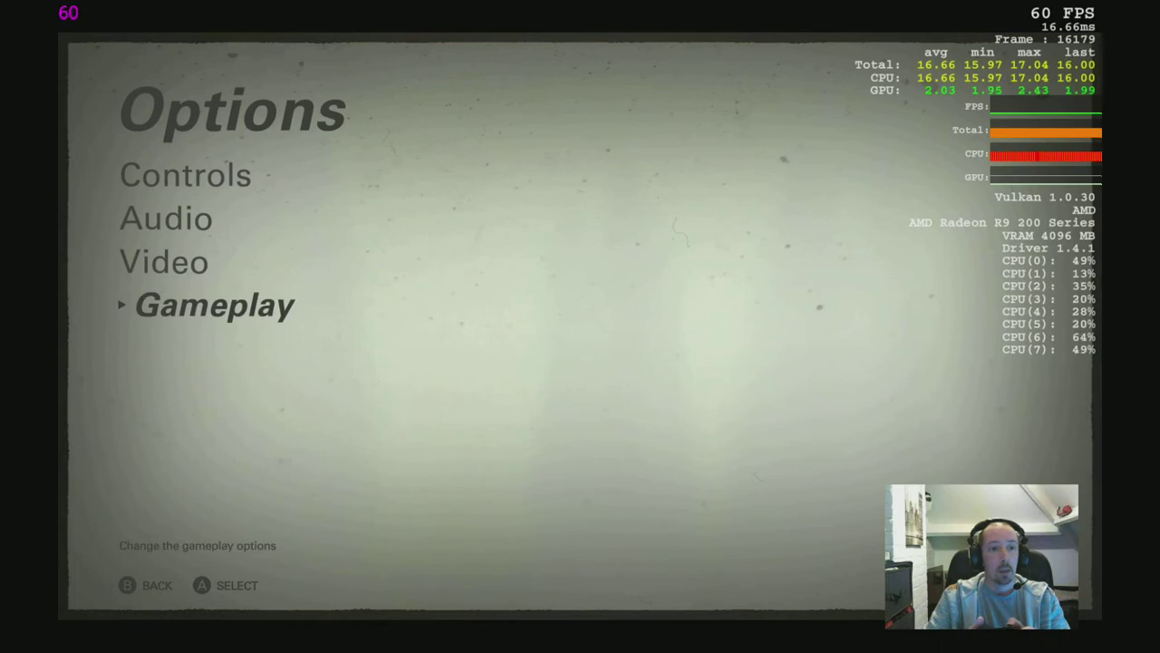
key("Up")
key("Up")
key("Up")
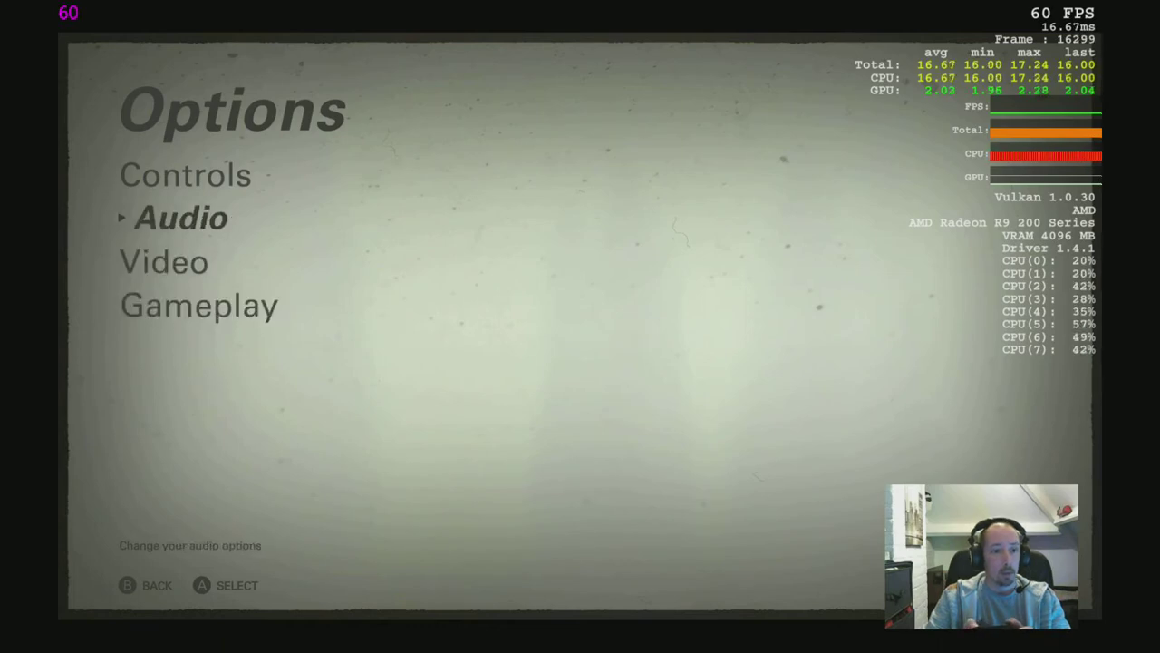
key("Return")
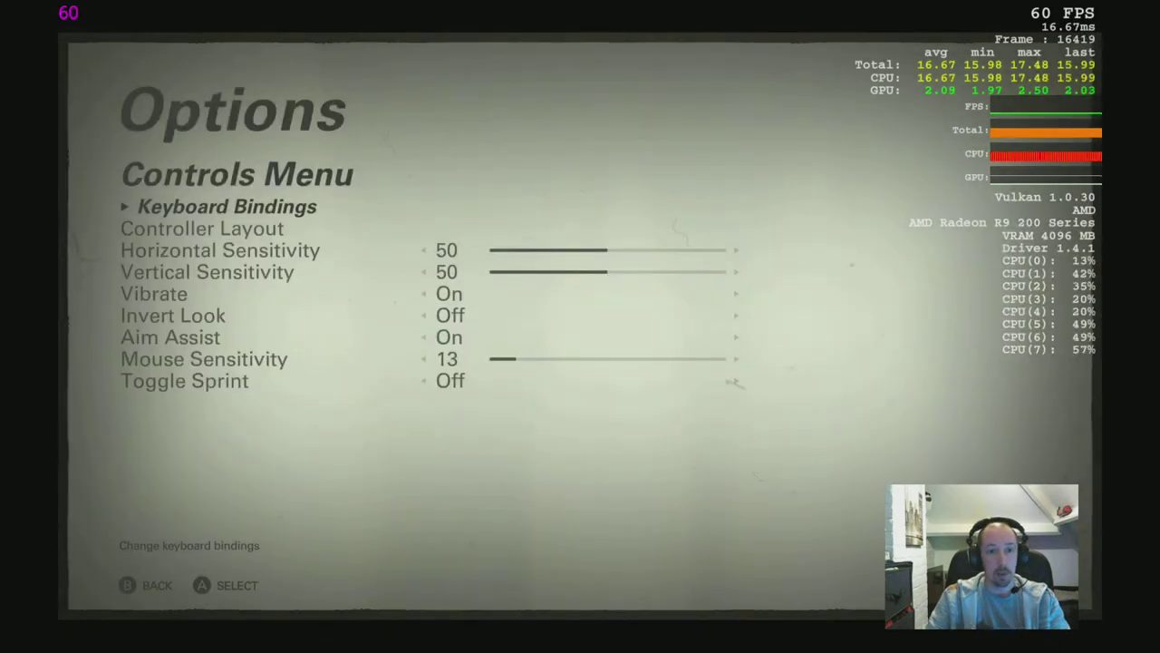
Examine the full list of keyboard action bindings, from movement to weapon selection, and return to the Controls settings.
key("Down")
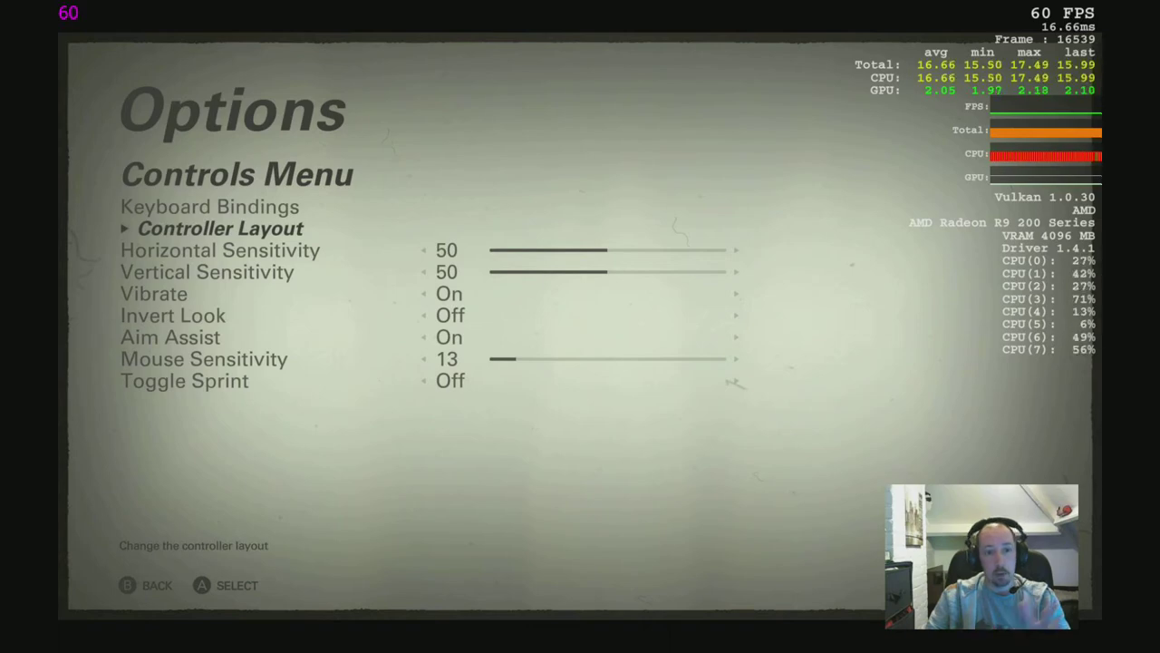
key("Up")
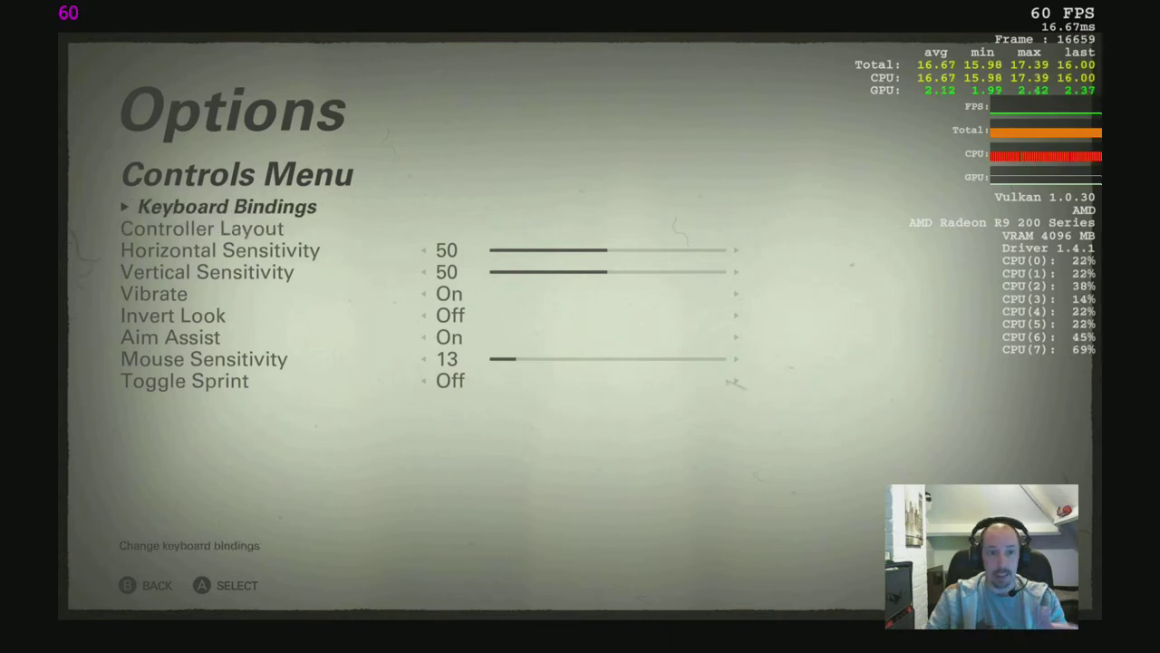
key("Return")
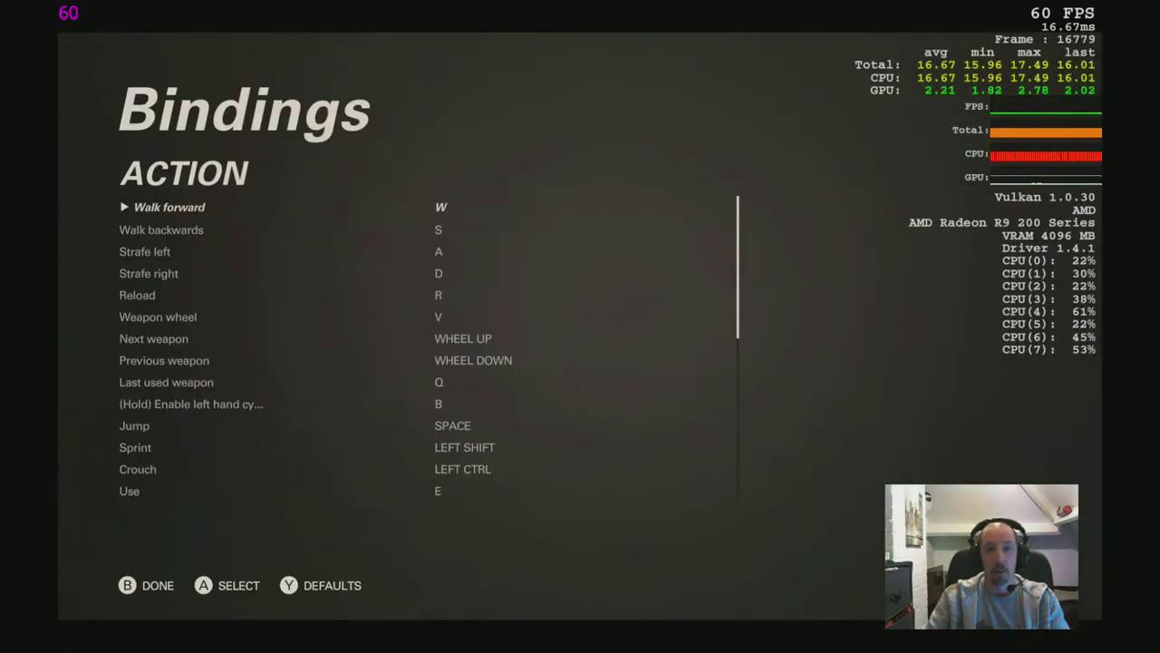
key("Down")
key("Down")
key("Down")
key("Down")
key("Down")
key("Down")
key("Down")
key("Down")
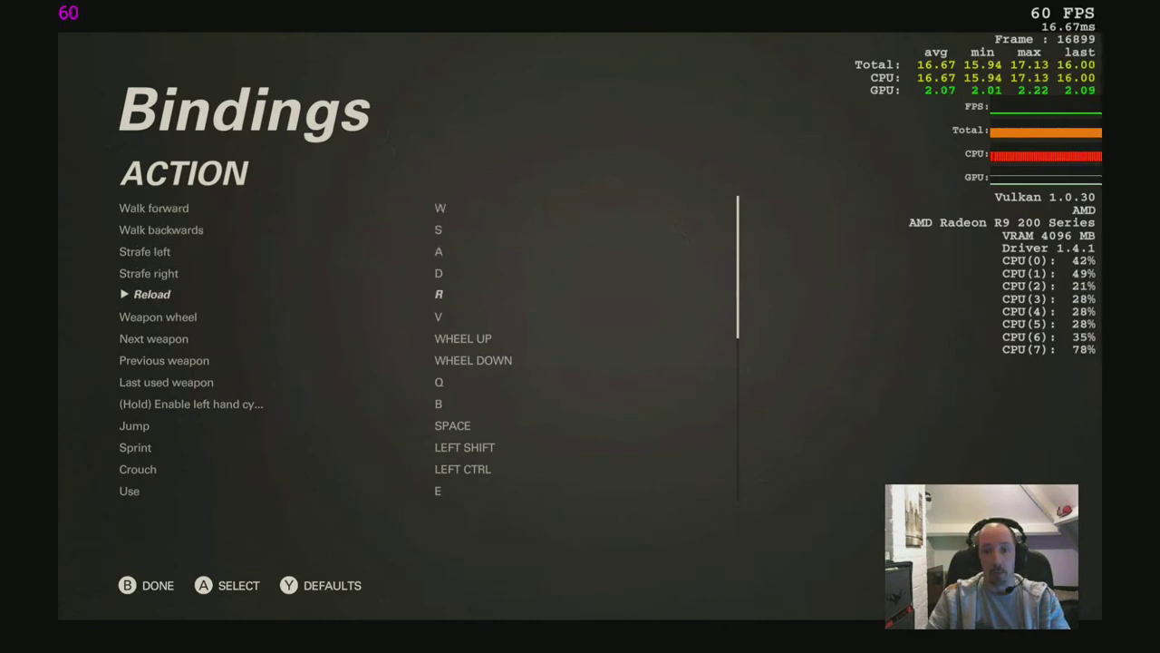
key("Down")
key("Down")
key("Down")
key("Down")
key("Down")
key("Down")
key("Down")
key("Down")
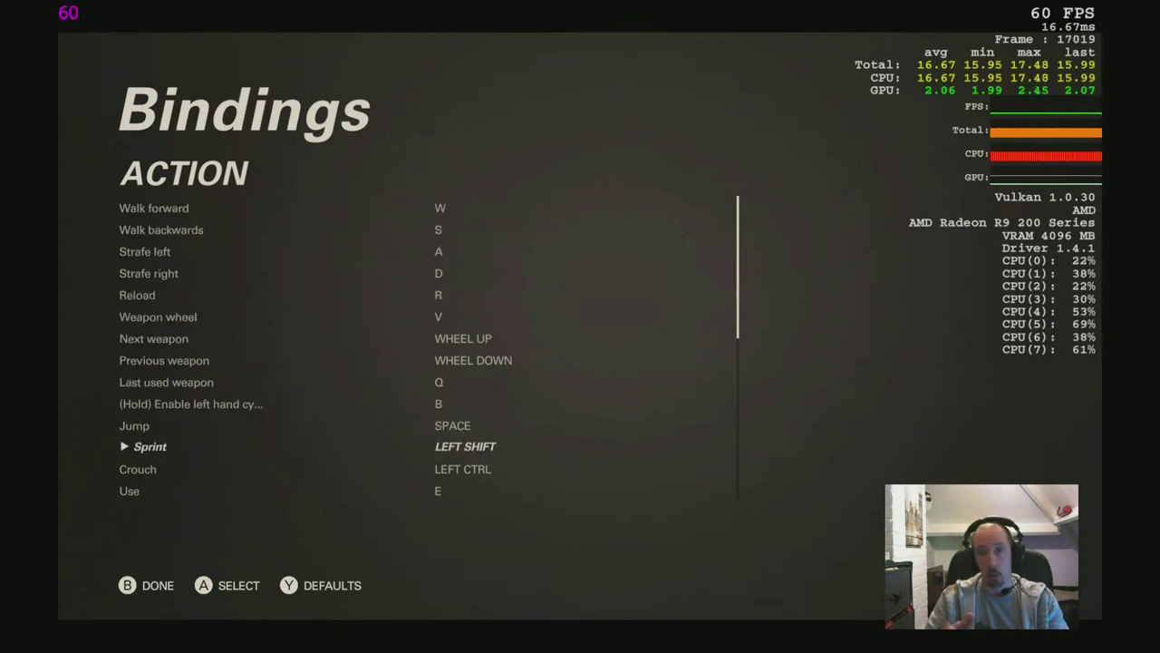
key("Down")
key("Down")
key("Down")
key("Down")
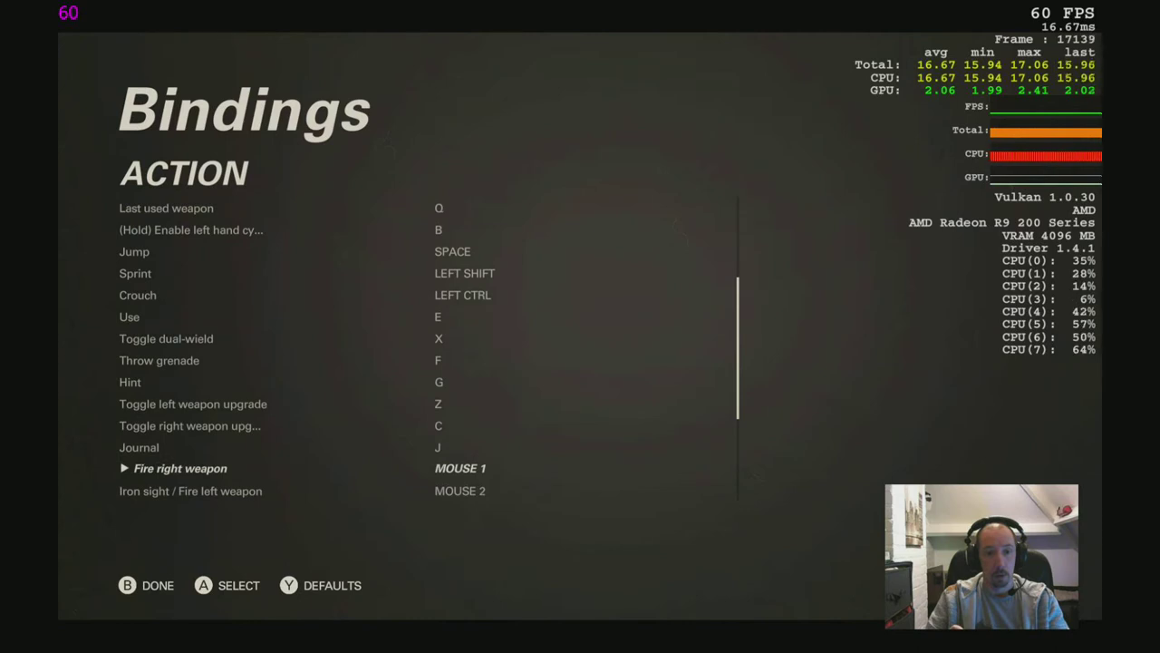
key("Down")
key("Down")
key("Down")
key("Down")
key("Down")
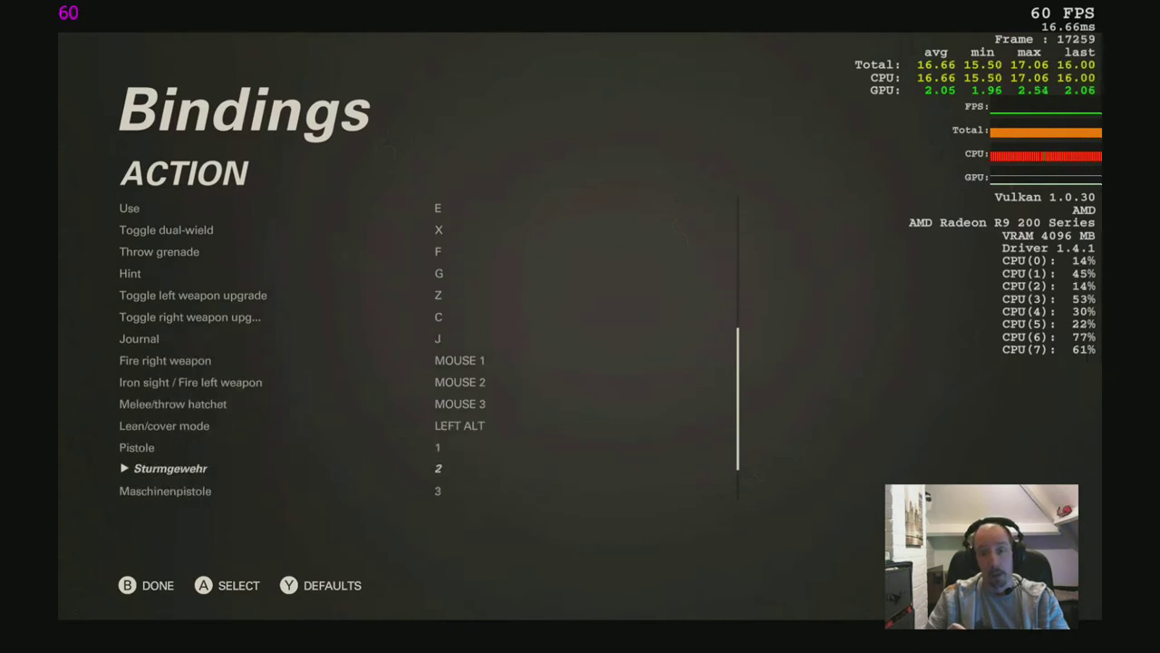
key("Down")
key("Down")
key("Down")
key("Down")
key("Up")
key("Up")
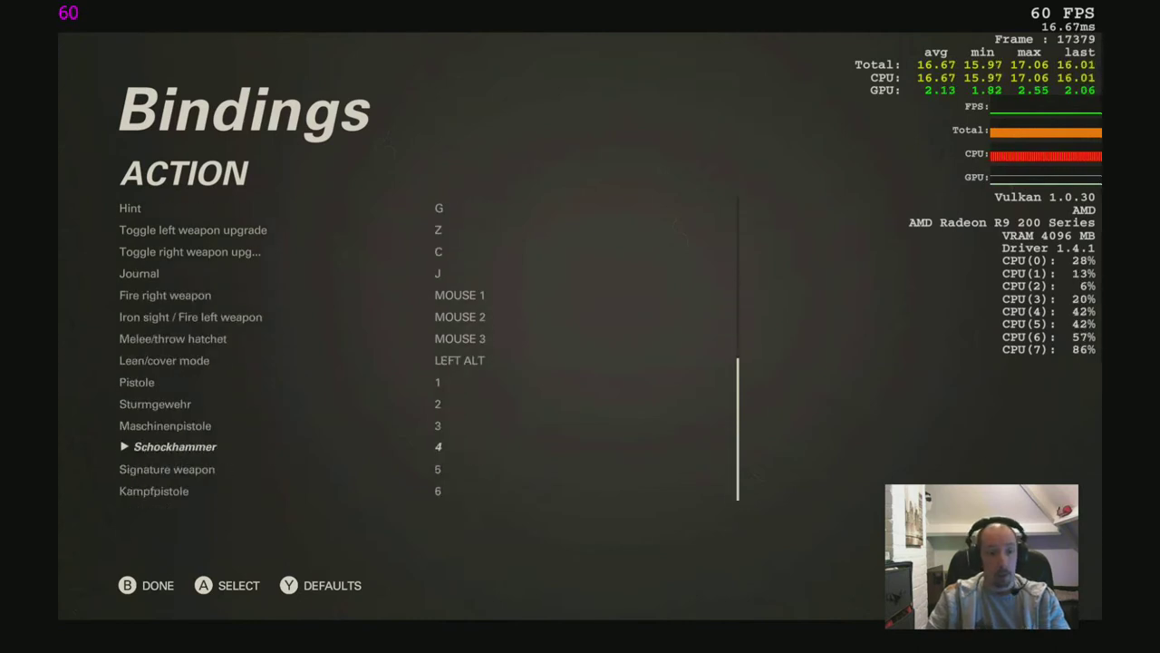
key("Up")
key("Escape")
Compare the available controller layouts, including Alt Right Handed and Left Handed Guzman, and leave the layout on Right Handed.
key("Down")
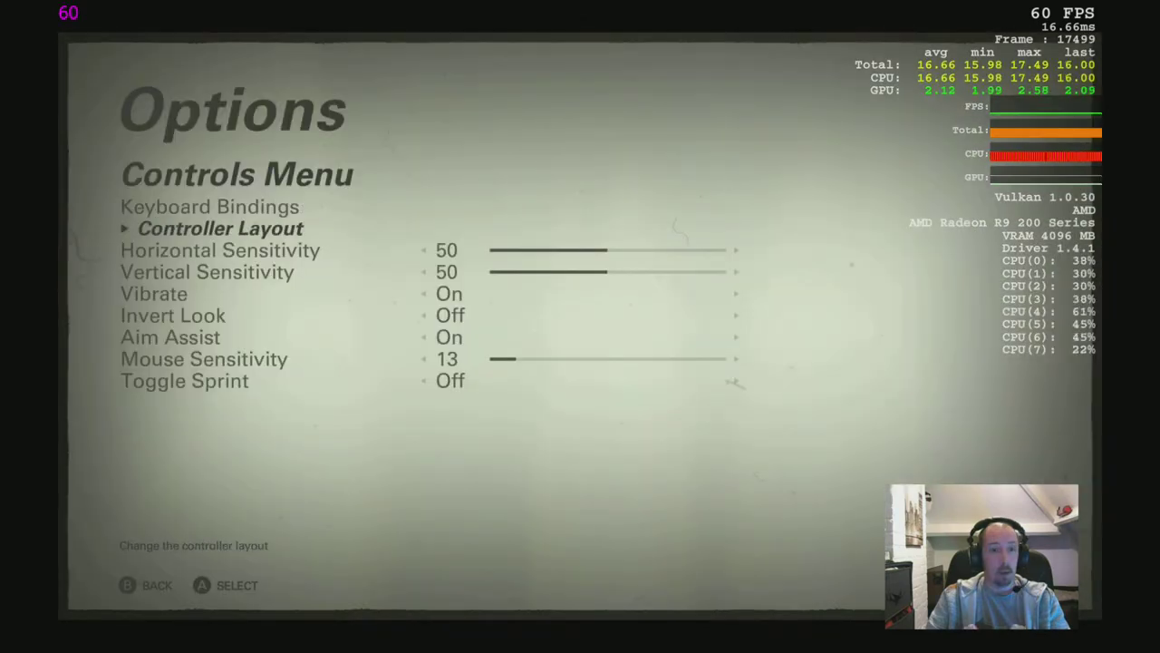
key("Return")
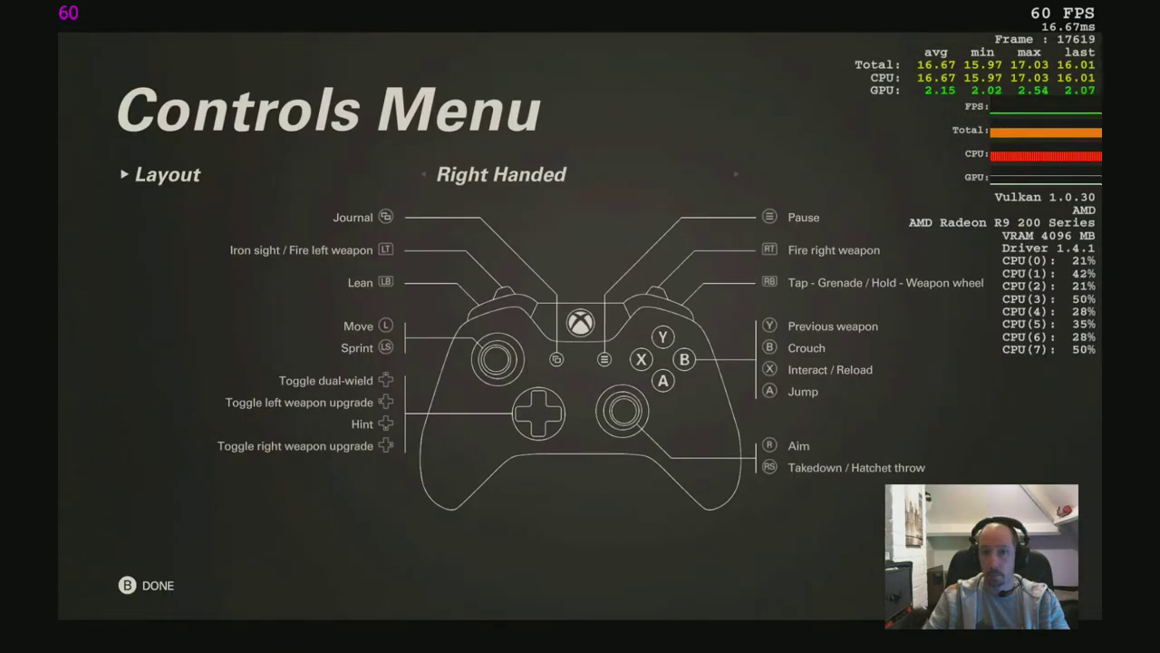
key("Right")
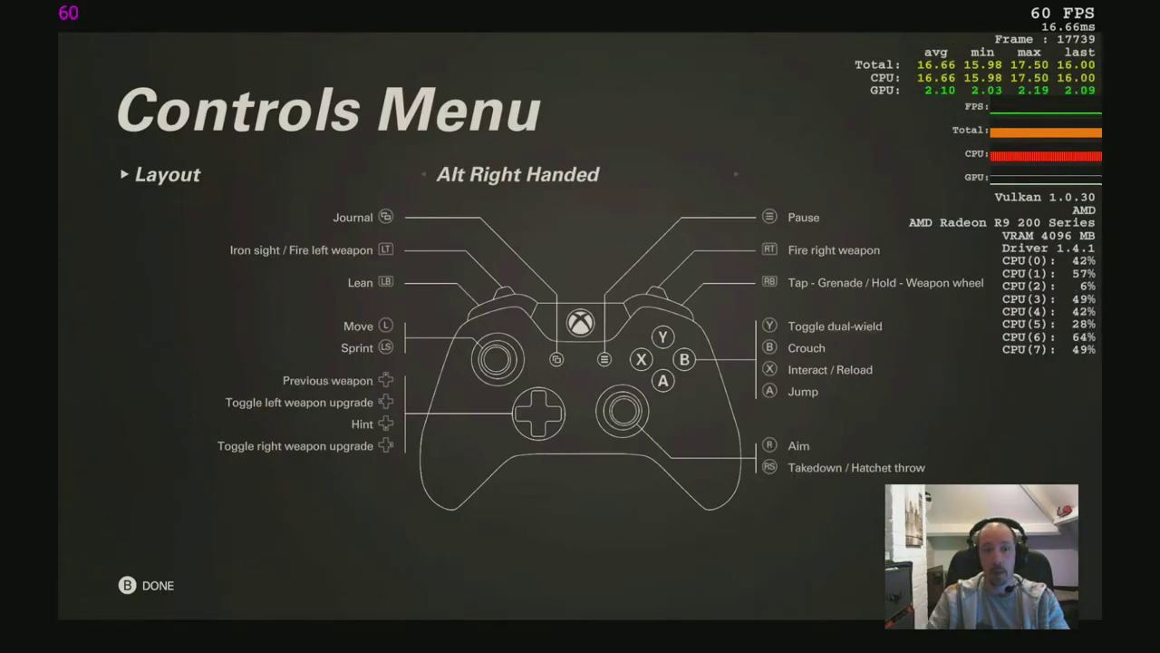
key("Right")
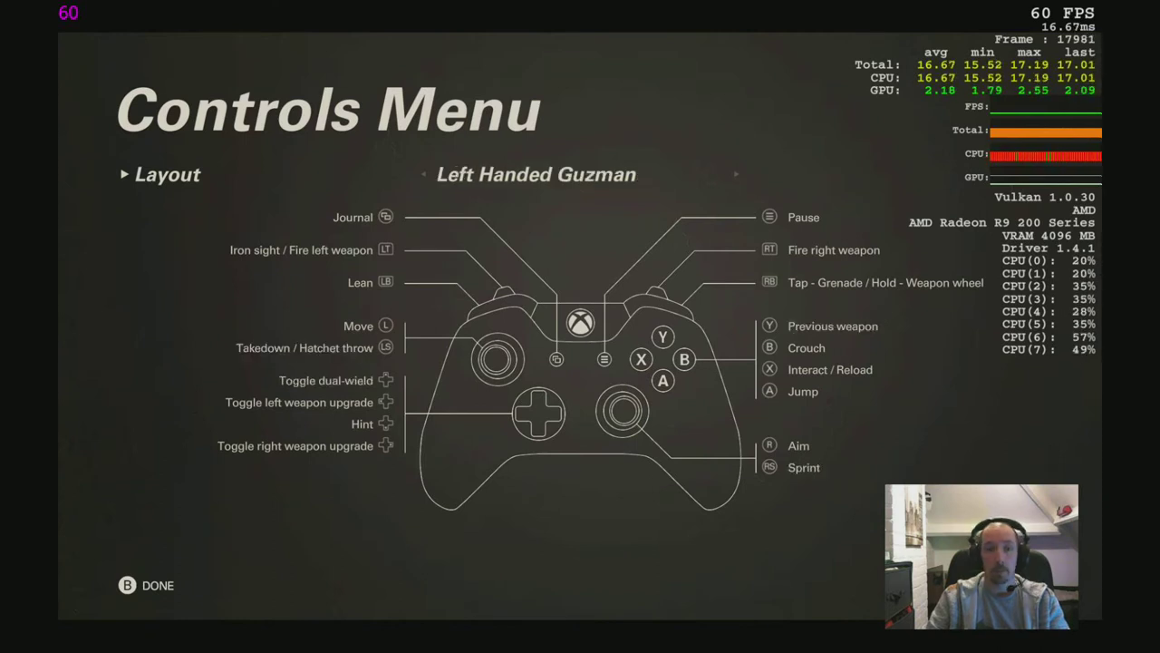
key("Right")
key("Right")
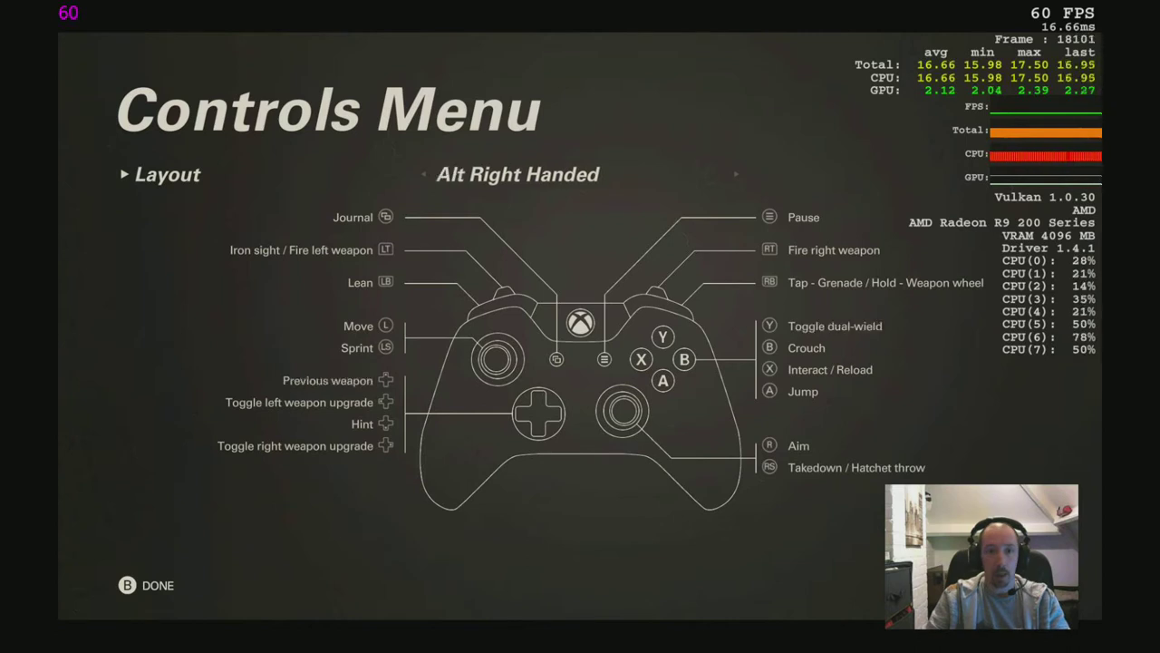
key("Right")
key("Right")
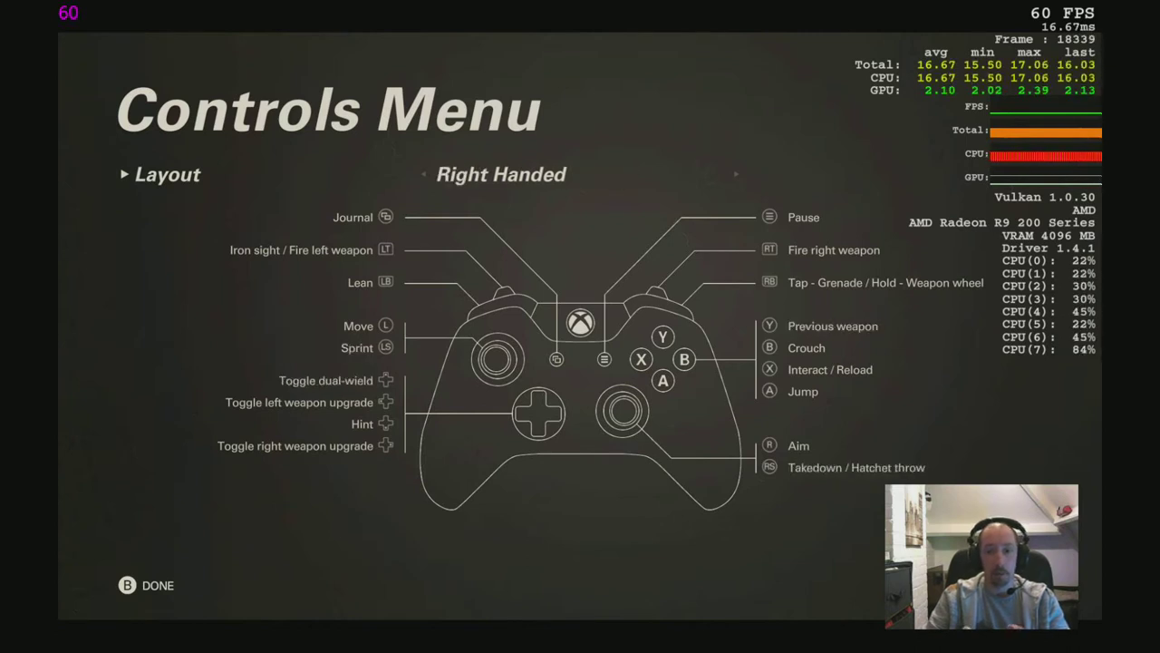
key("Escape")
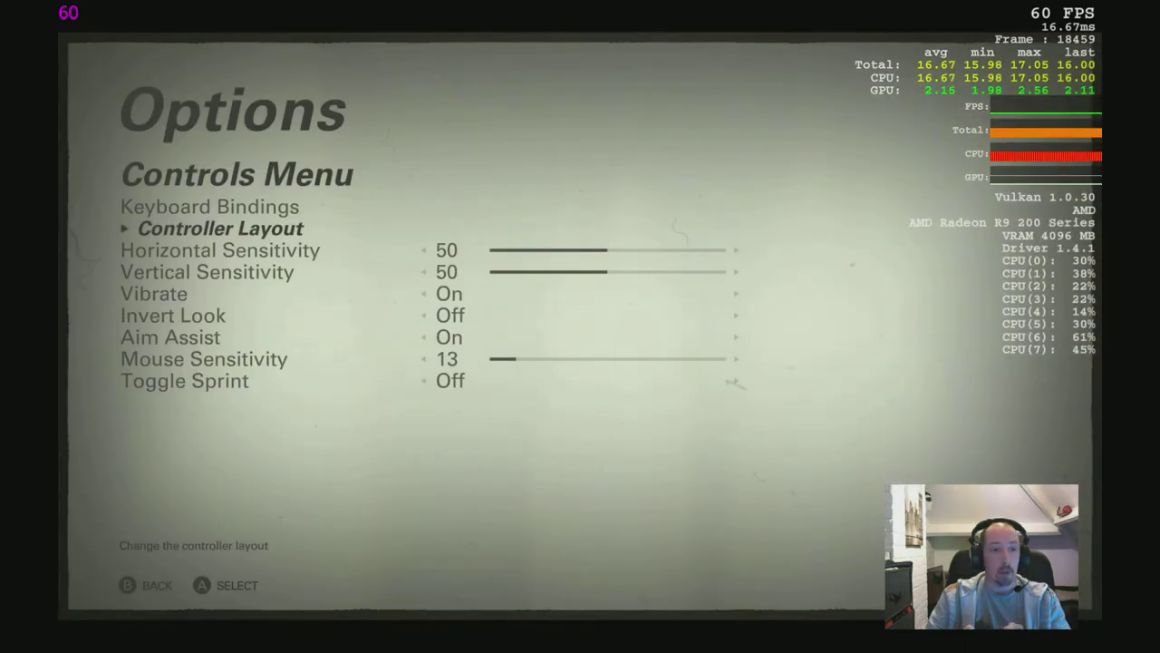
Examine the remaining control settings, from stick sensitivity and vibration to Invert Look, Aim Assist, Mouse Sensitivity and Toggle Sprint.
key("Down")
key("Down")
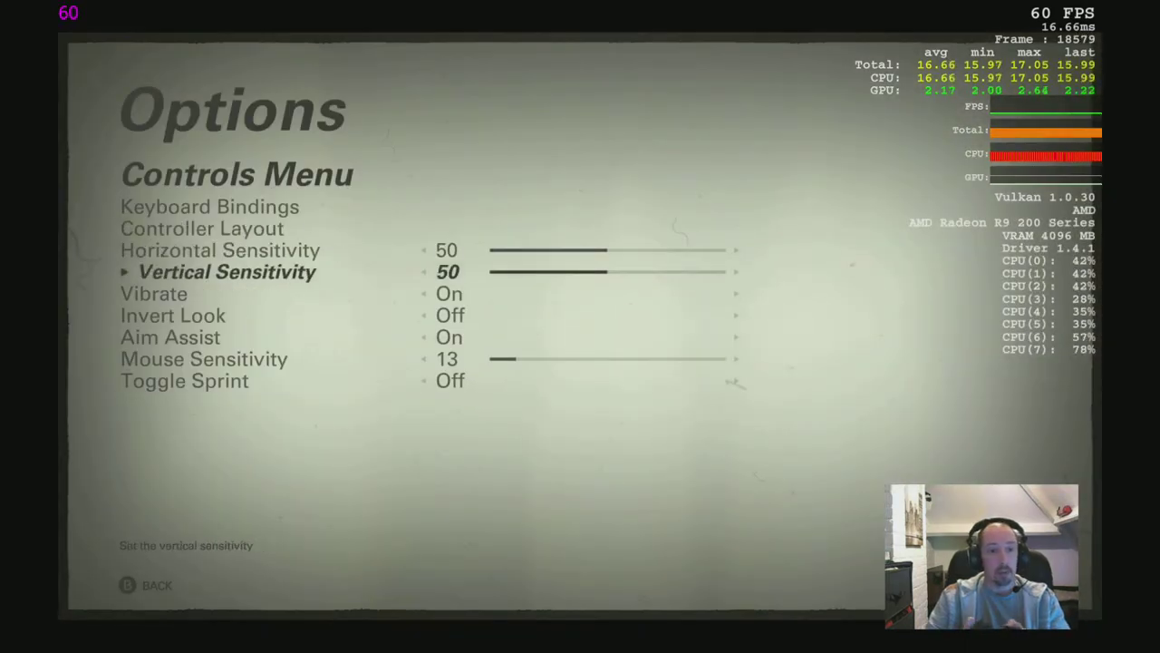
key("Down")
key("Down")
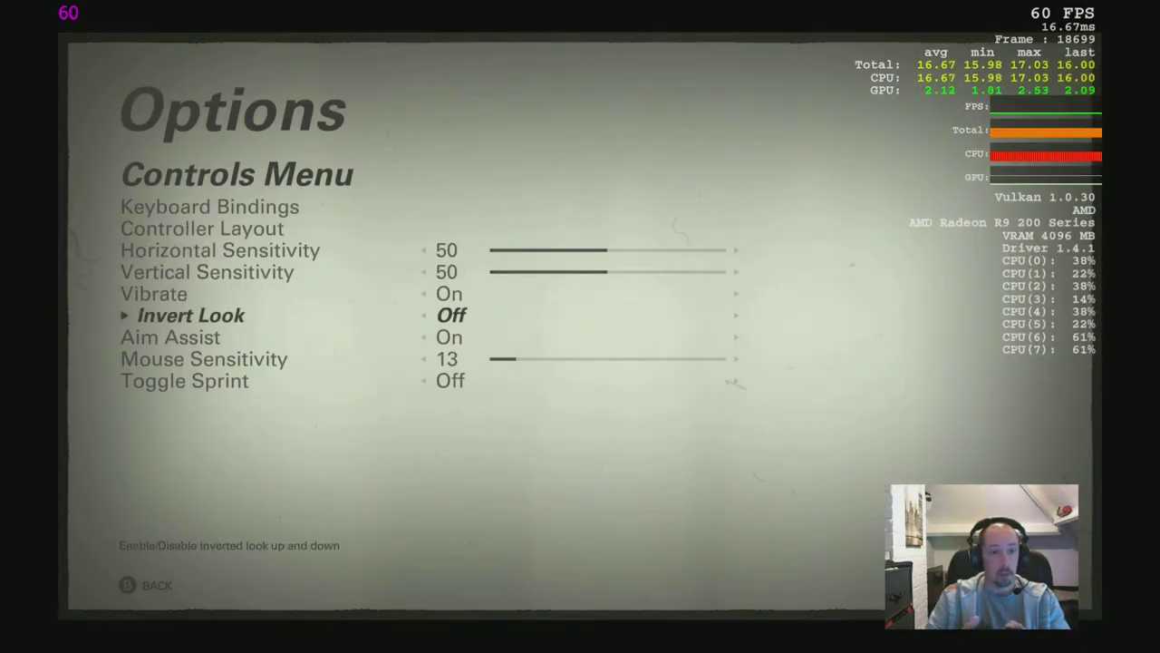
key("Down")
key("Up")
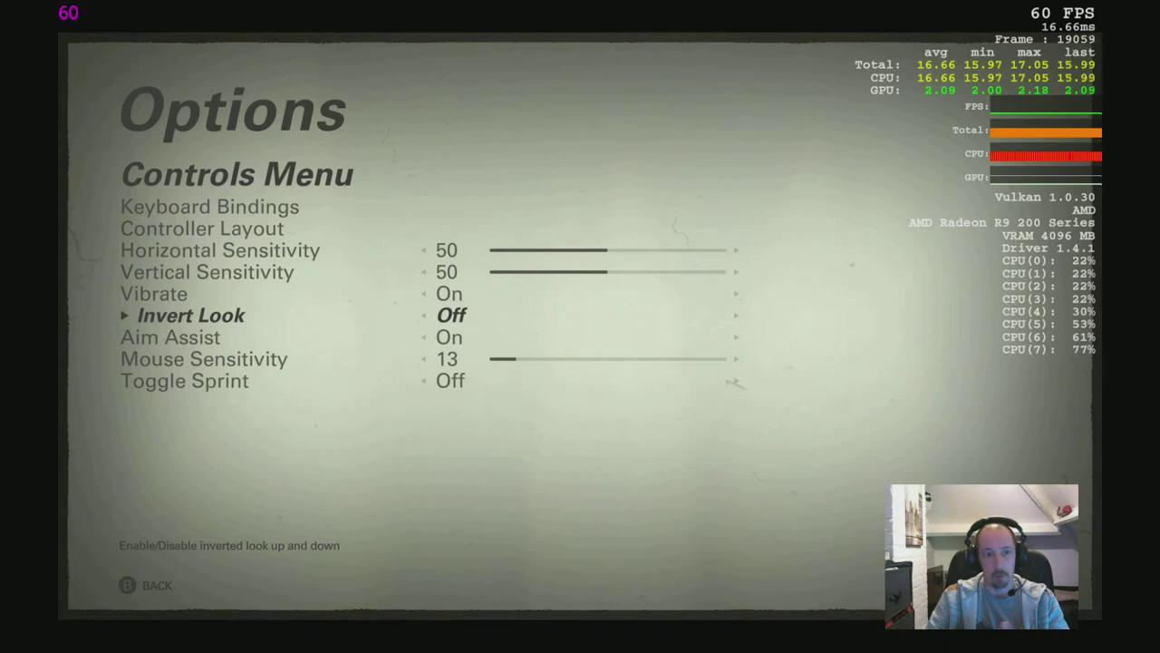
key("Down")
key("Down")
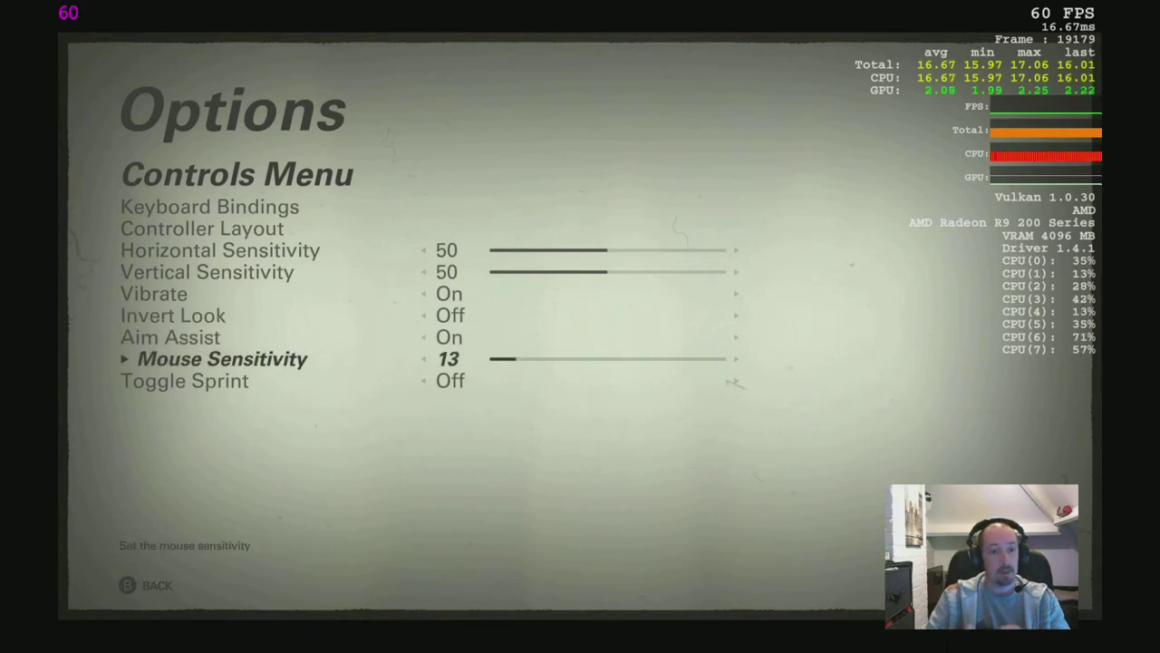
key("Down")
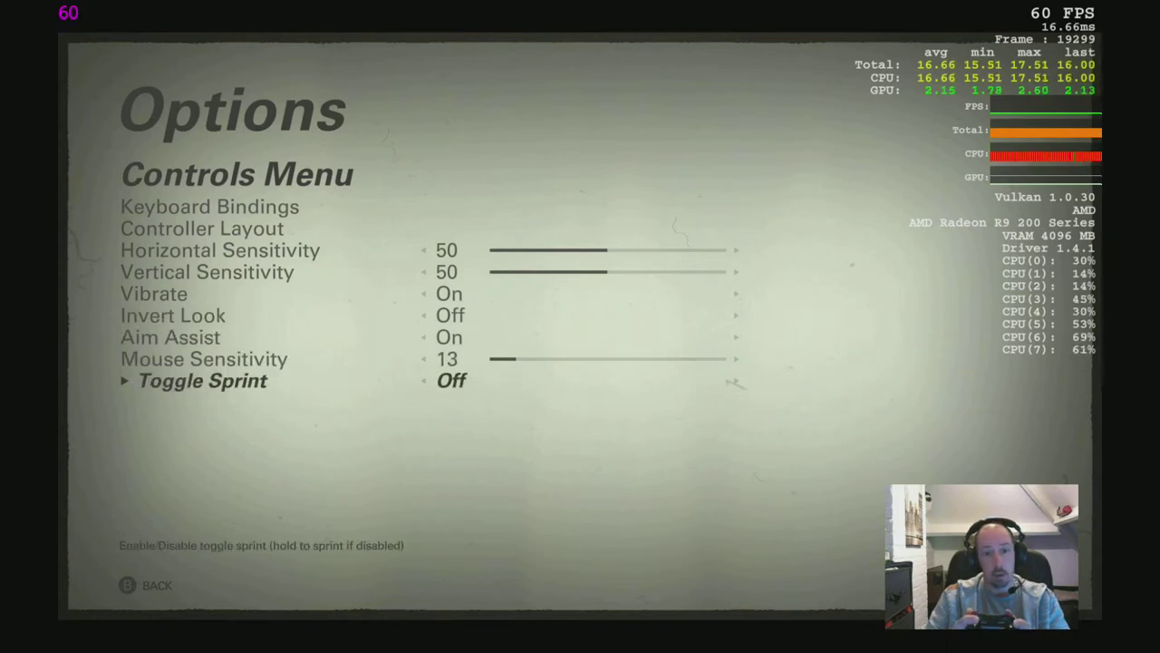
Open the Audio settings and cycle the Audio Profile through Hi-Fi and TV, ending on Cinema.
key("Escape")
key("Down")
key("Return")
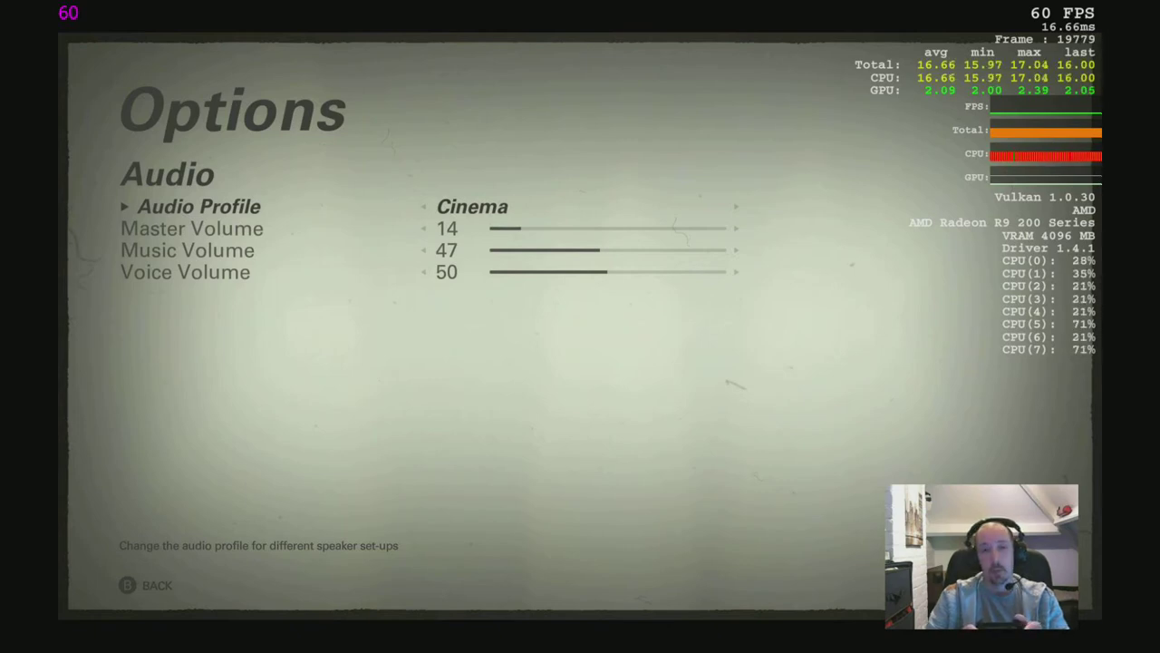
key("Right")
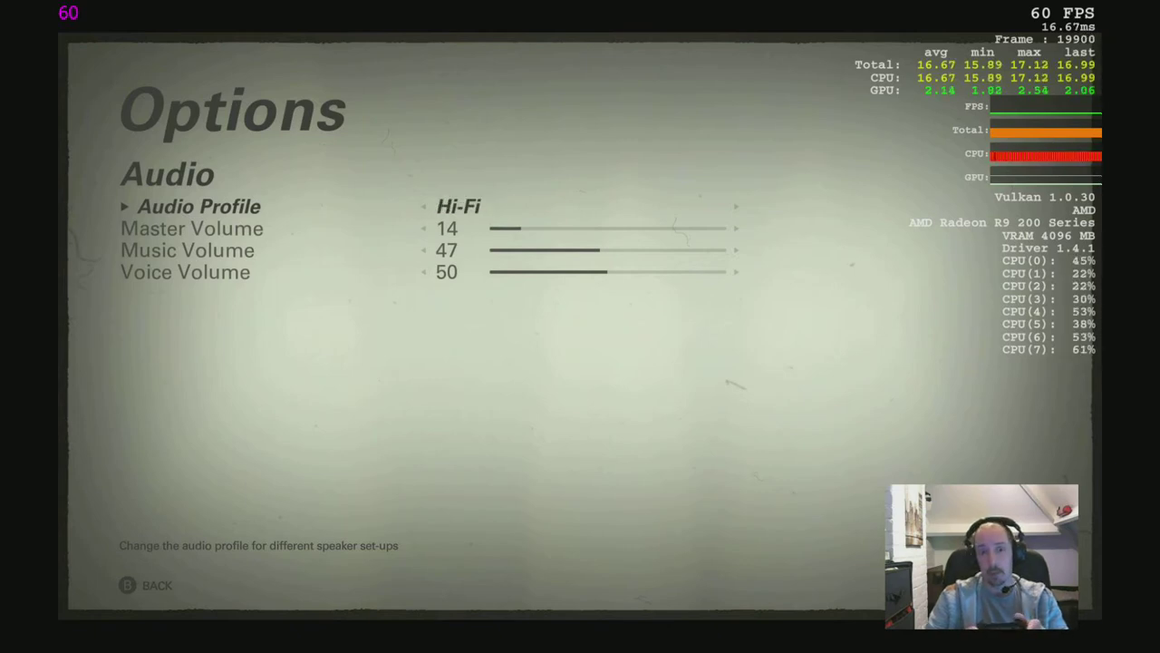
key("Right")
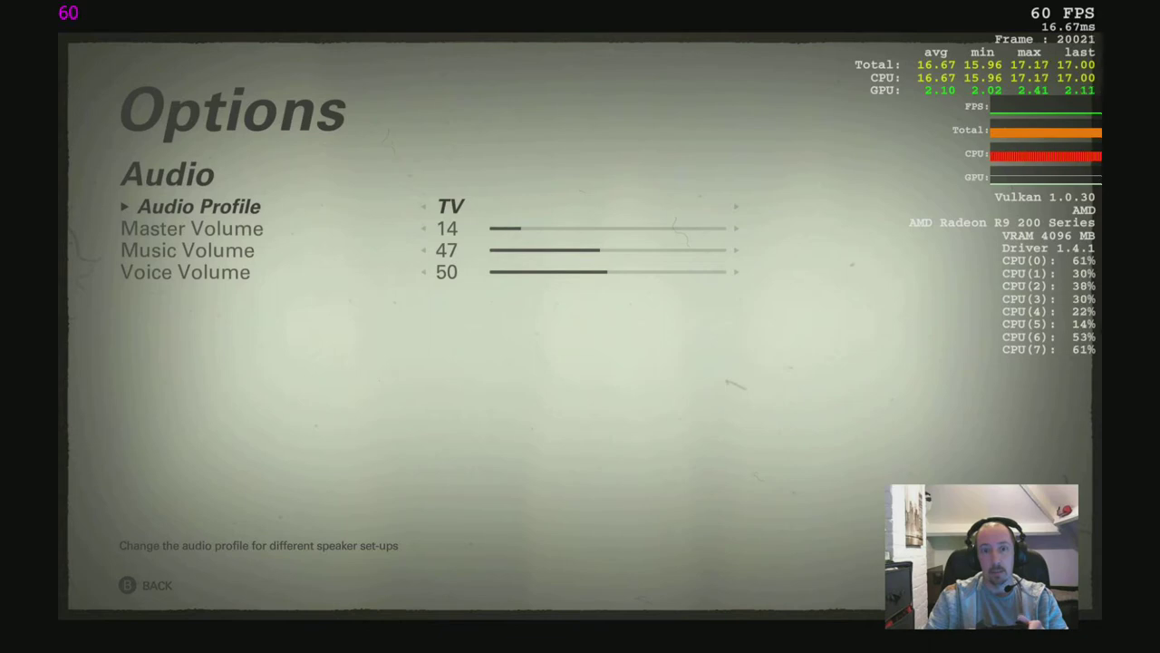
key("Right")
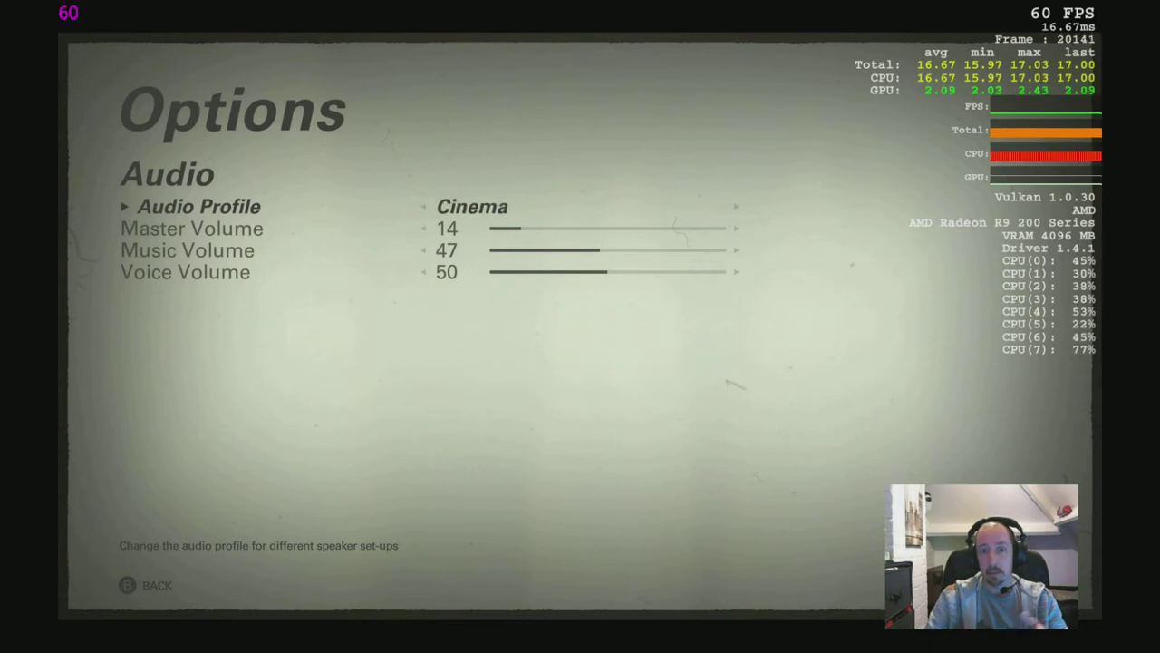
key("Right")
key("Left")
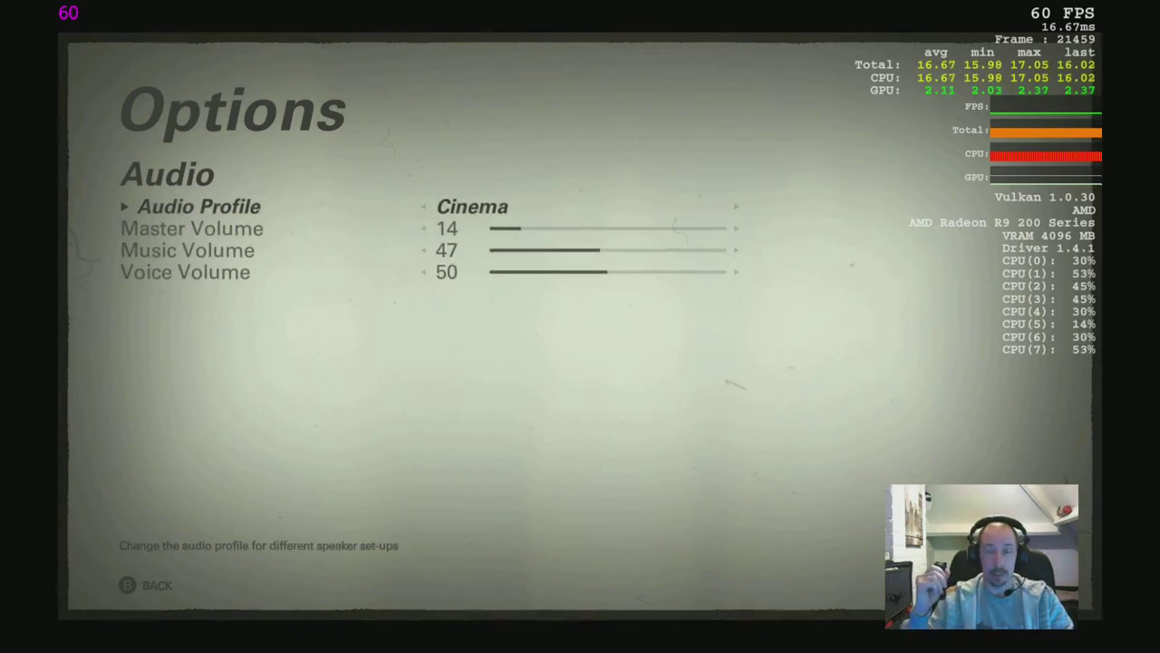
Open the Video settings and compare the Video Quality Profile presets from Low to Mein leben!, leaving the profile unchanged.
key("Escape")
key("Return")
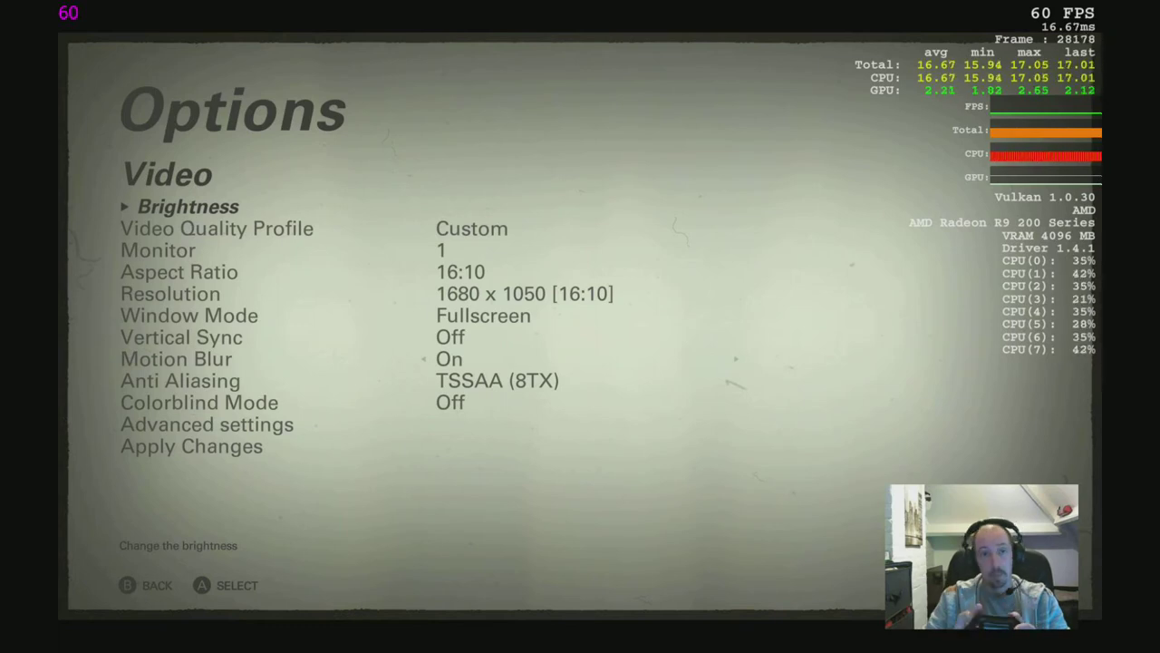
key("Down")
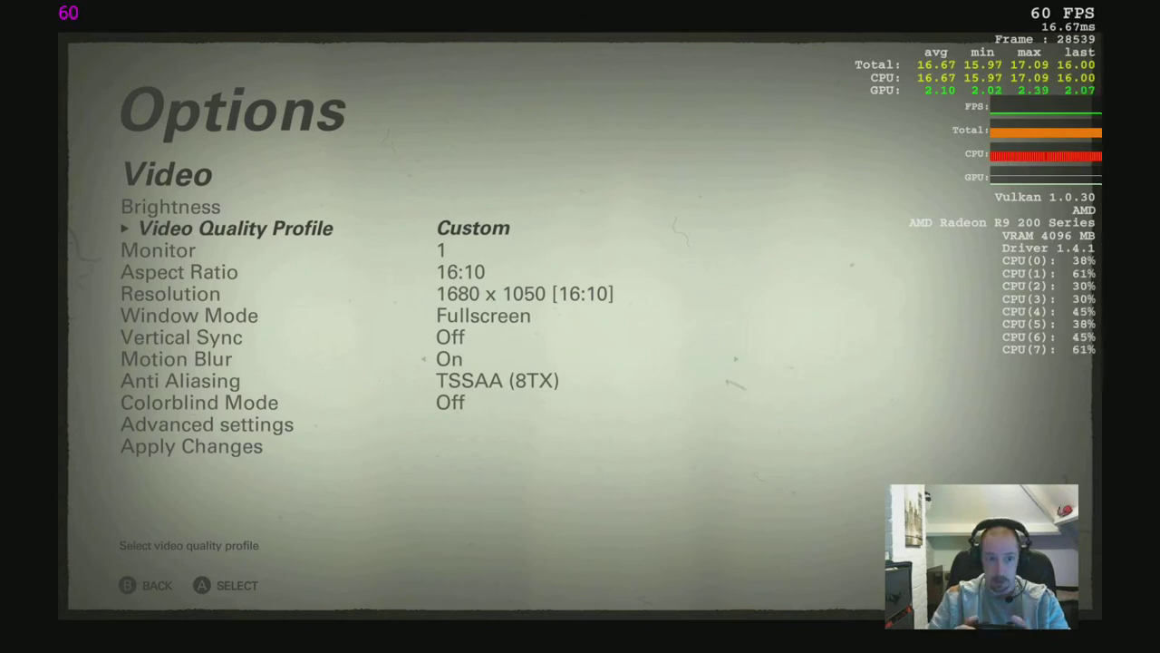
key("Return")
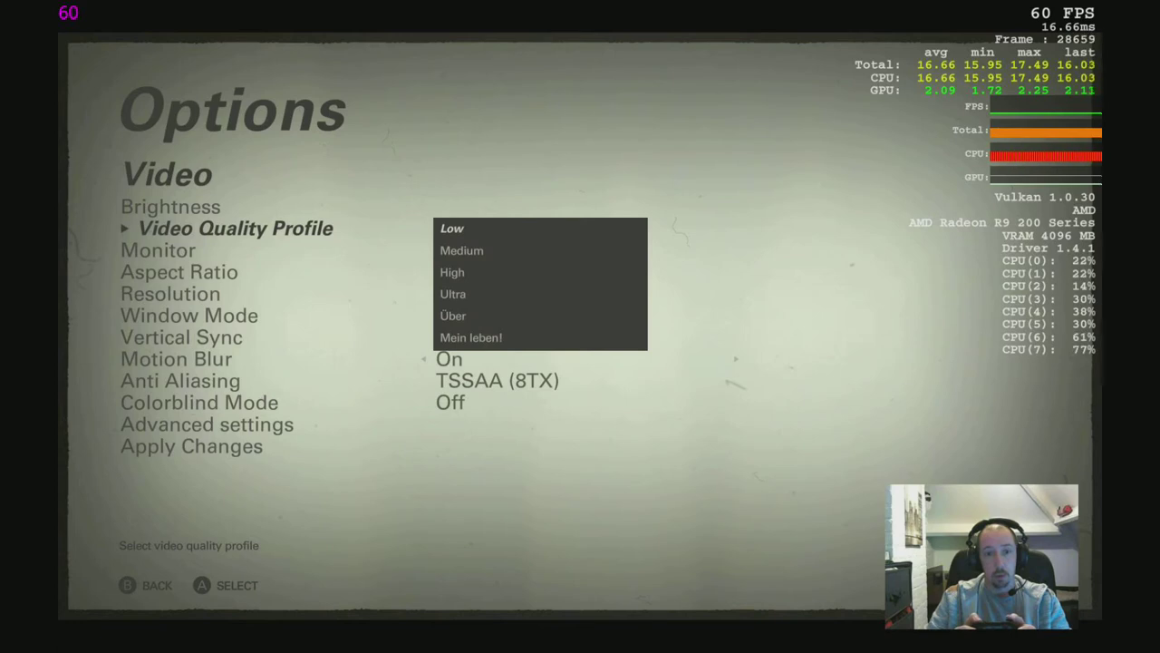
key("Down")
key("Down")
key("Down")
key("Down")
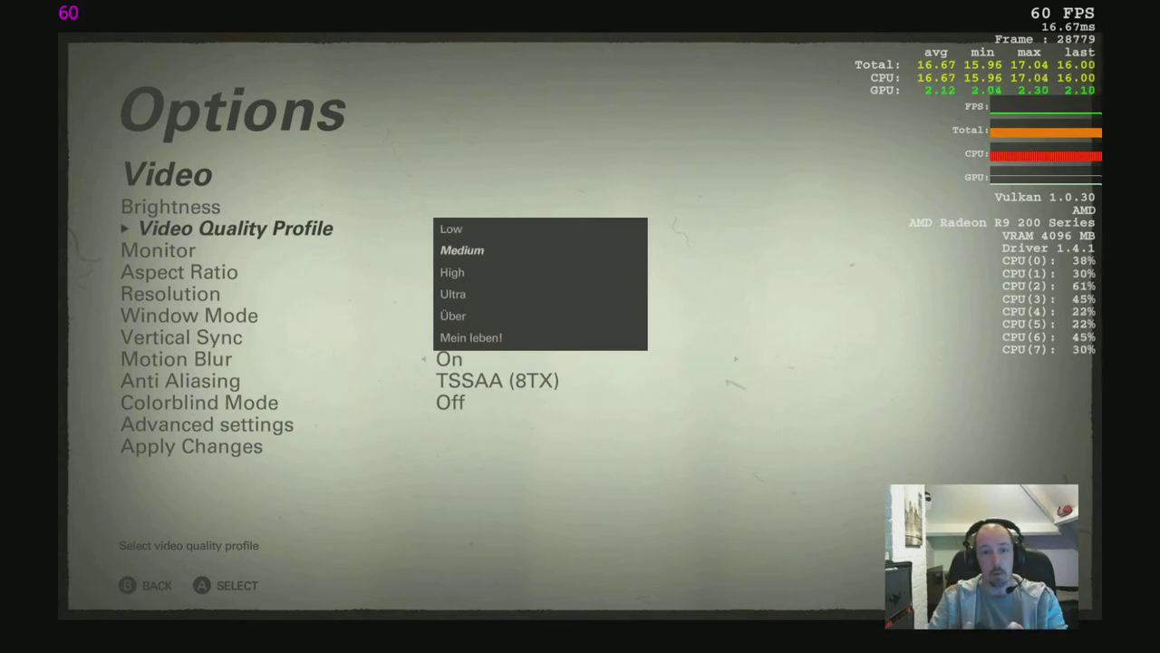
key("Down")
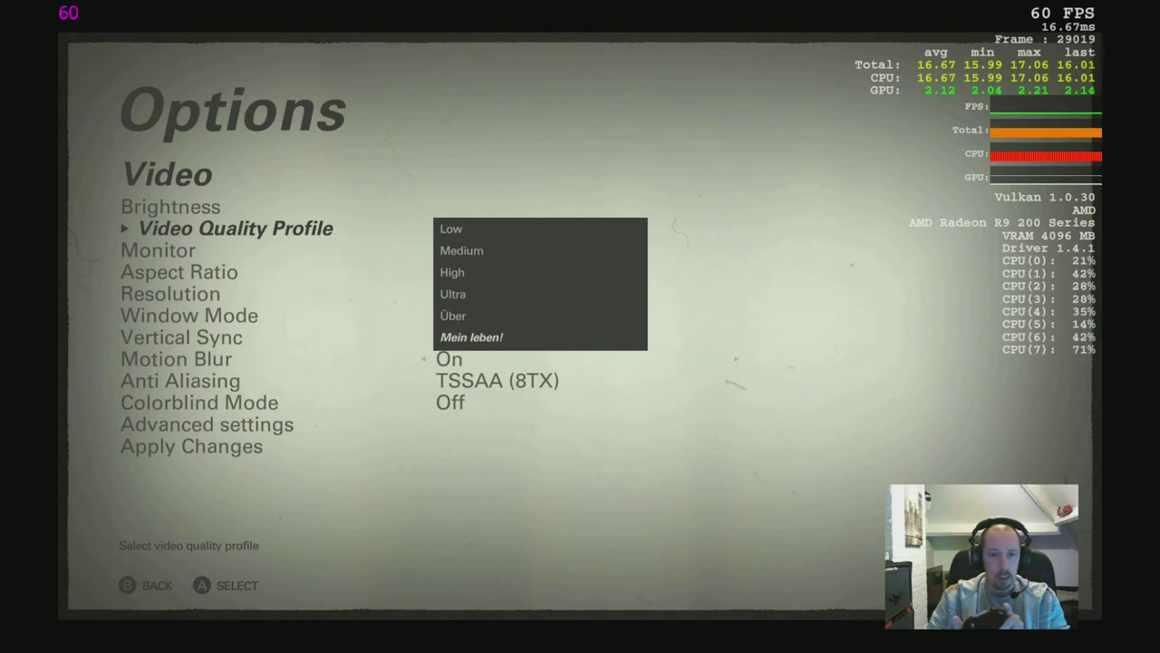
key("Up")
key("Up")
key("Up")
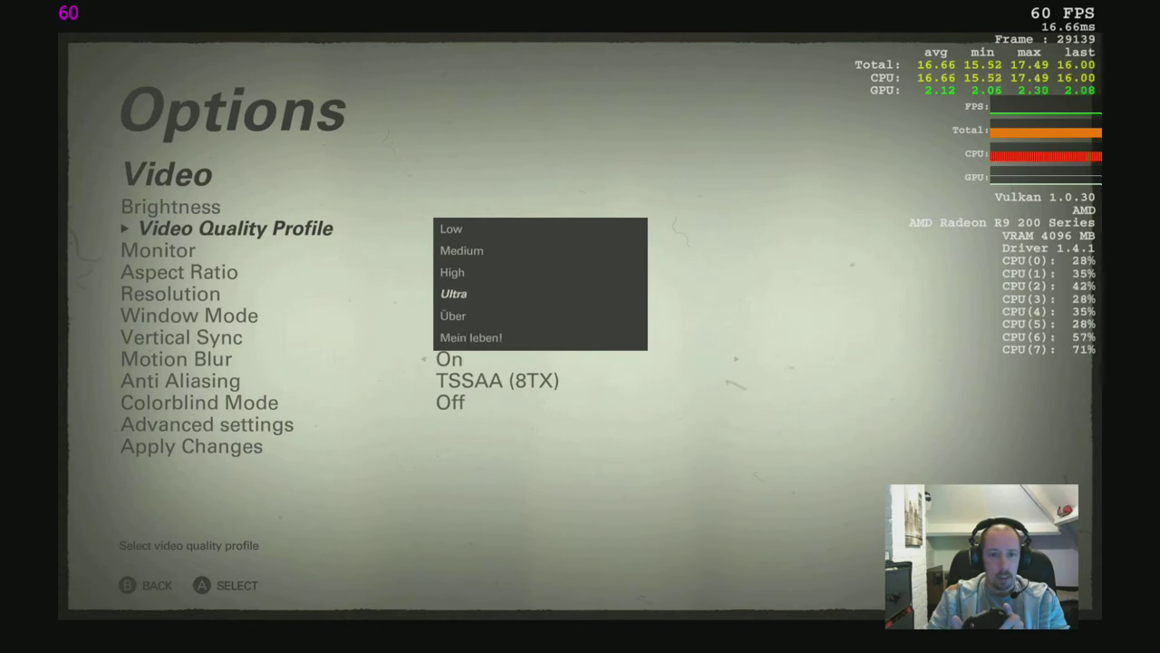
key("Escape")
Set the Aspect Ratio to 21:9 and choose the 2560 x 1080 resolution.
key("Down")
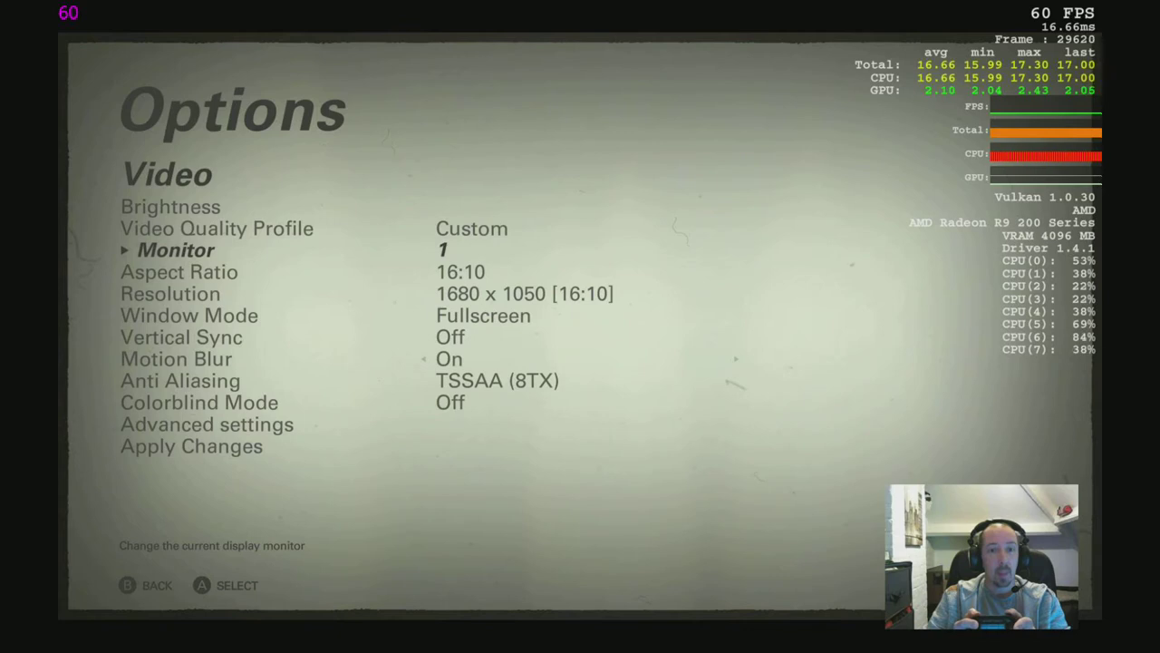
key("Down")
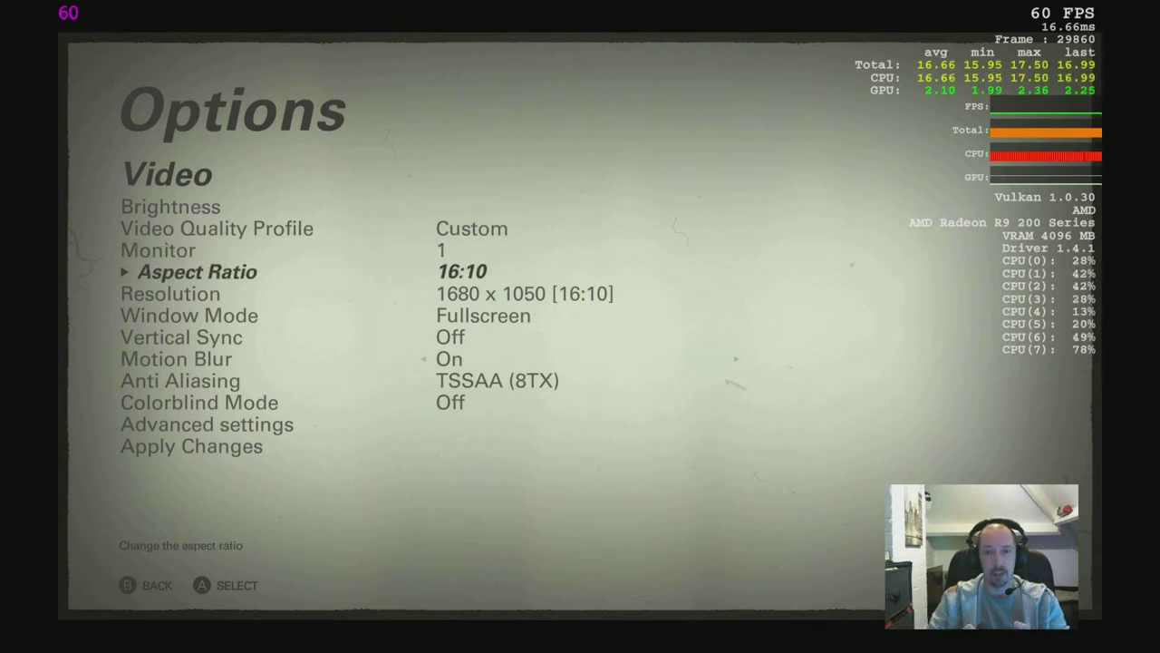
key("Return")
key("Down")
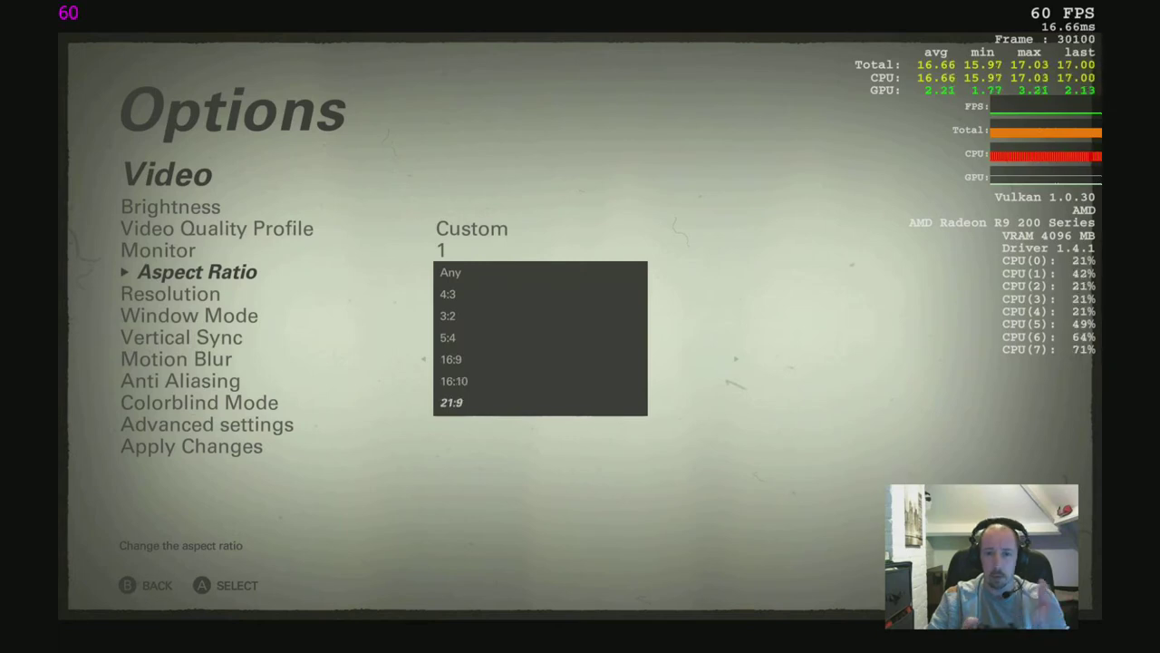
key("Return")
key("Down")
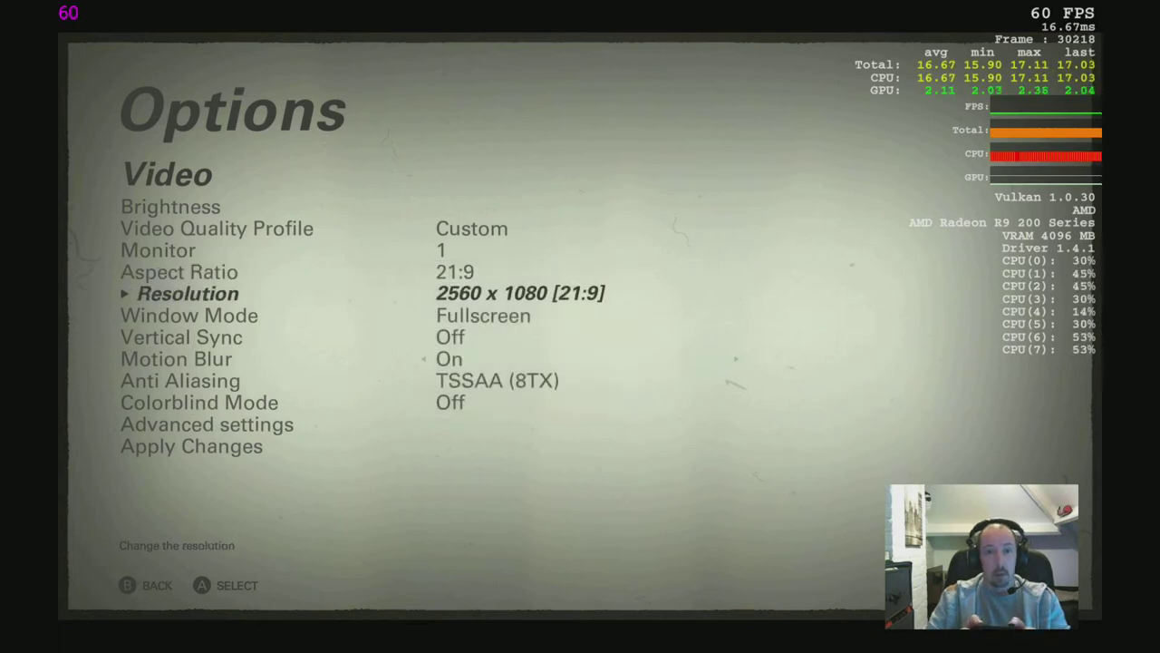
key("Return")
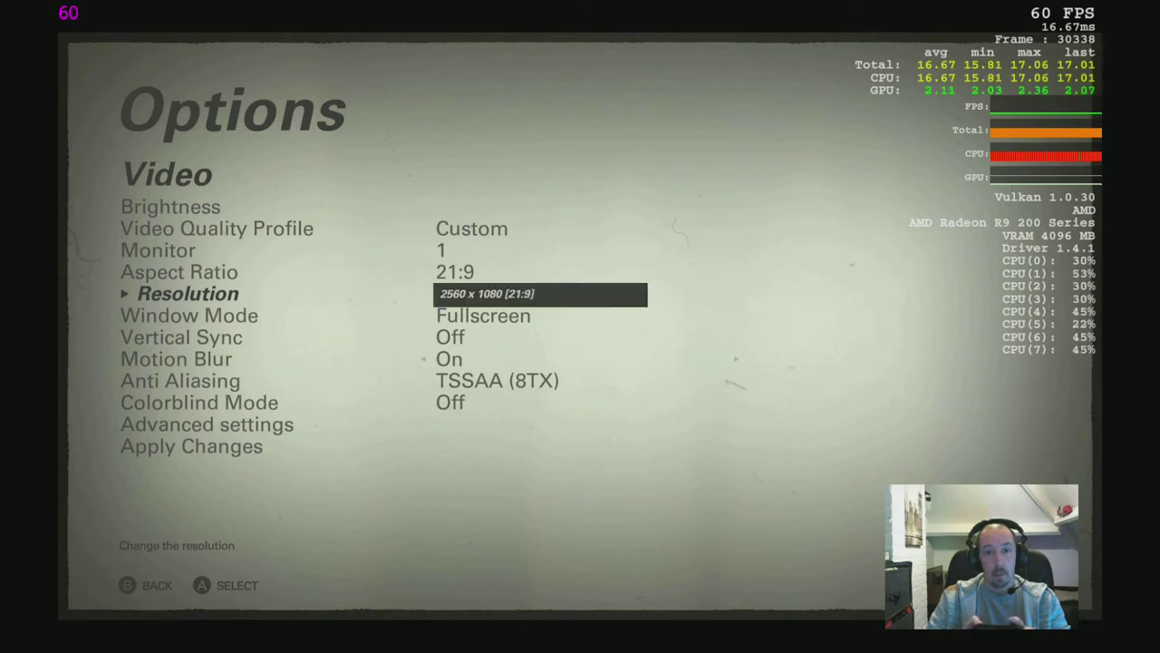
key("Return")
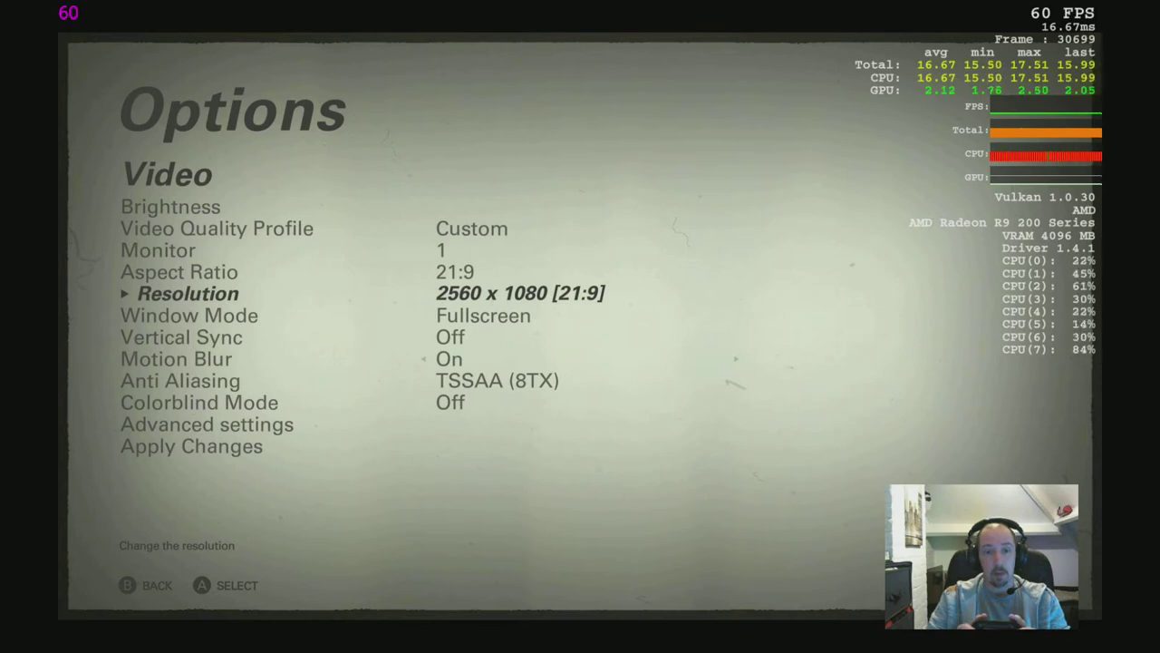
Switch the Aspect Ratio to 16:9 and look through its available resolutions, keeping 1152 x 648.
key("Up")
key("Return")
key("Up")
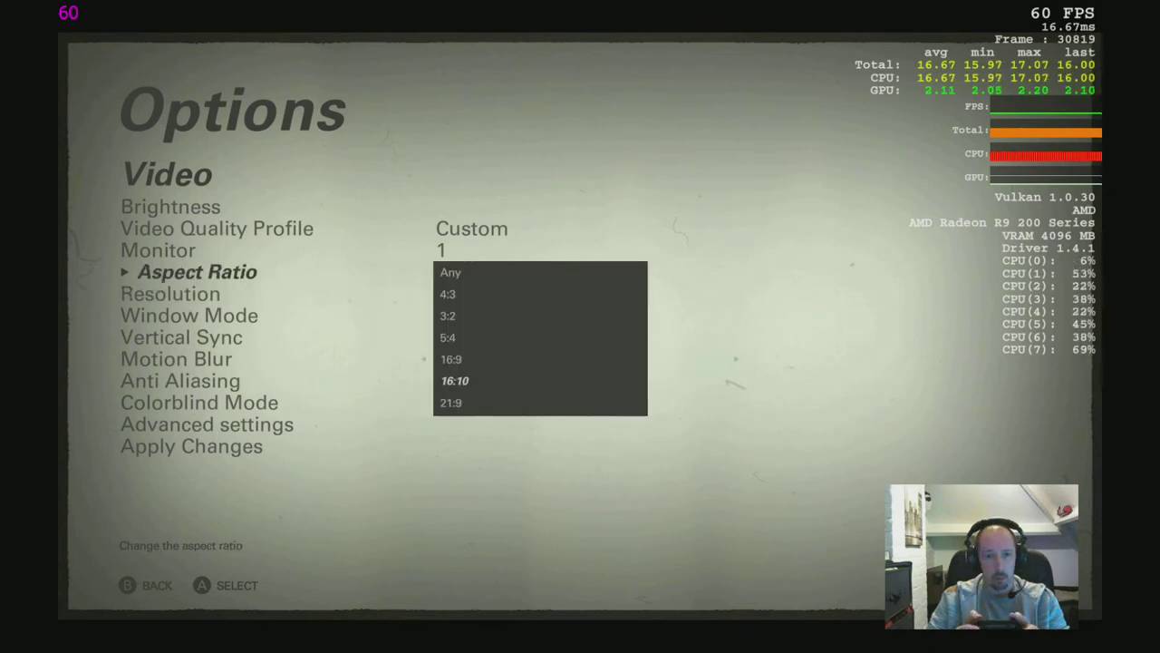
key("Up")
key("Return")
key("Down")
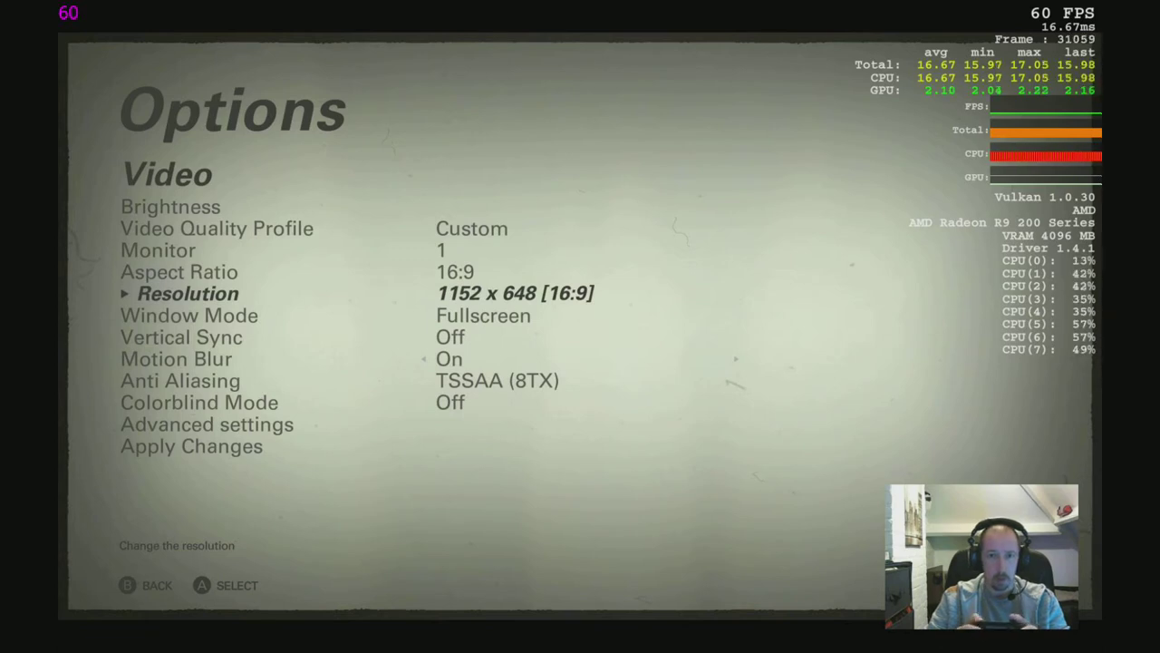
key("Return")
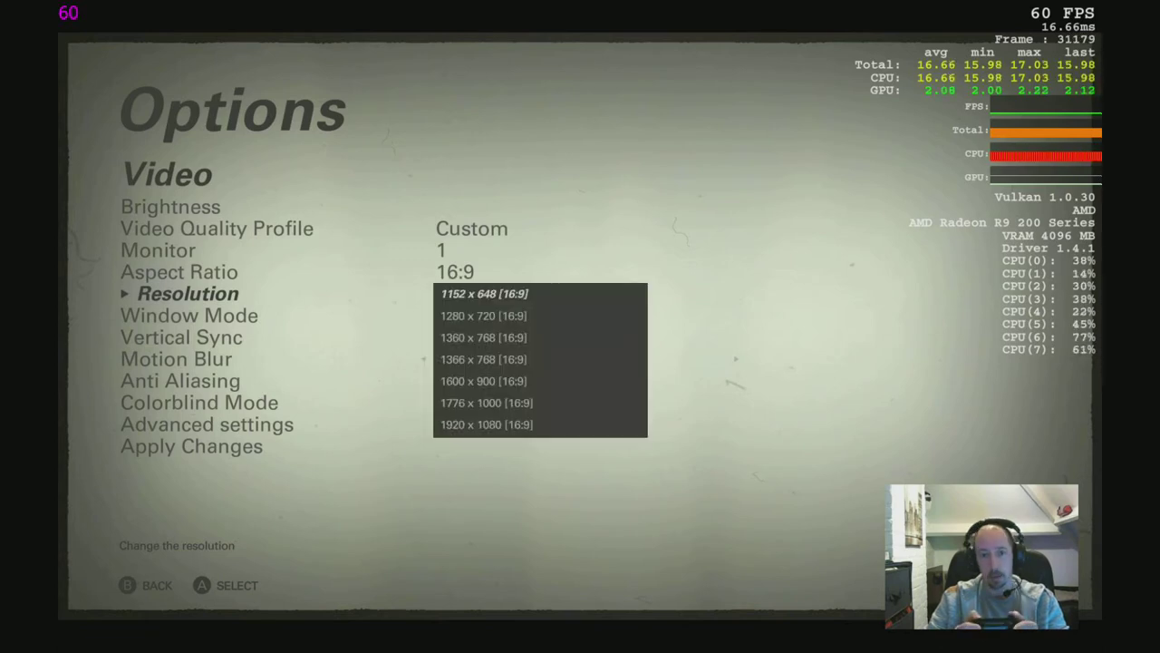
key("Up")
key("Down")
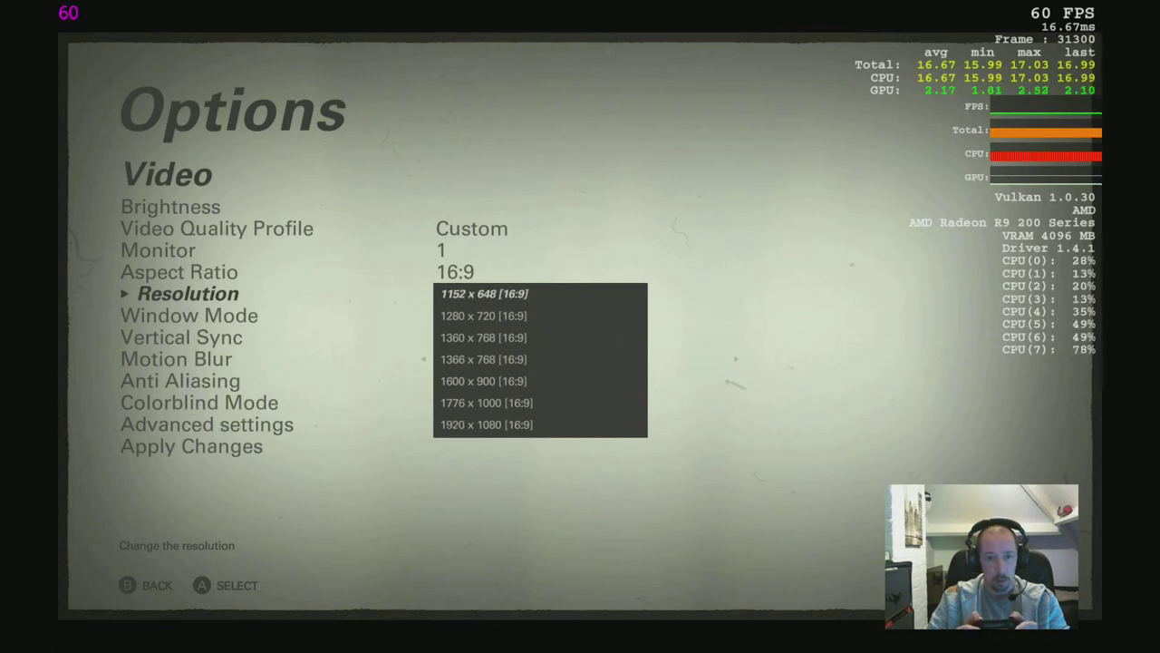
key("Return")
Set the Aspect Ratio back to 21:9 with the 2560 x 1080 resolution.
key("Up")
key("Return")
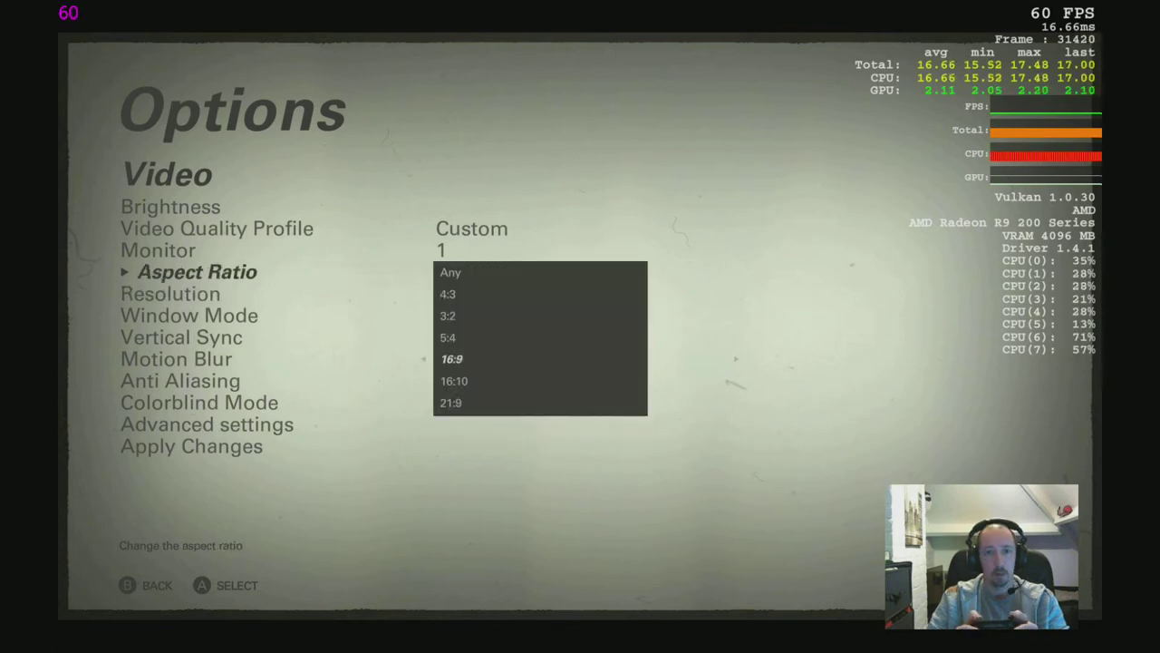
key("Down")
key("Down")
key("Return")
key("Down")
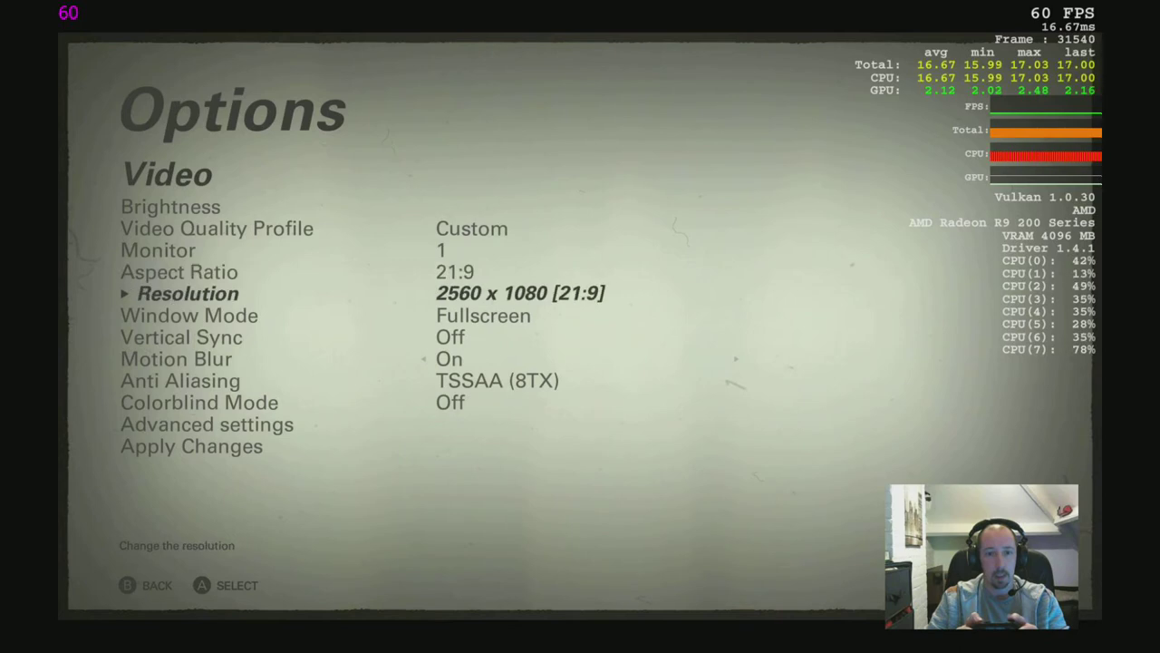
Review the Window Mode, Vertical Sync and Motion Blur settings and browse the Anti Aliasing modes, keeping TSSAA (8TX).
key("Down")
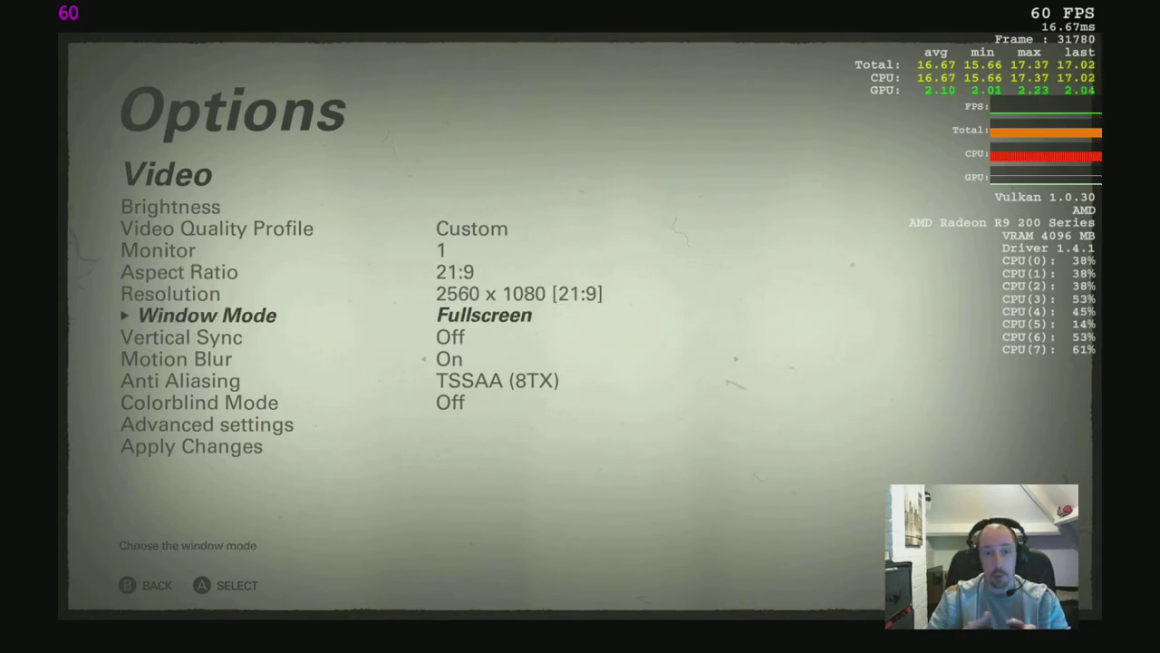
key("Down")
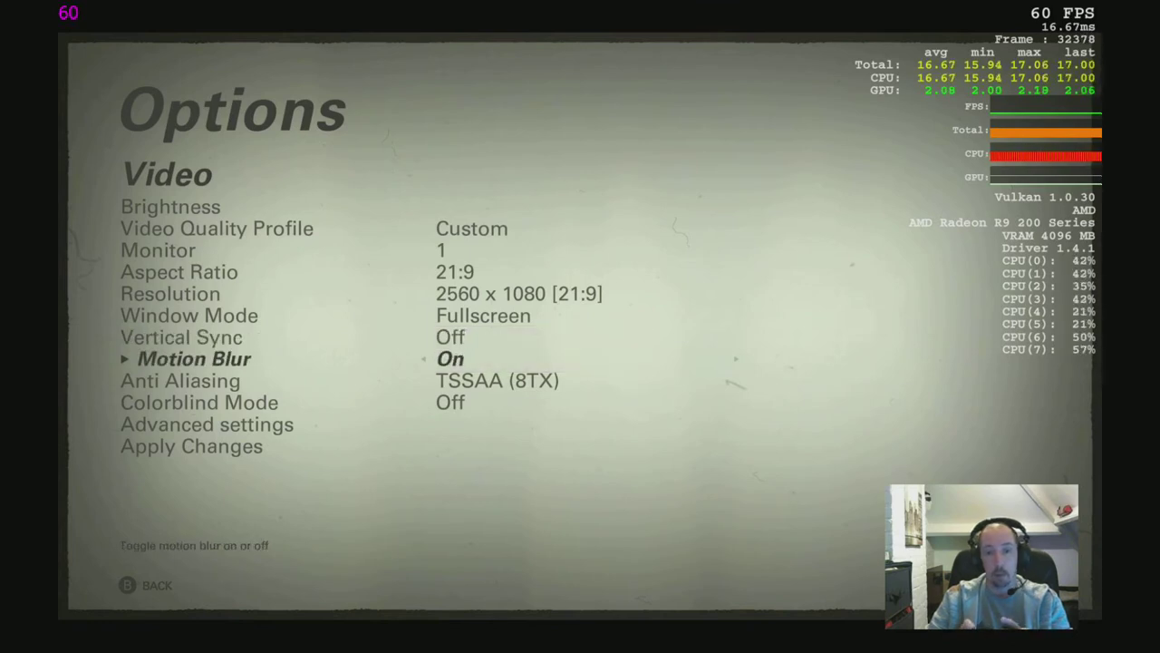
key("Down")
key("Return")
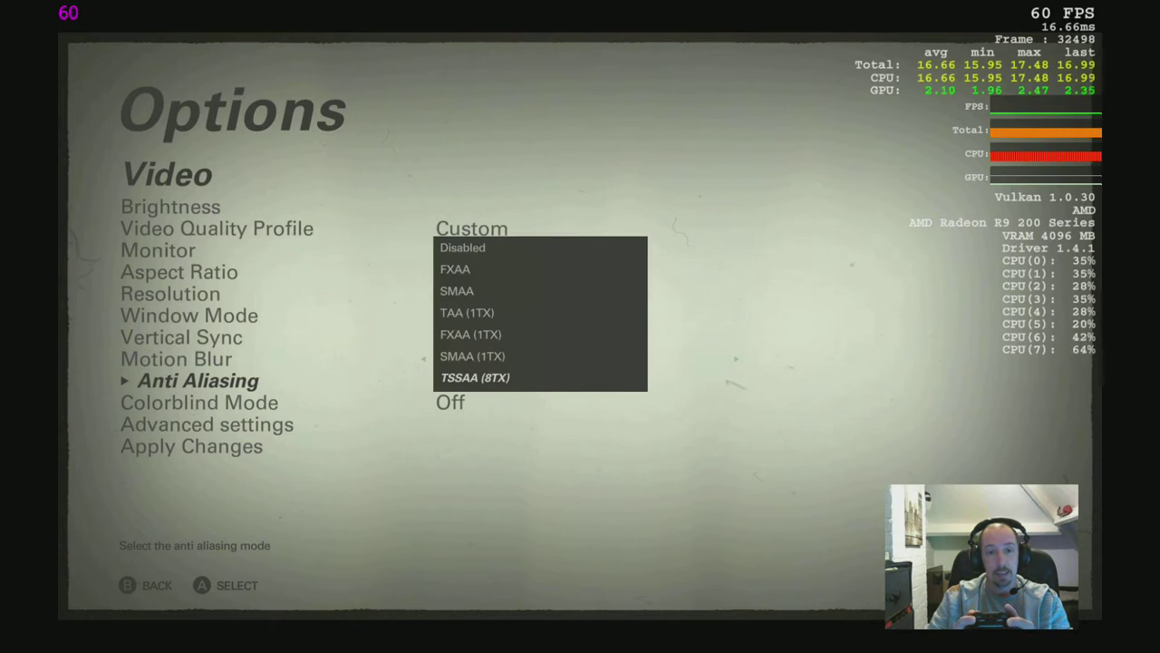
key("Up")
key("Up")
key("Up")
key("Up")
key("Up")
key("Up")
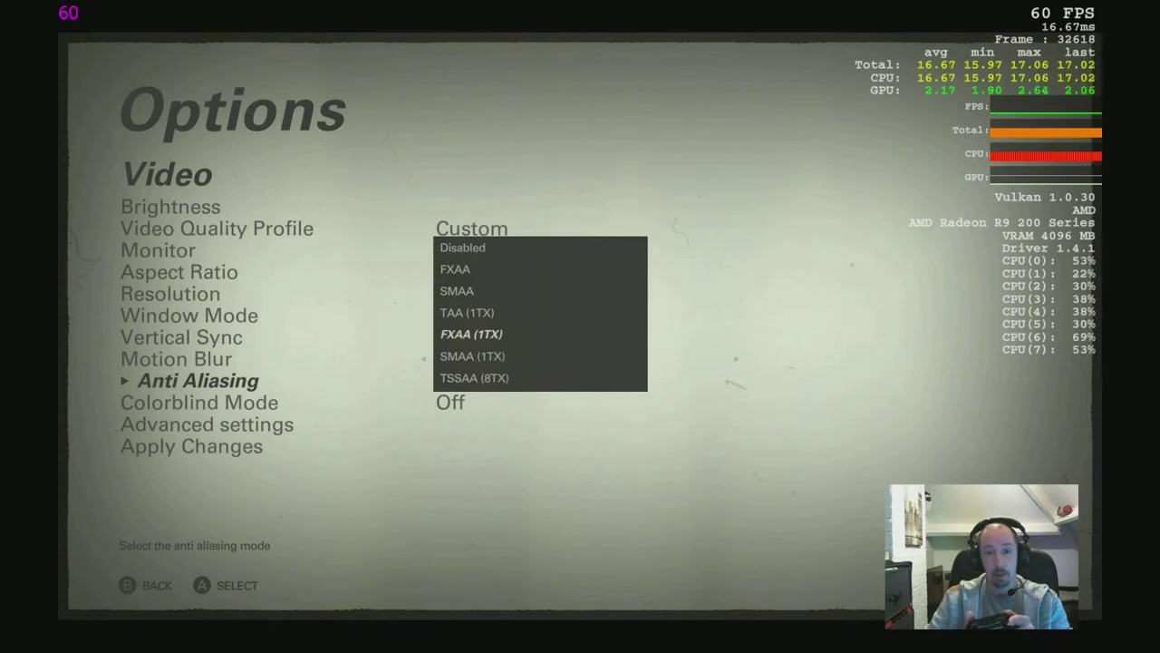
key("Down")
key("Down")
key("Down")
key("Down")
key("Down")
key("Down")
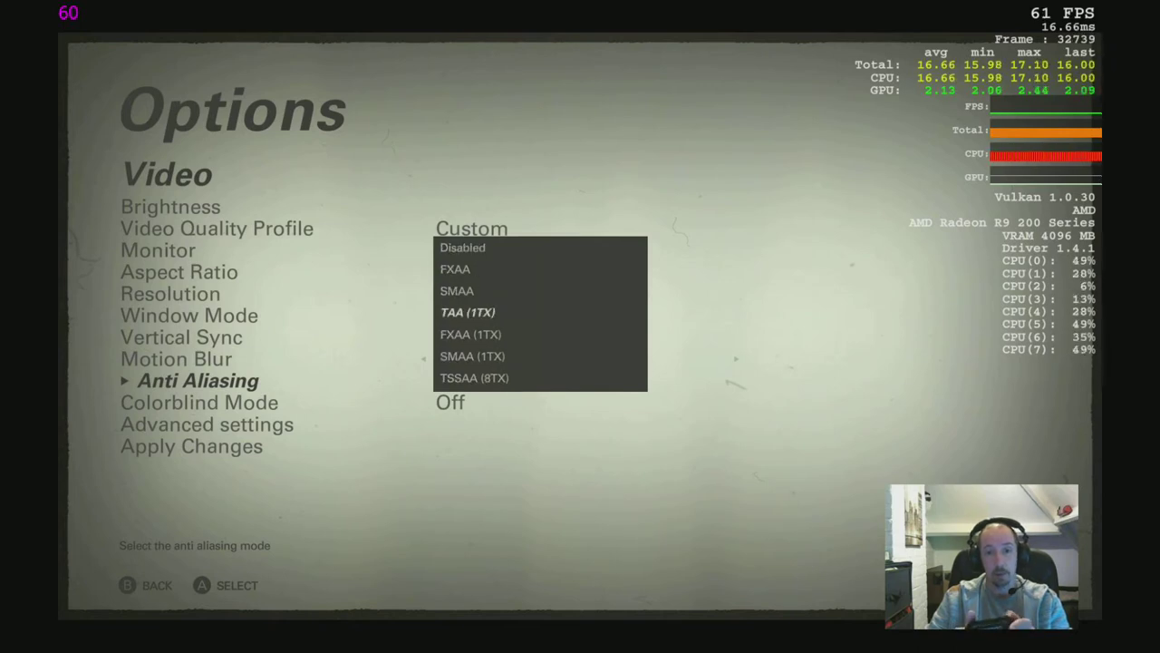
key("Return")
Pass over Colorblind Mode and open the Advanced Video settings, accepting the notice about modifying them.
key("Down")
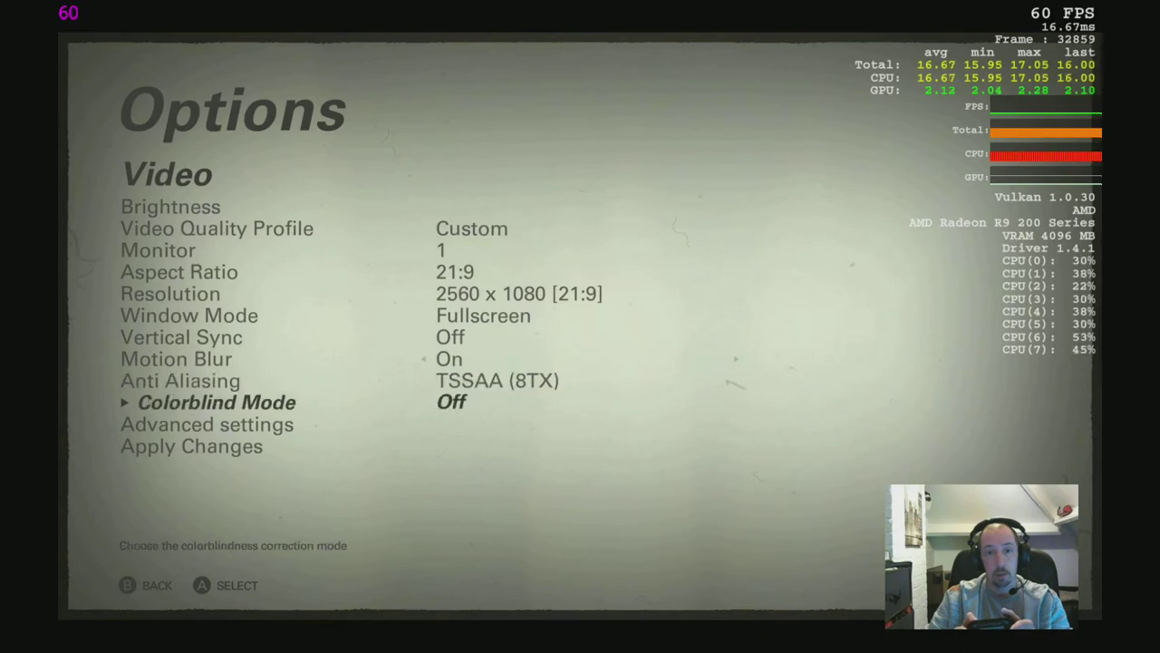
key("Down")
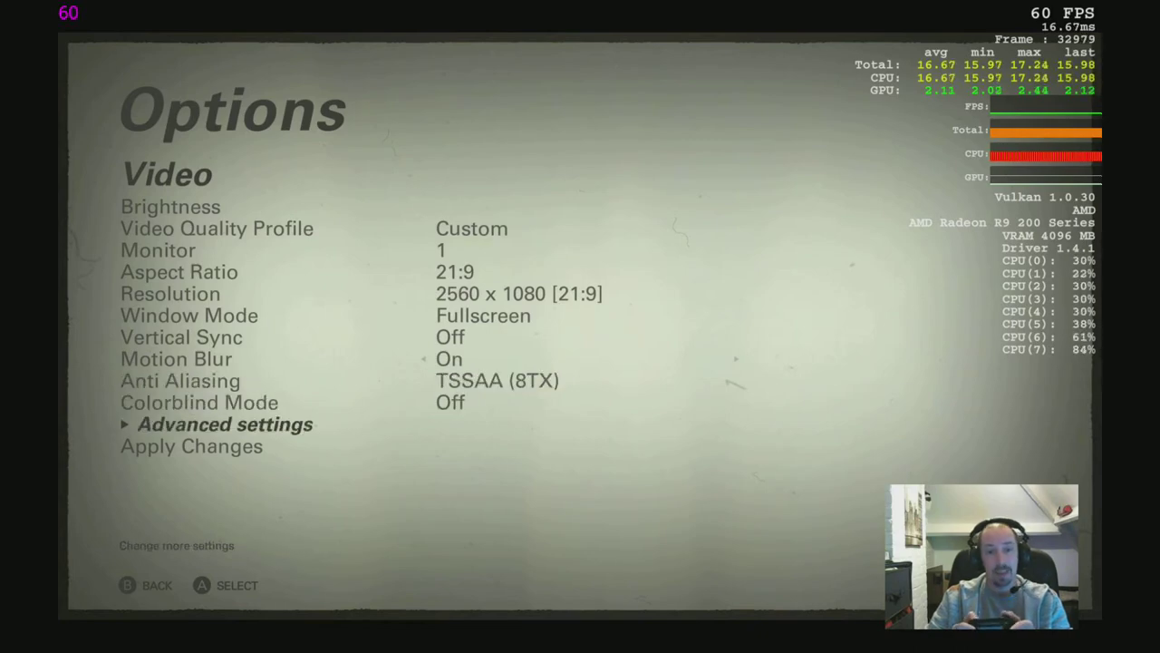
key("Return")
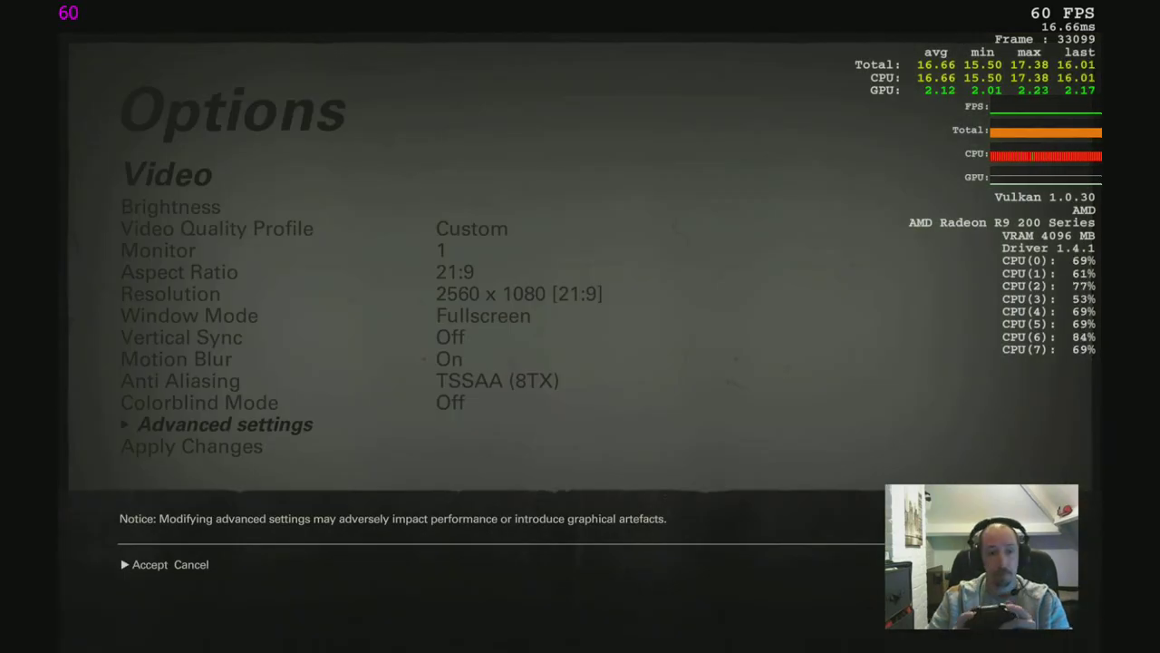
key("Return")
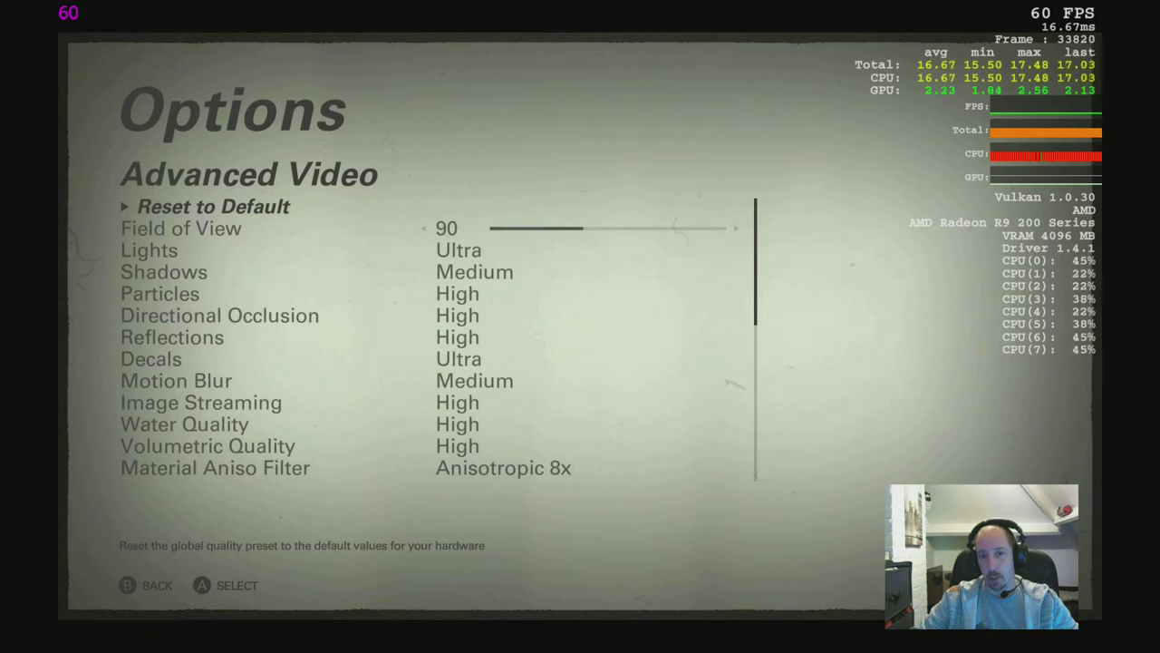
Examine Reset to Default, Field of View and the quality choices for Lights, Shadows and Particles, keeping their current values.
key("Down")
key("Up")
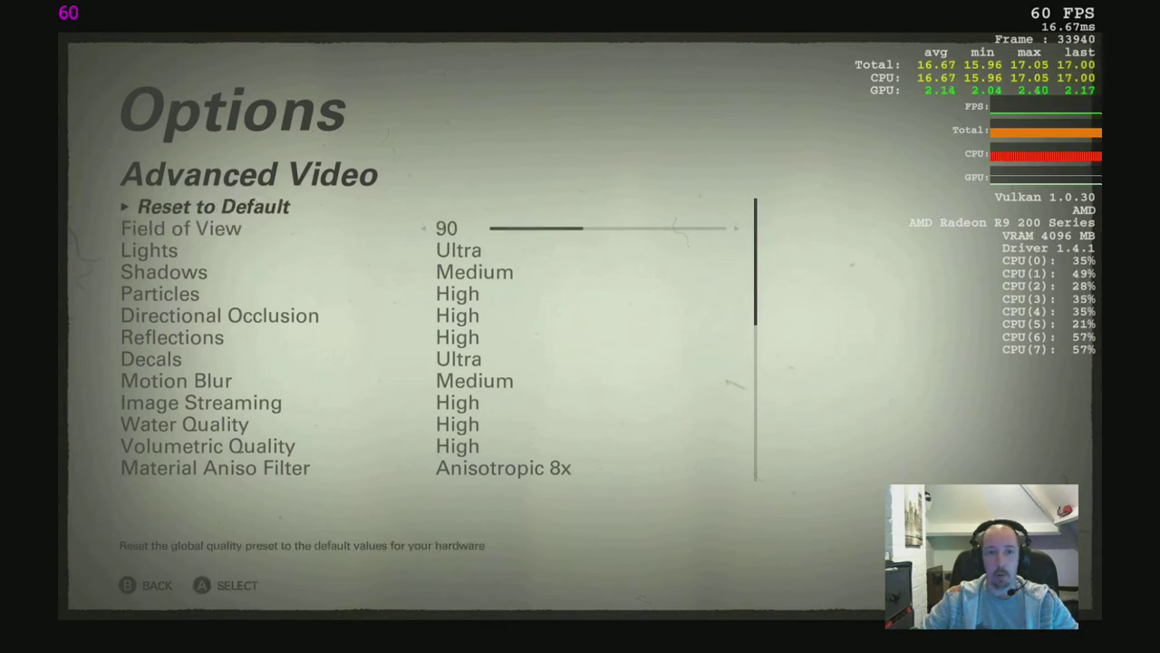
key("Down")
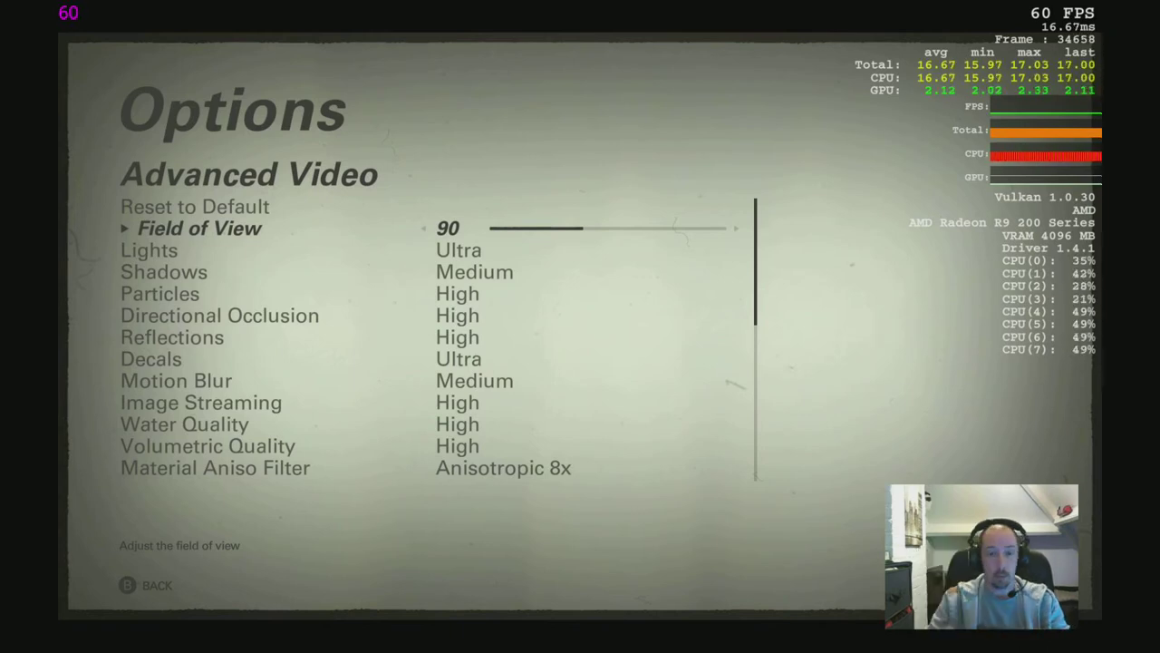
key("Down")
key("Return")
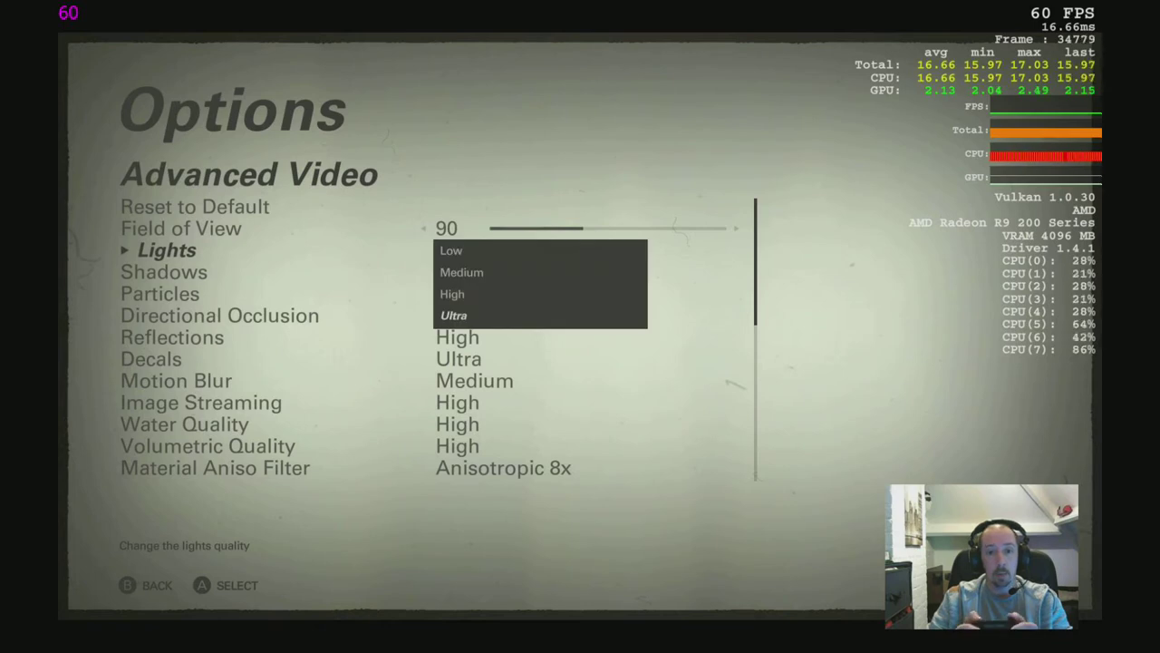
key("Return")
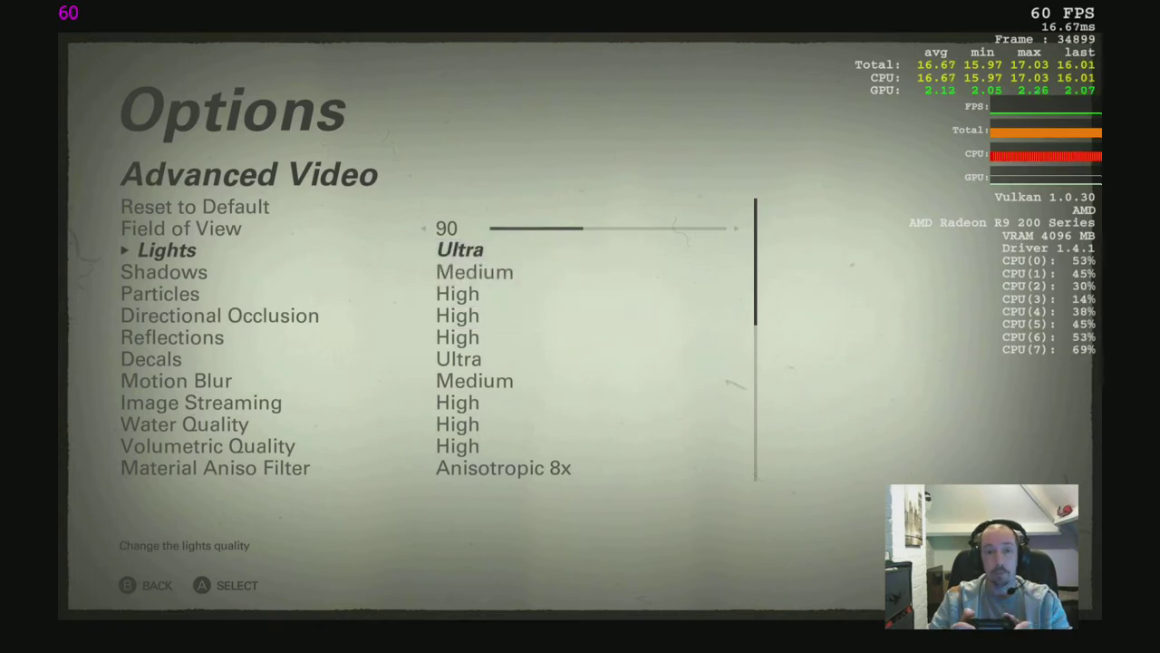
key("Down")
key("Return")
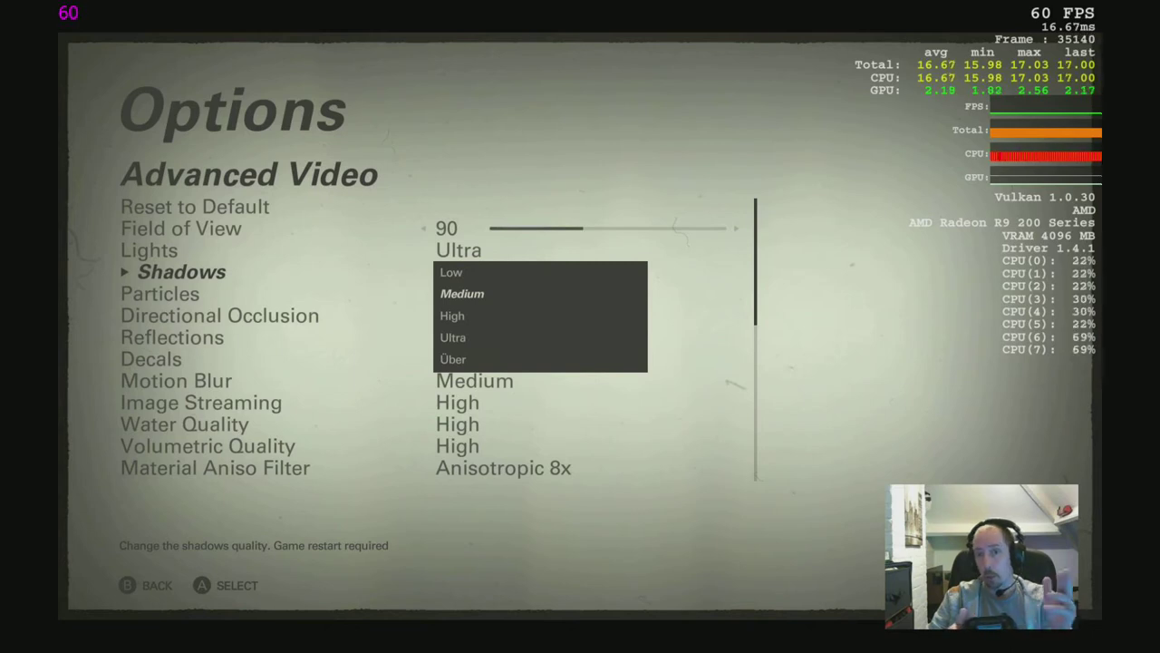
key("Return")
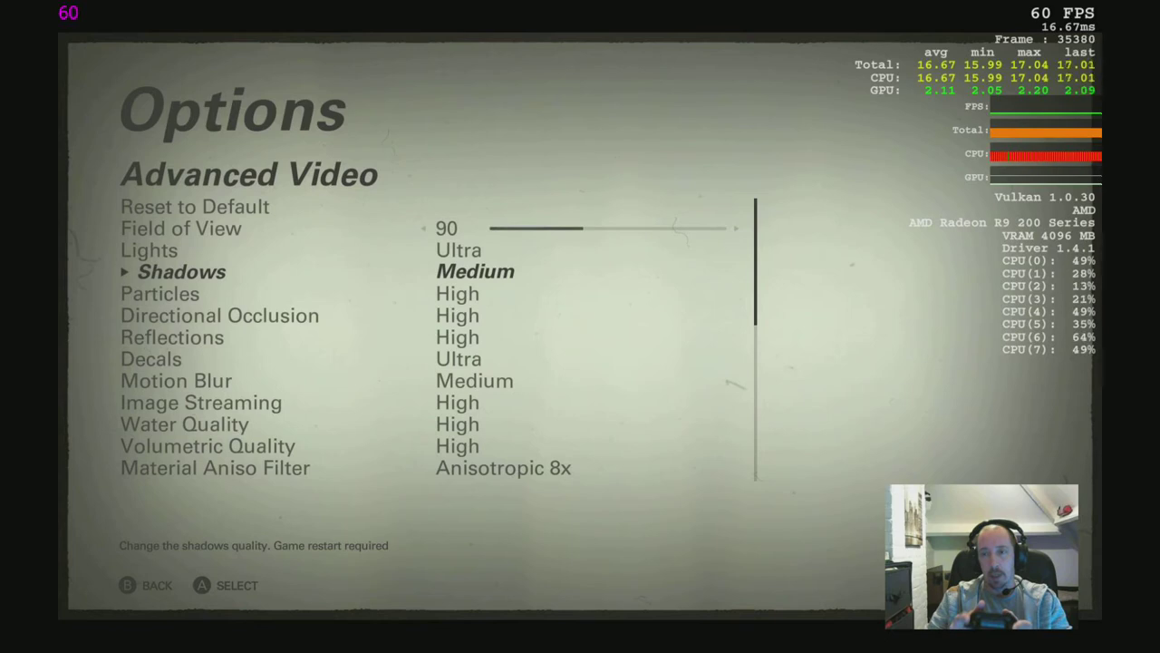
key("Down")
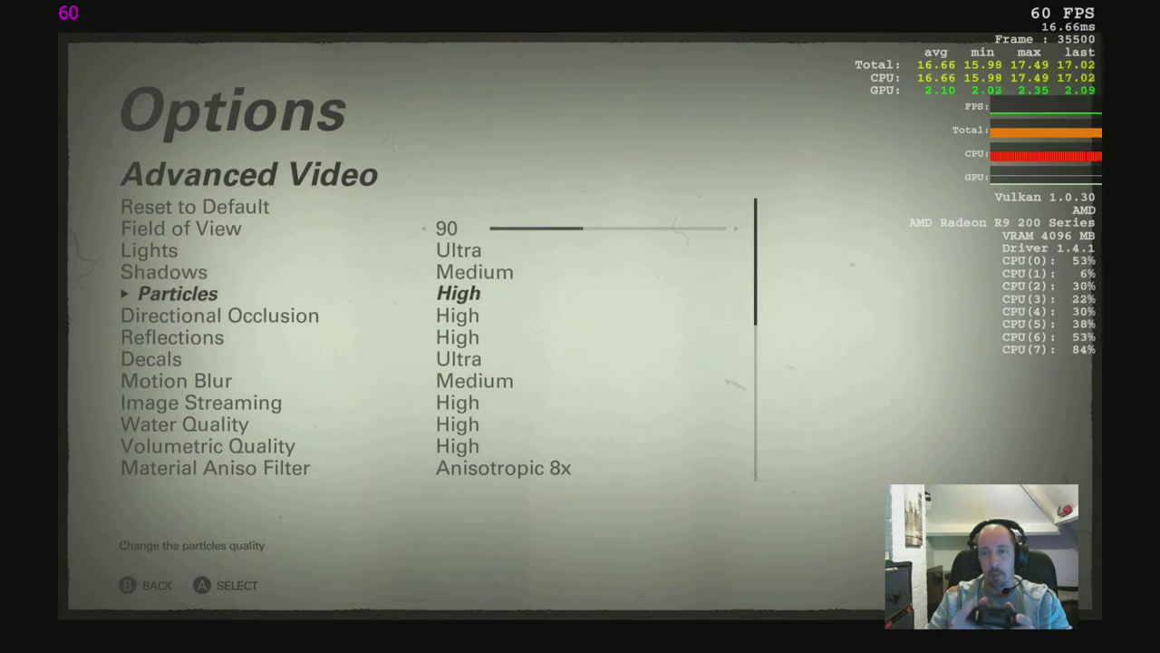
key("Return")
key("Return")
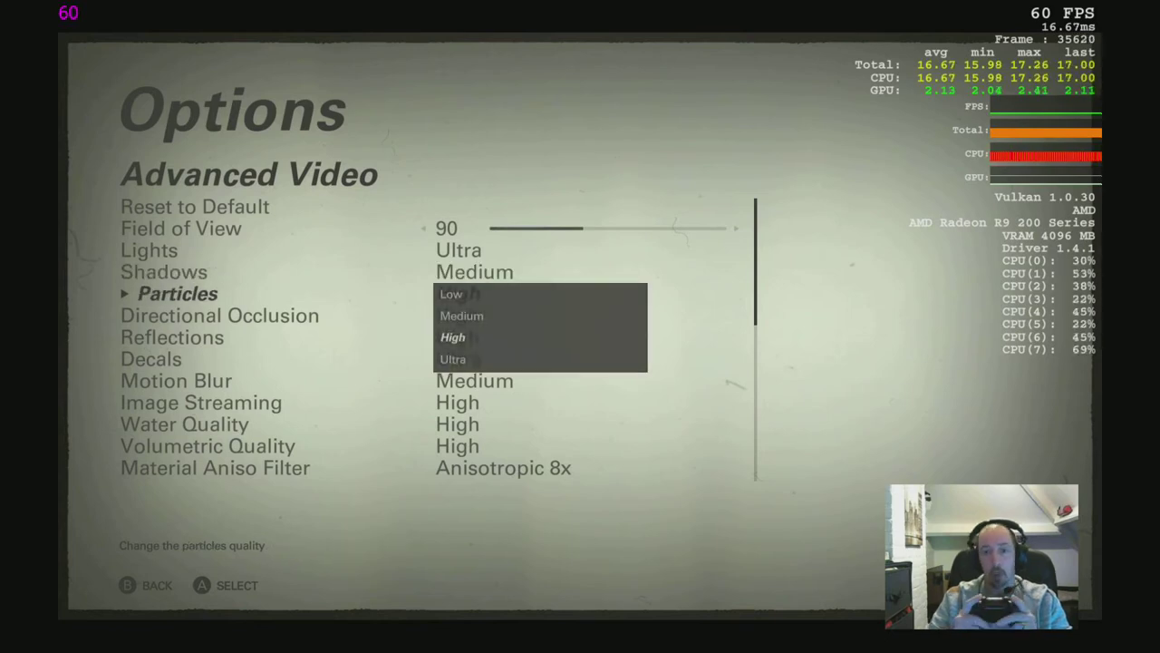
Examine the Directional Occlusion quality choices from Off to High, keeping High.
key("Down")
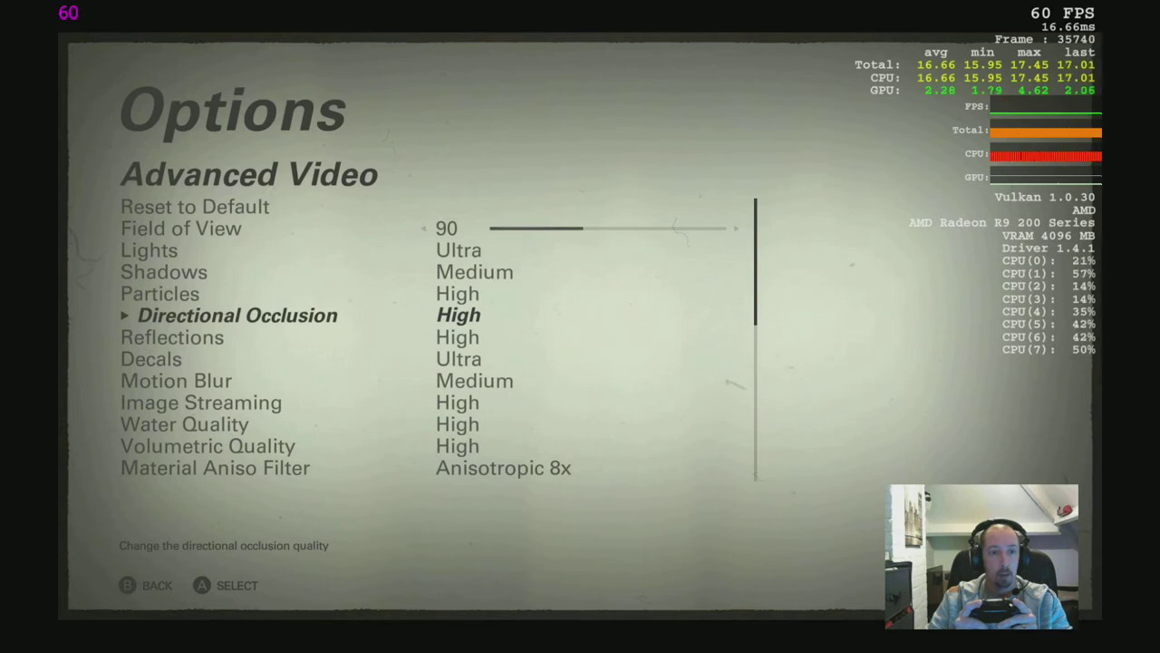
key("Return")
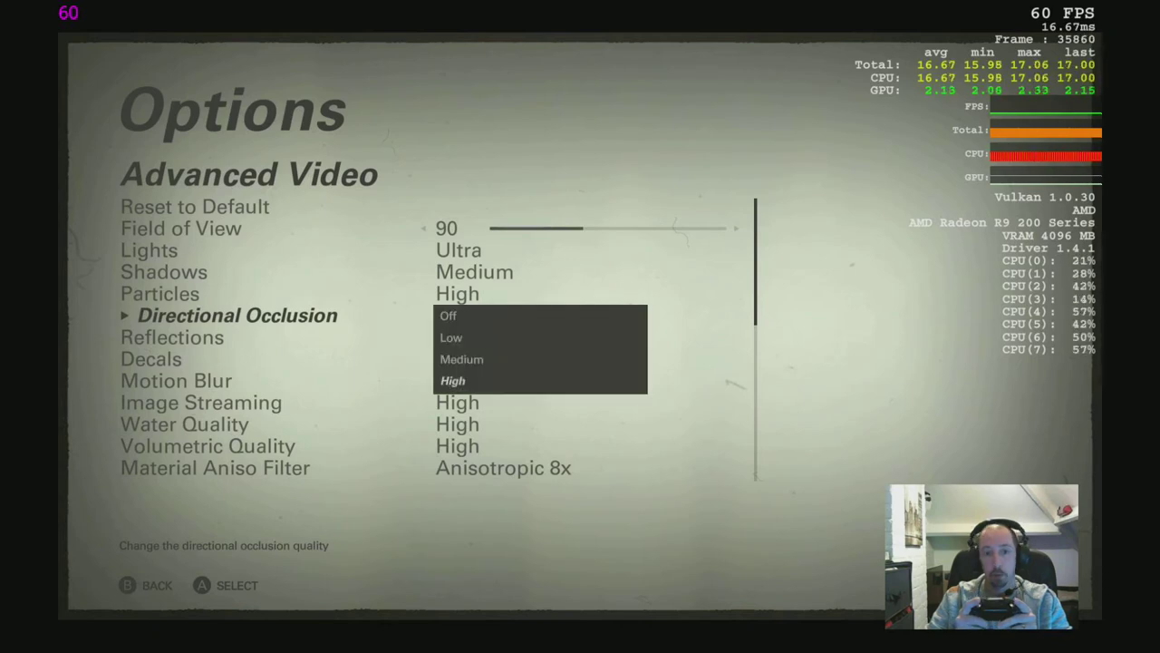
key("Up")
key("Up")
key("Up")
key("Down")
key("Down")
key("Escape")
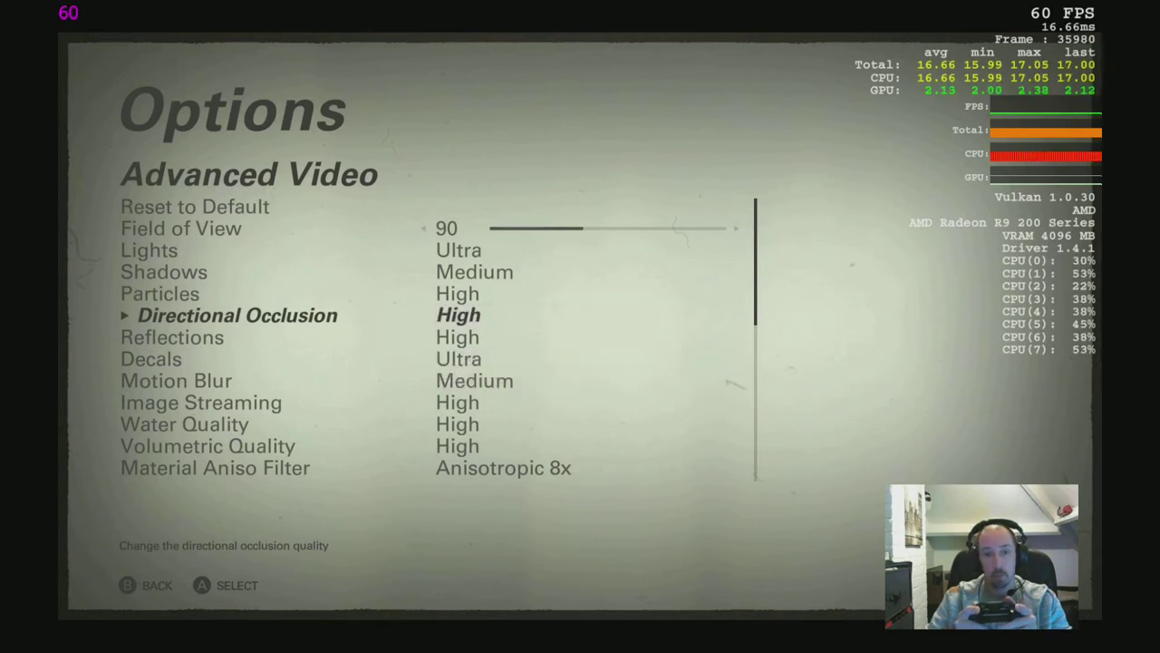
Examine the quality choices for Reflections and Decals, keeping High and Ultra respectively.
key("Down")
key("Return")
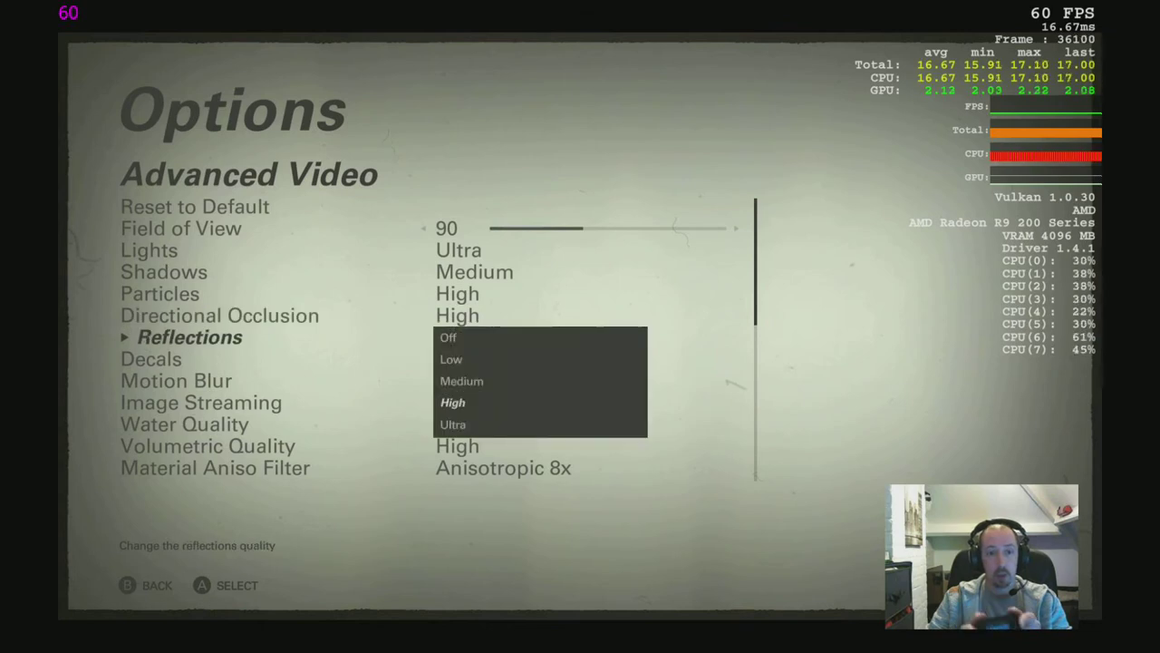
key("Escape")
key("Down")
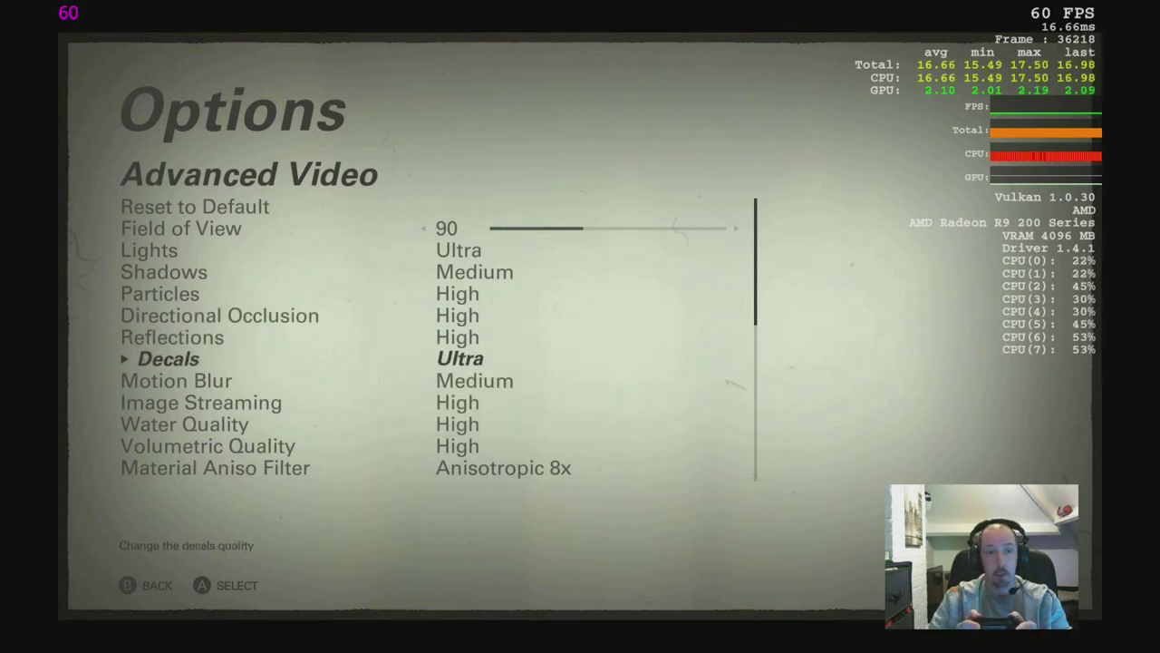
key("Return")
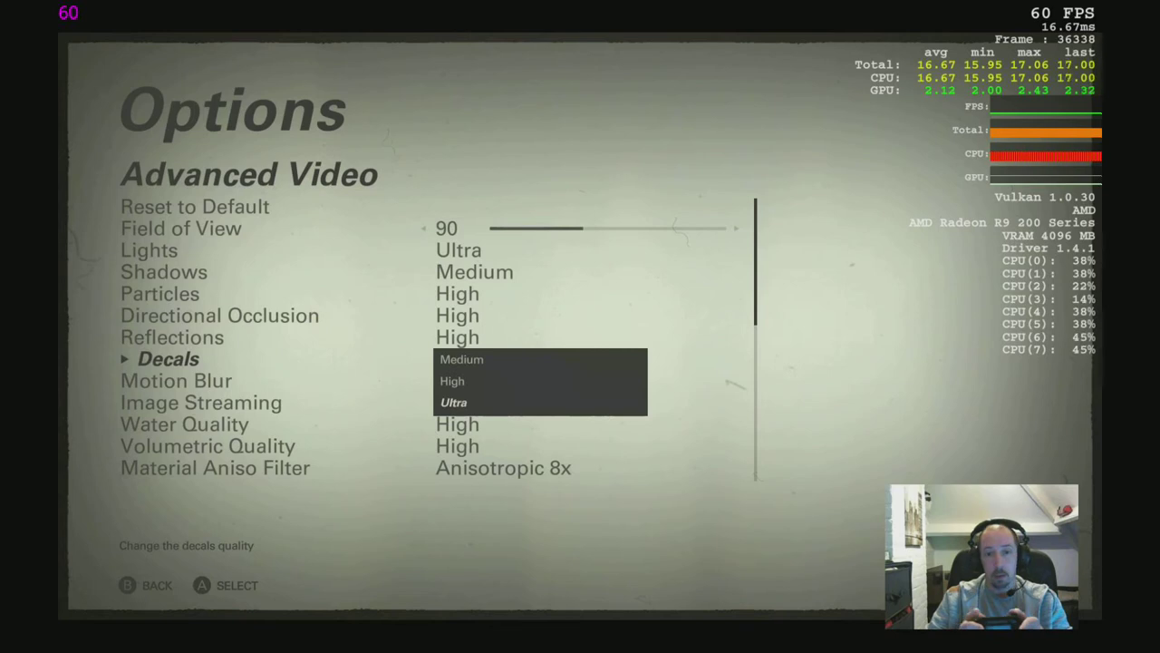
key("Escape")
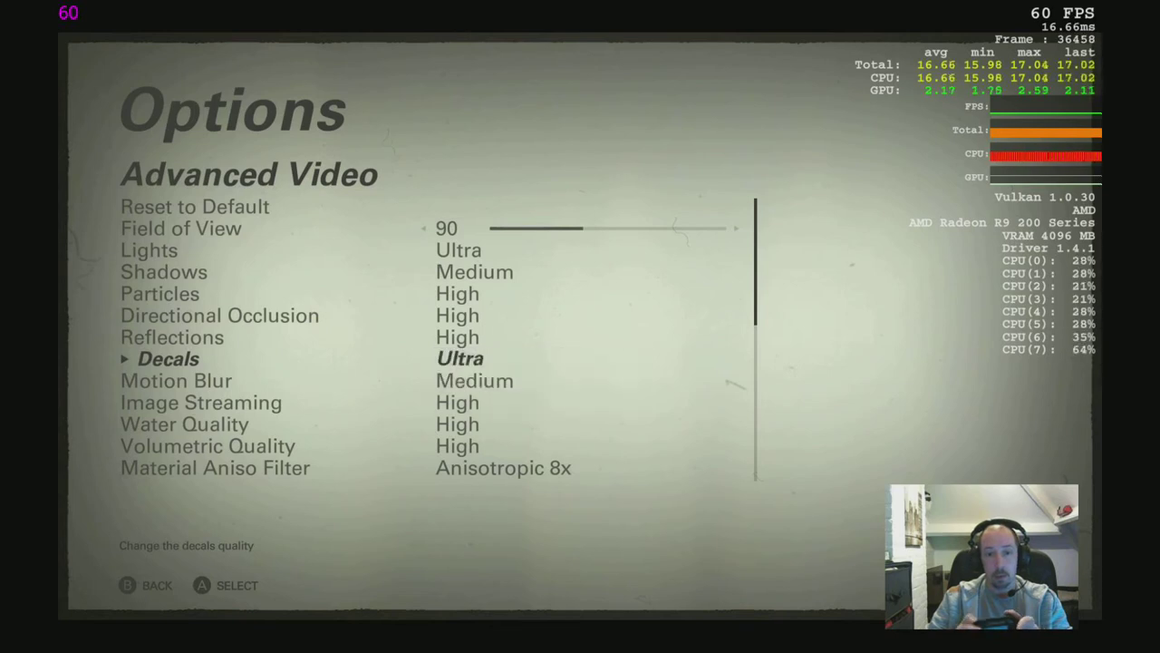
Examine the choices for Motion Blur and Image Streaming, keeping Medium and High respectively.
key("Down")
key("Return")
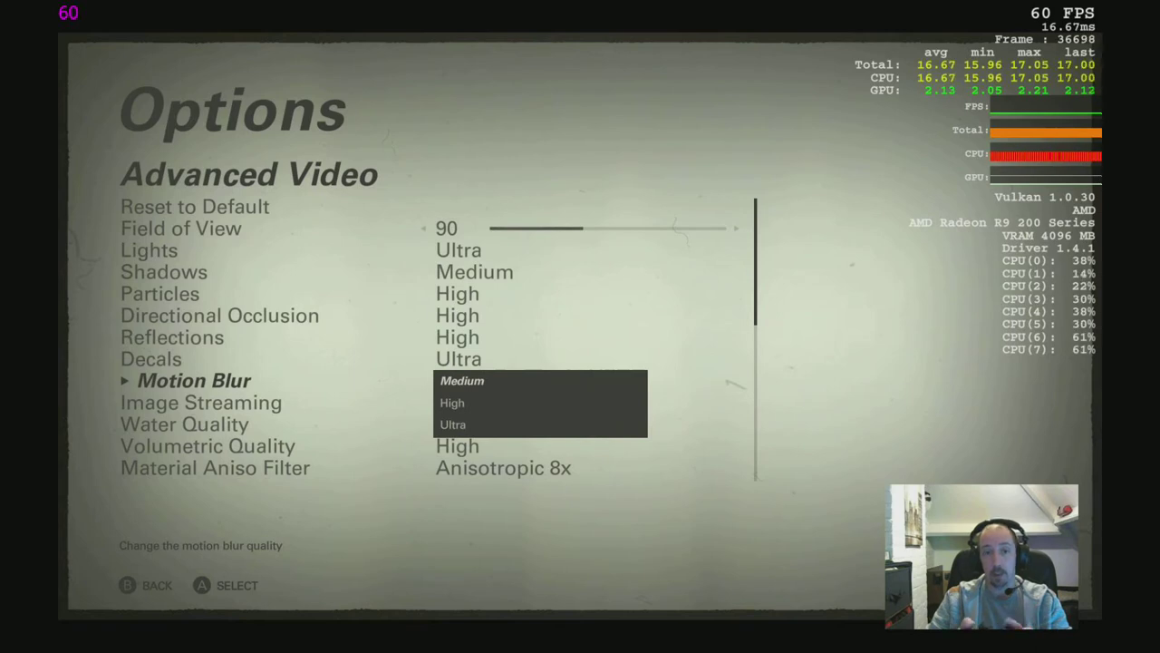
key("Return")
key("Down")
key("Return")
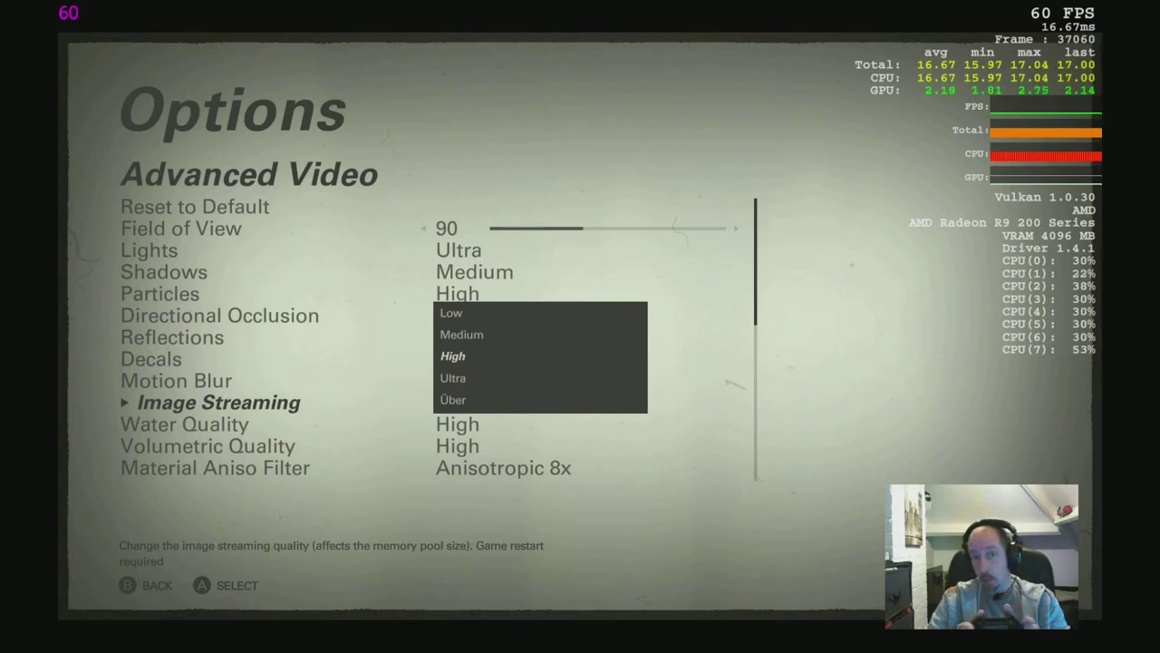
key("Return")
Examine the choices for Water Quality and Volumetric Quality, keeping both at High.
key("Down")
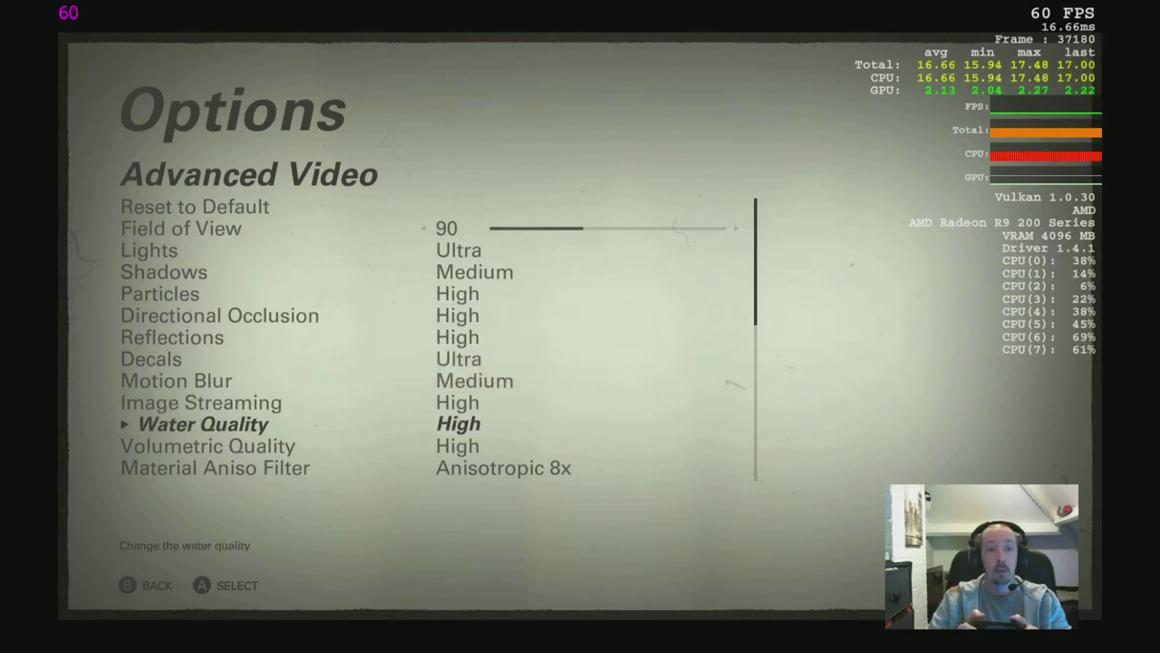
key("Return")
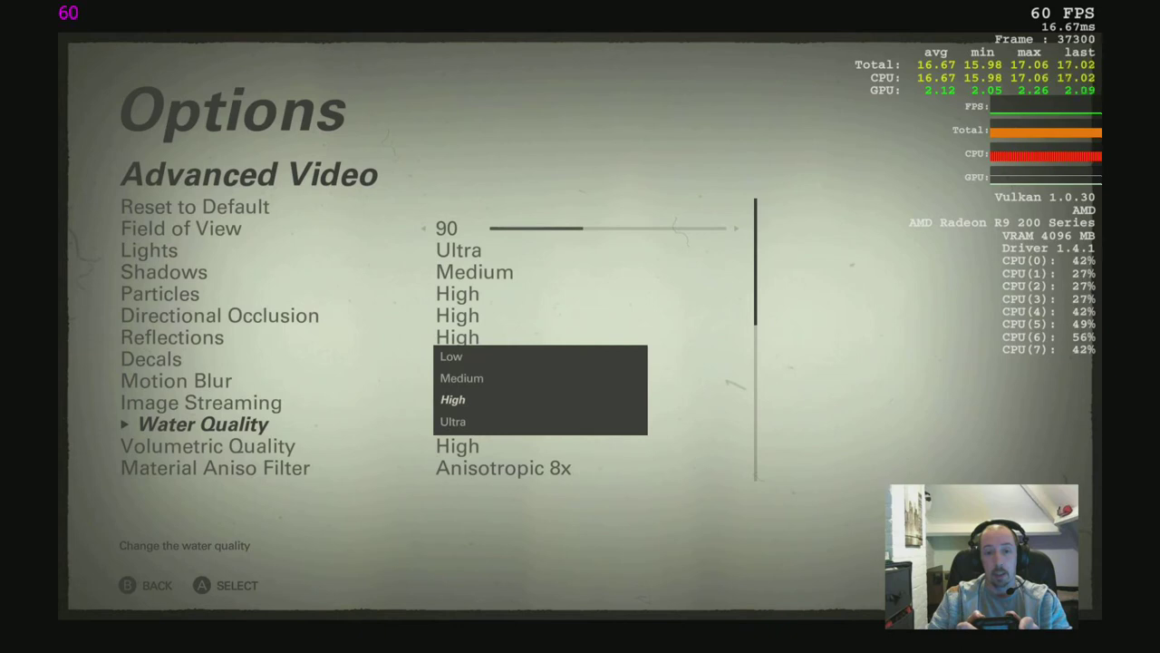
key("Return")
key("Down")
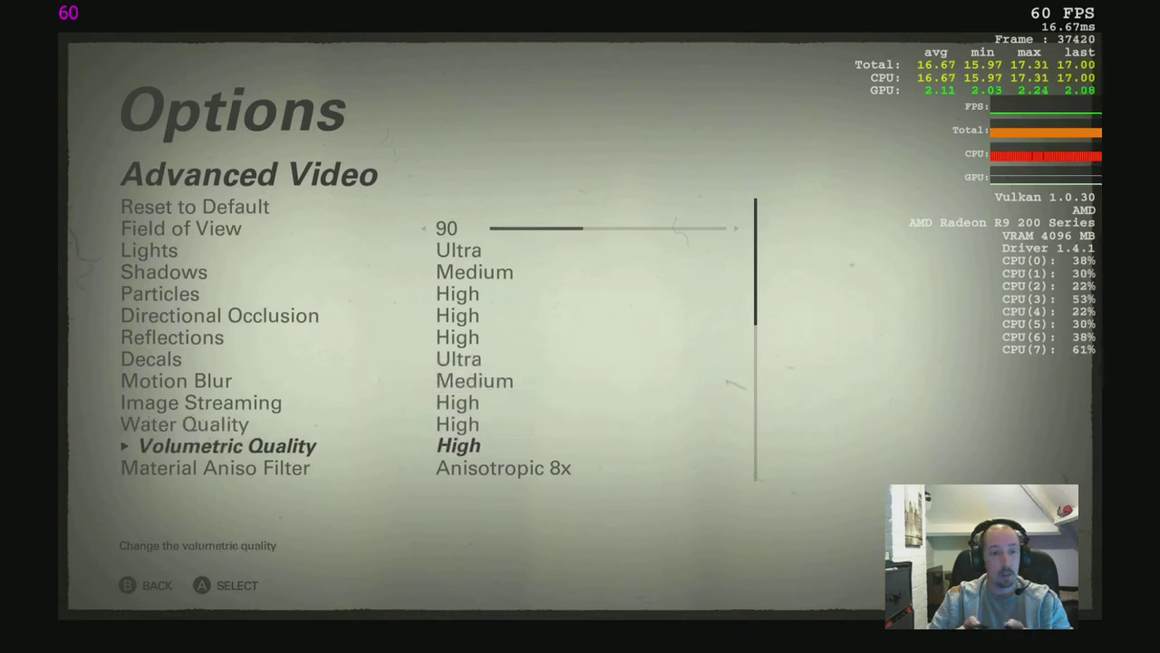
key("Return")
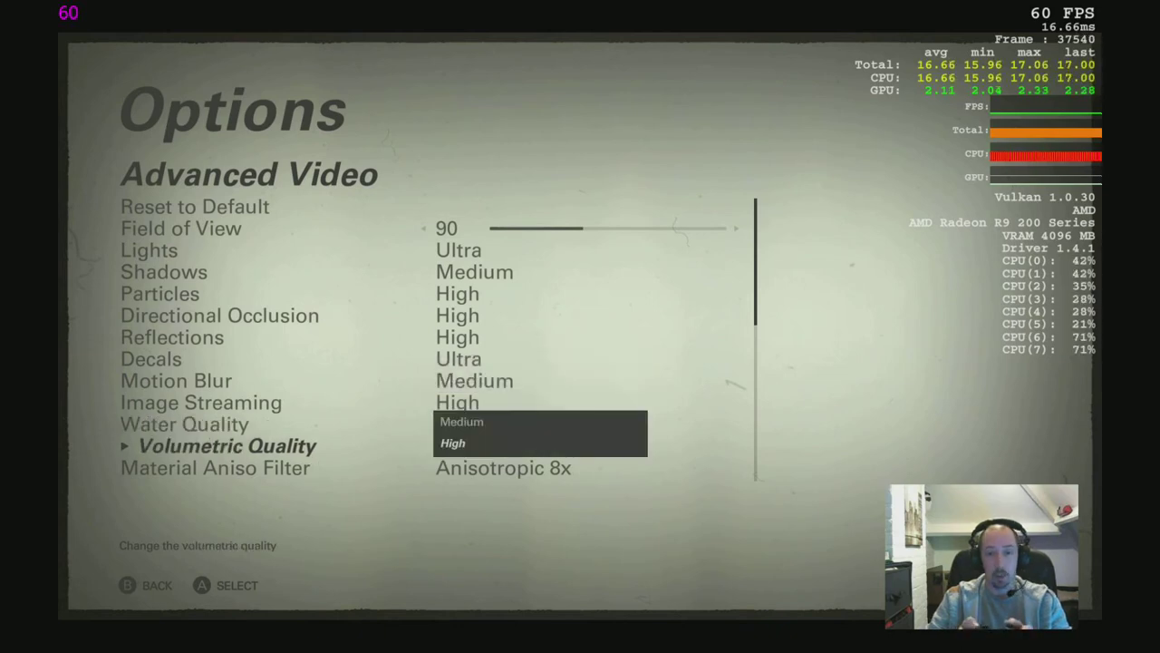
key("Return")
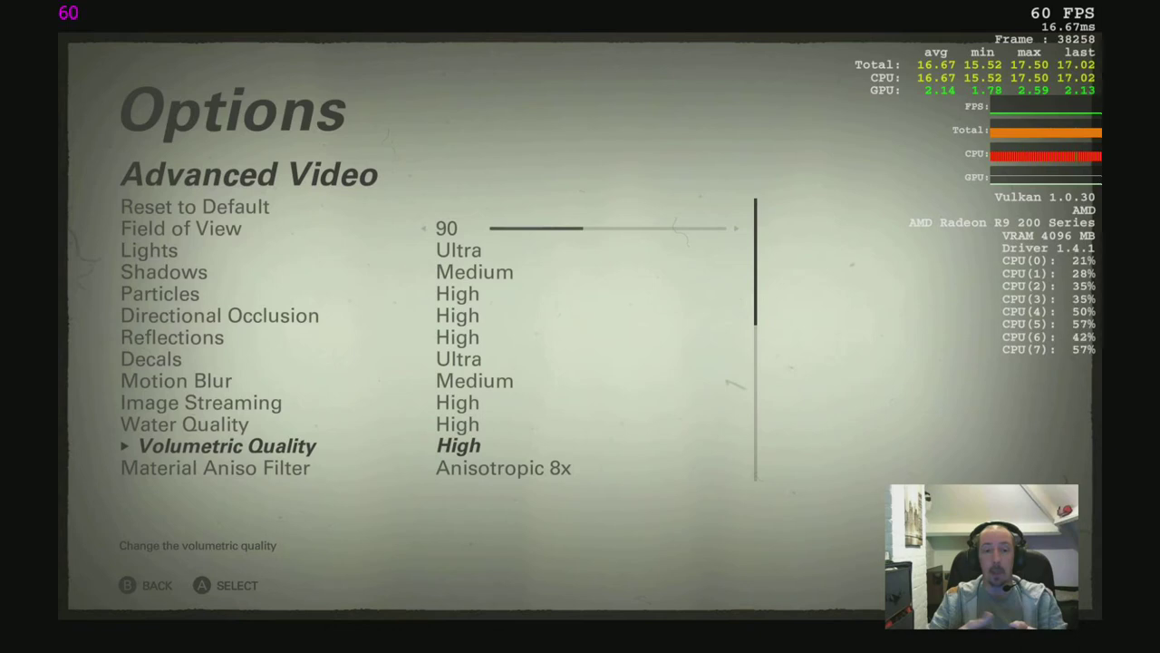
Examine the Material Aniso Filter choices, keeping Anisotropic 8x.
key("Down")
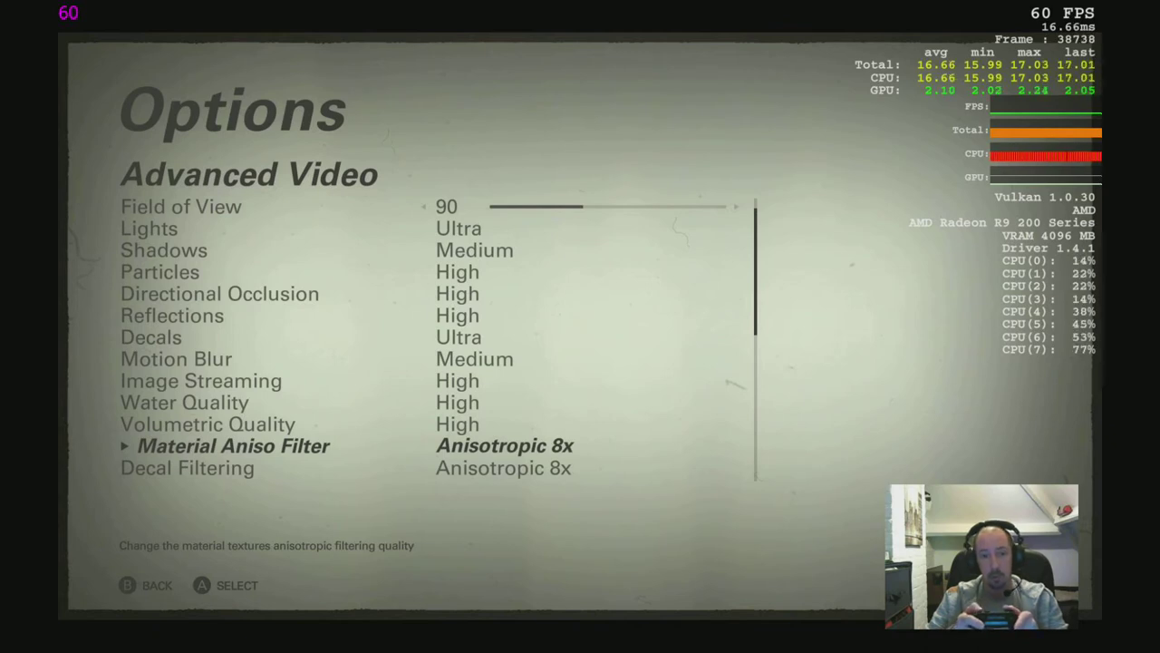
key("Return")
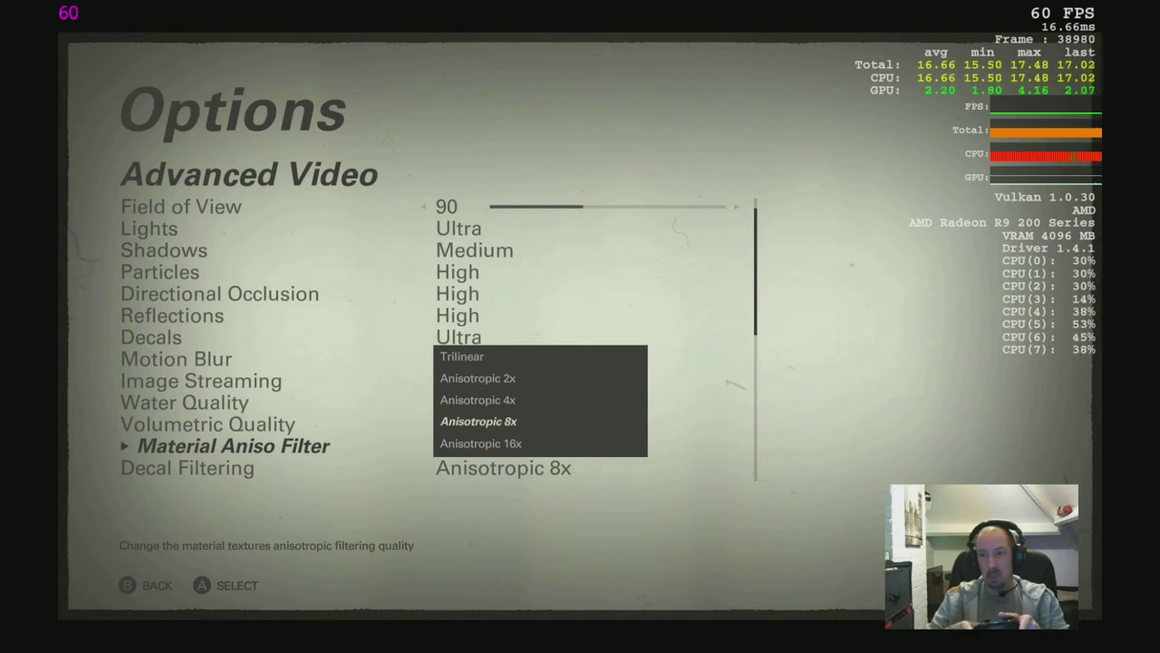
key("Down")
key("Up")
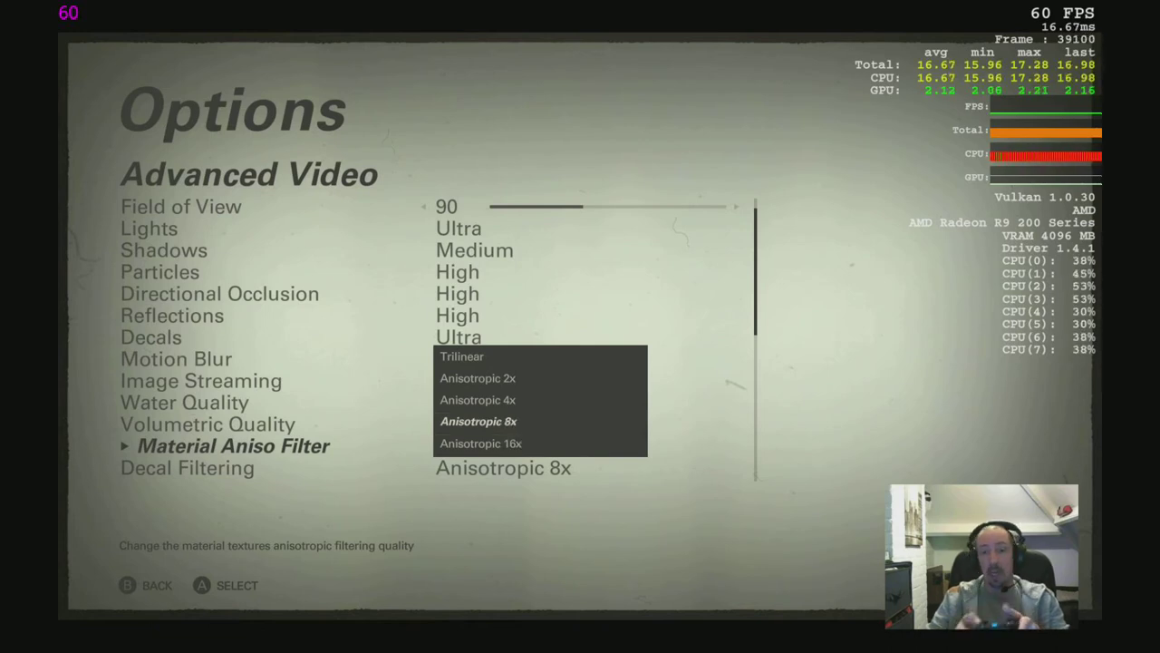
key("Return")
Pass over Decal Filtering and browse the Lightmap Aniso Filter choices up to Trilinear, keeping Anisotropic 4x.
key("Down")
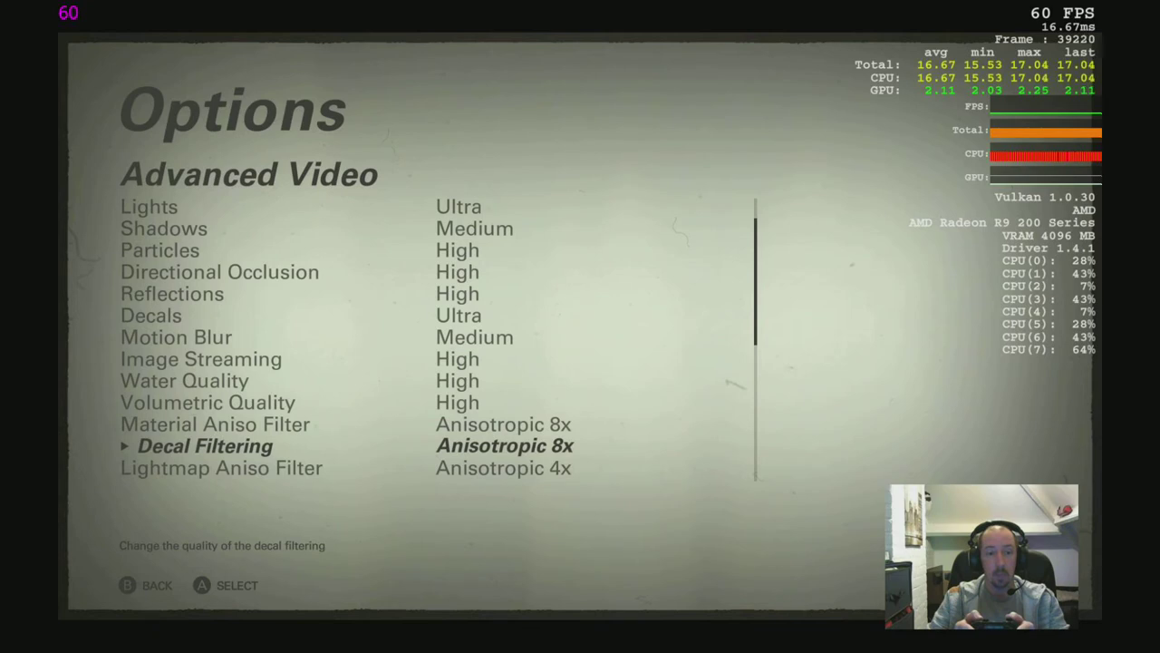
key("Down")
key("Return")
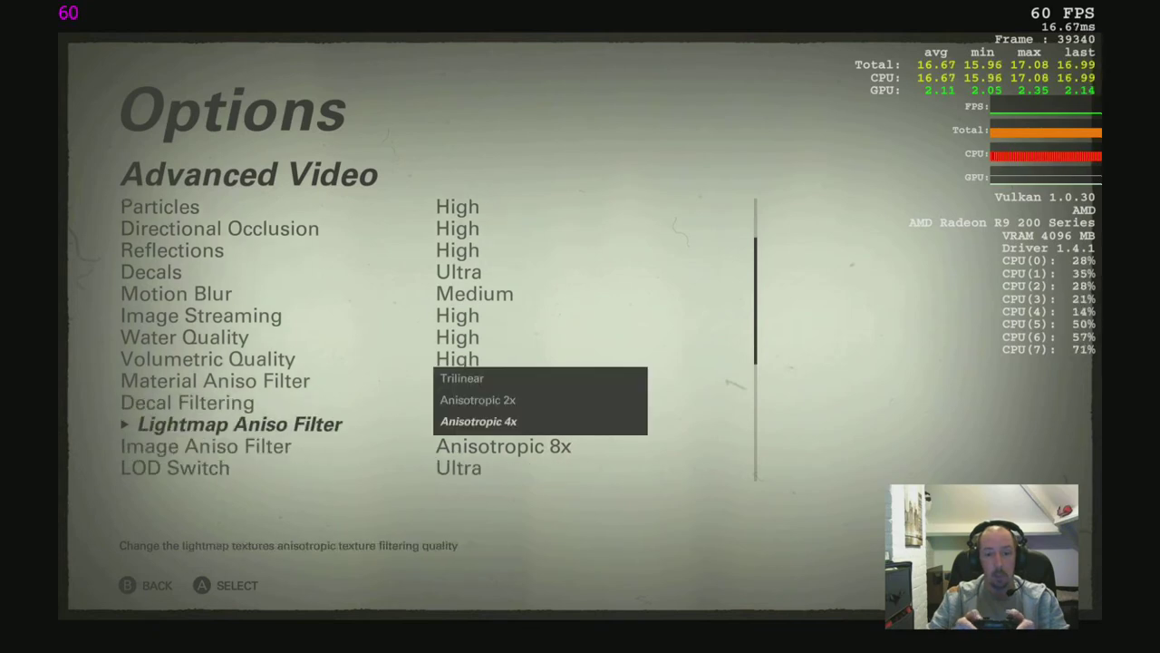
key("Up")
key("Up")
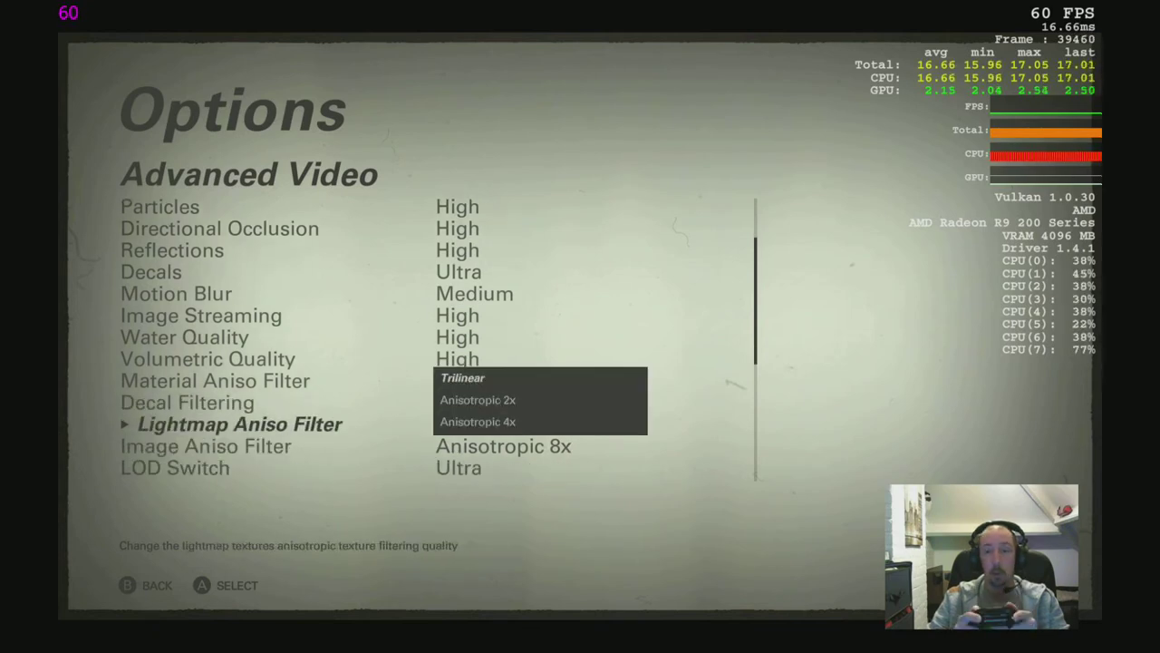
key("Down")
key("Down")
key("Return")
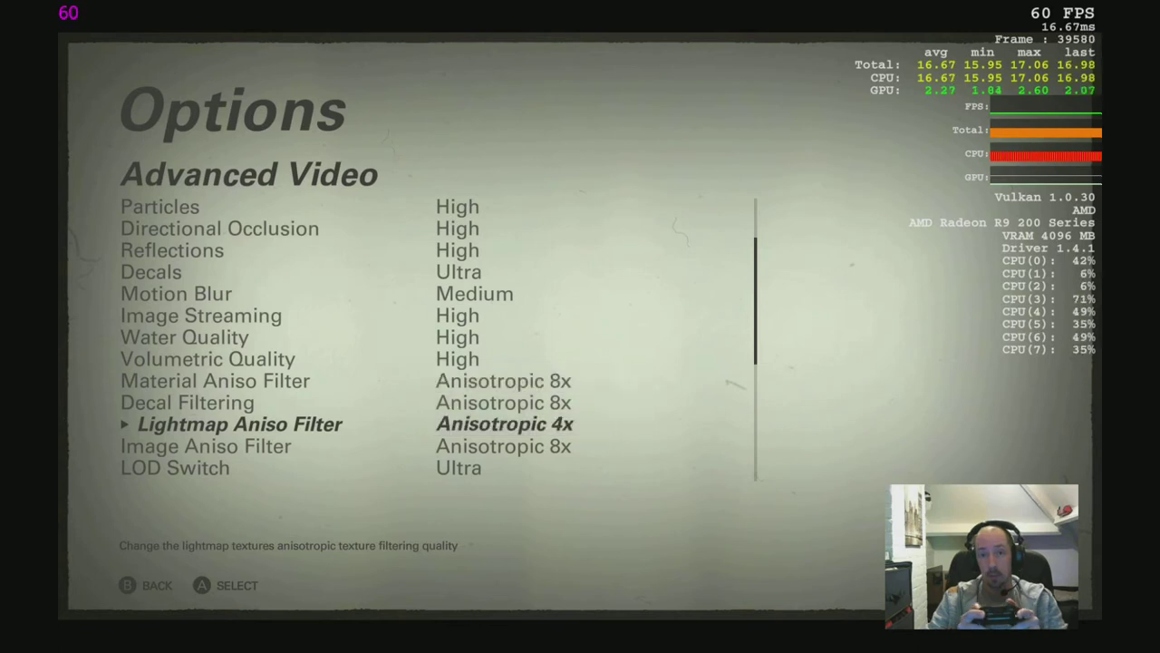
Return to Decal Filtering and examine its choices, keeping Anisotropic 8x.
key("Up")
key("Return")
key("Return")
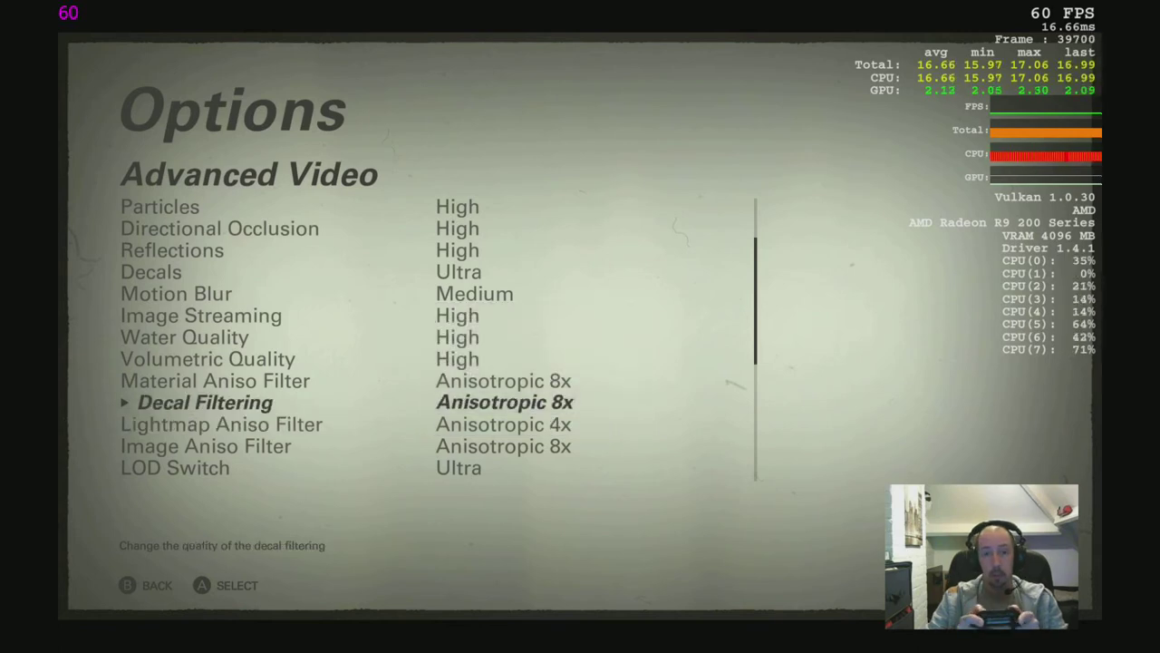
Examine the choices for Image Aniso Filter and LOD Switch, keeping Anisotropic 8x and Ultra respectively.
key("Down")
key("Down")
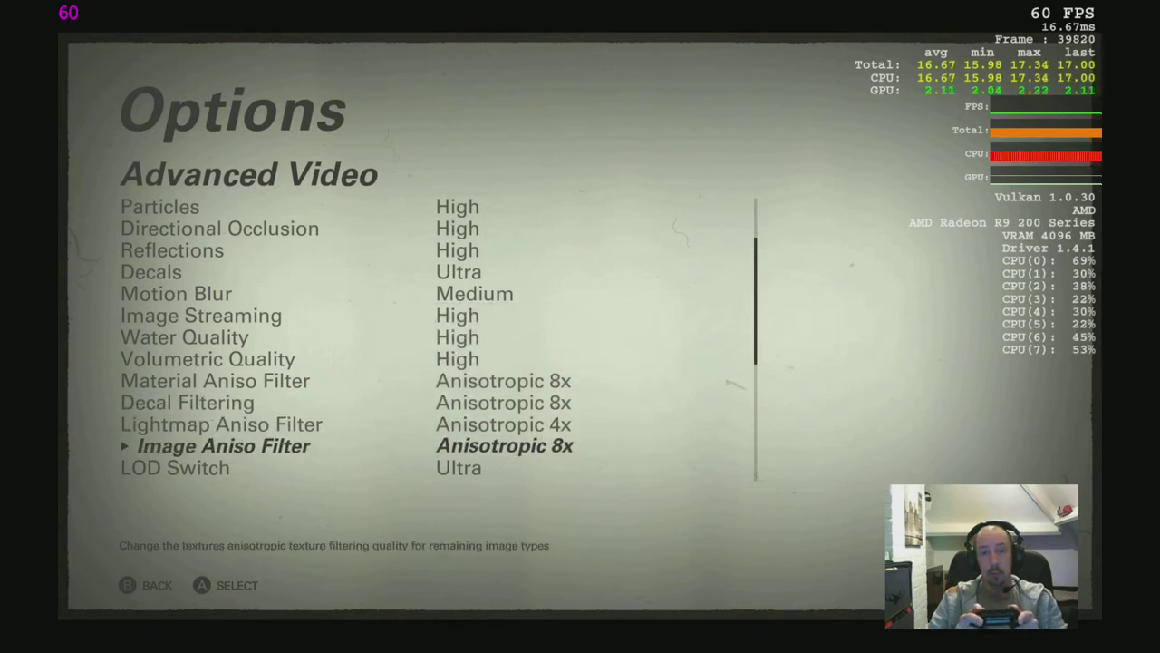
key("Return")
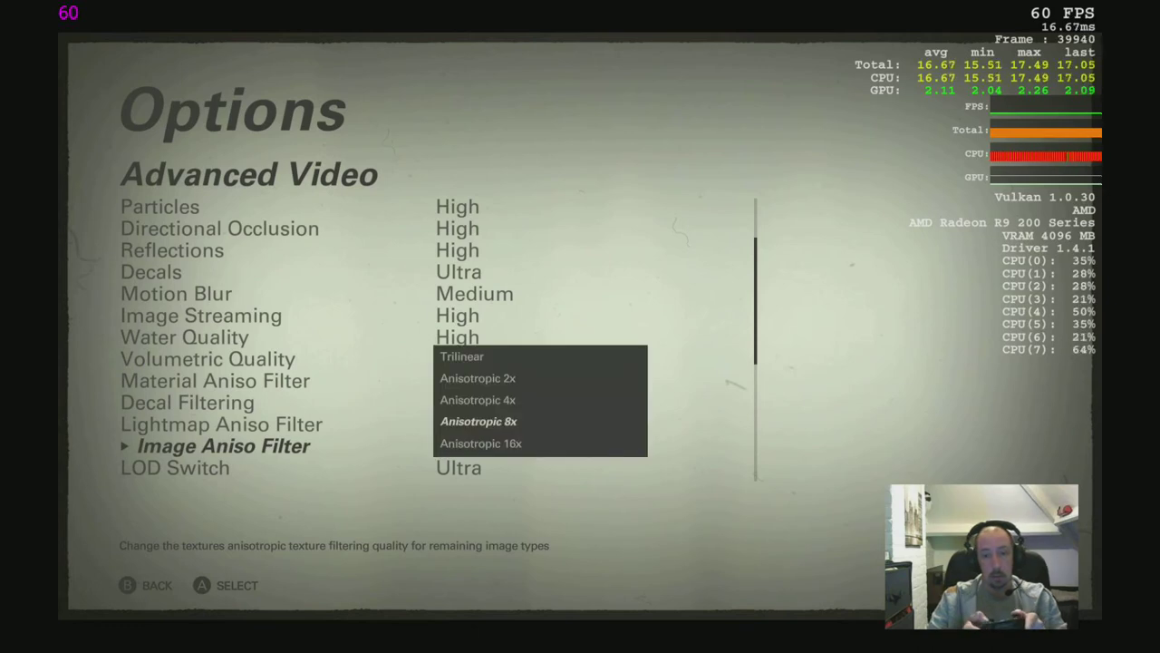
key("Return")
key("Down")
key("Return")
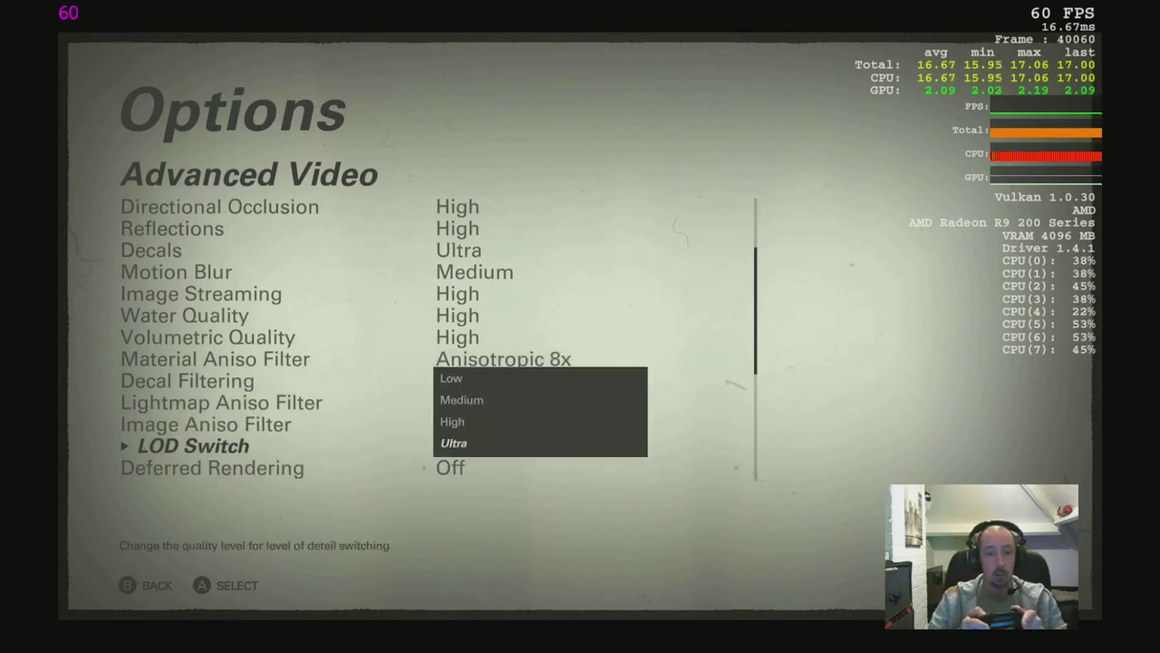
key("Return")
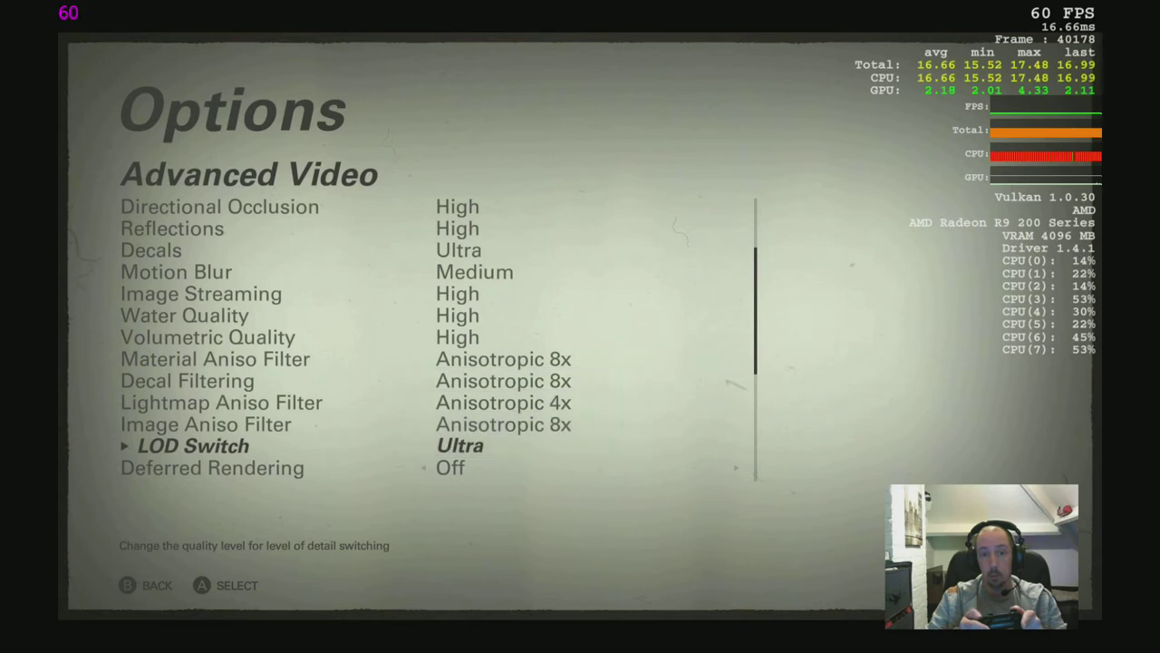
Review the Deferred Rendering and GPU Culling toggles, leaving them Off and On respectively.
key("Down")
key("Right")
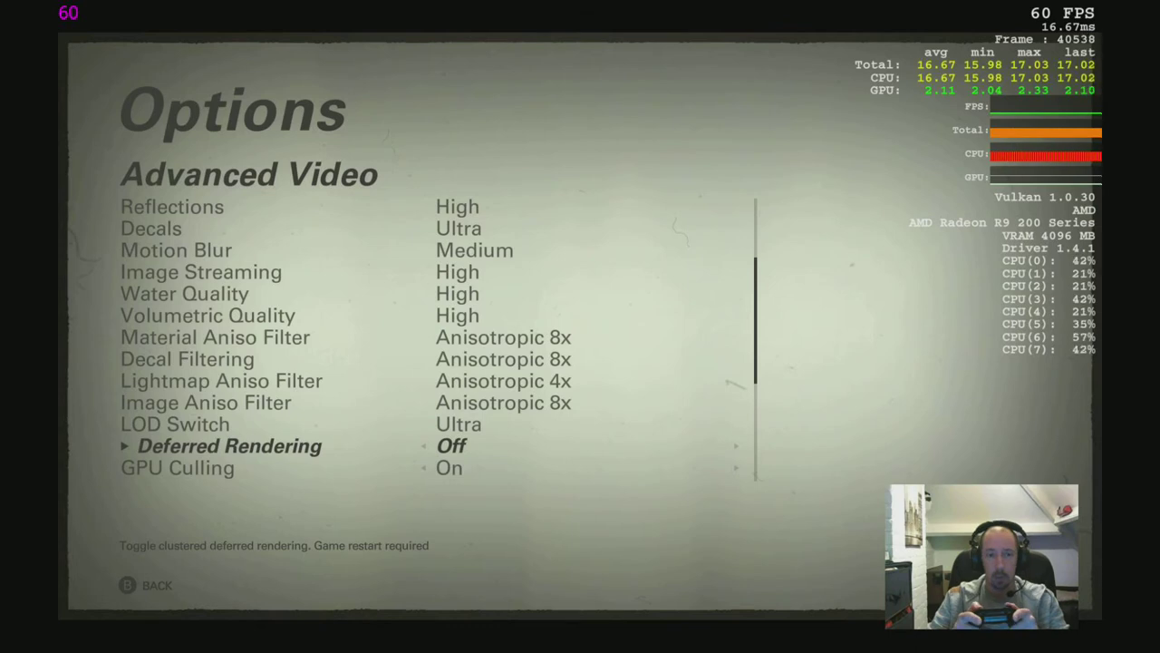
key("Down")
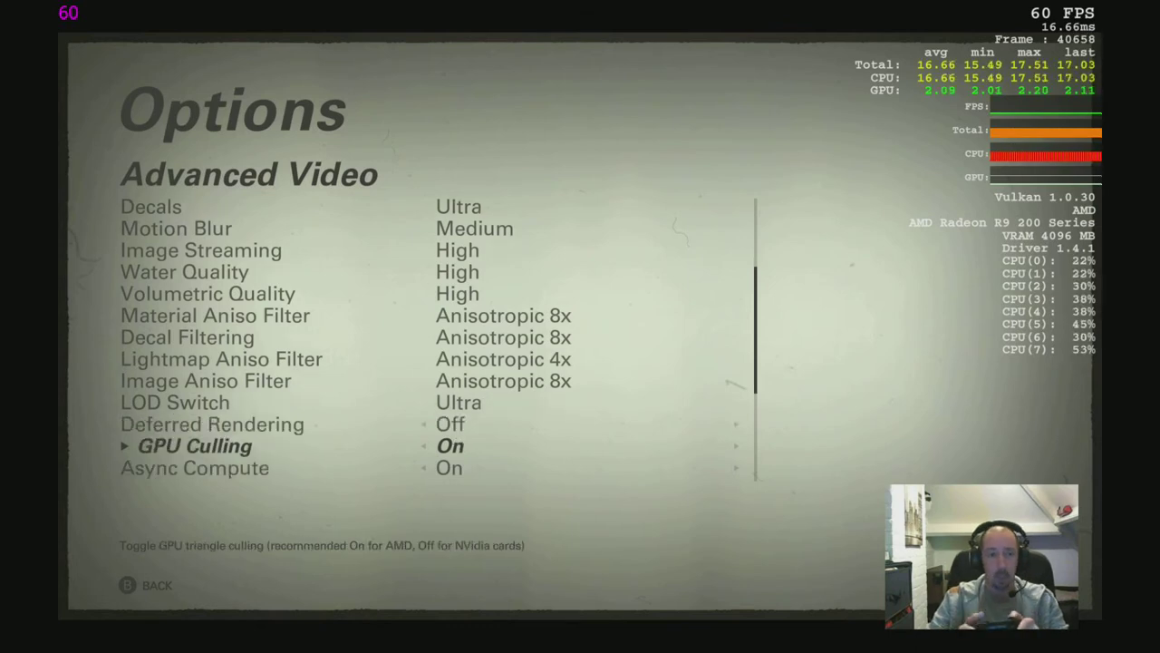
key("Right")
Review the remaining settings from Async Compute through Chromatic Aberration, Depth of Field, DoF Anti Aliasing, HDR Bloom and Sharpening to Film Grain.
key("Down")
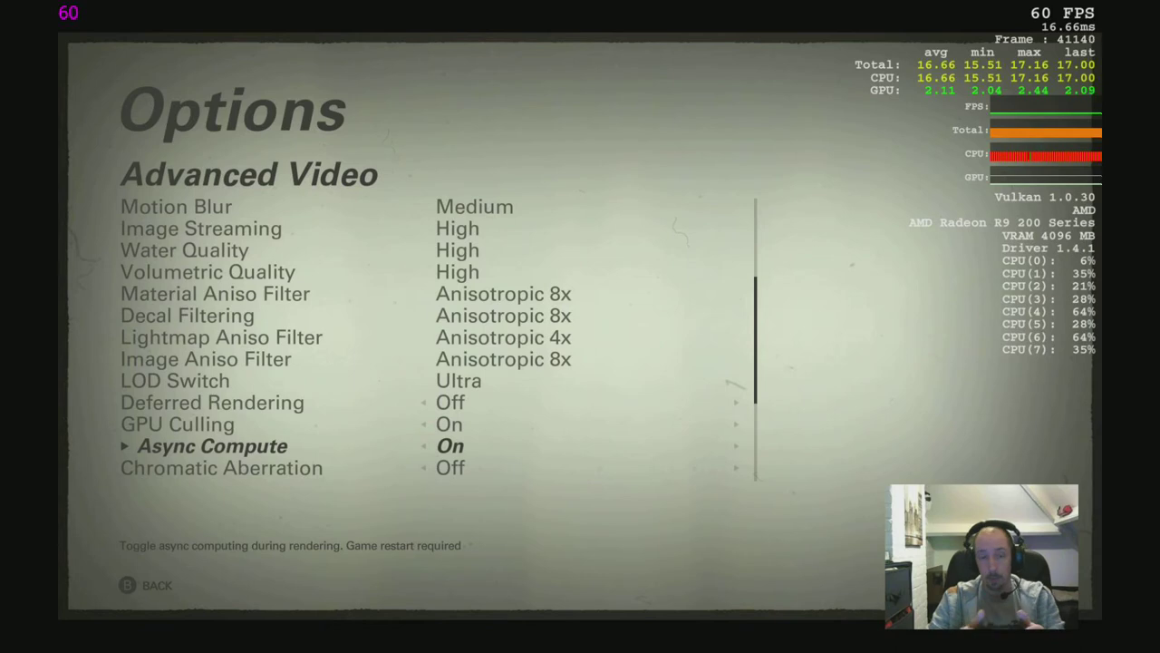
key("Down")
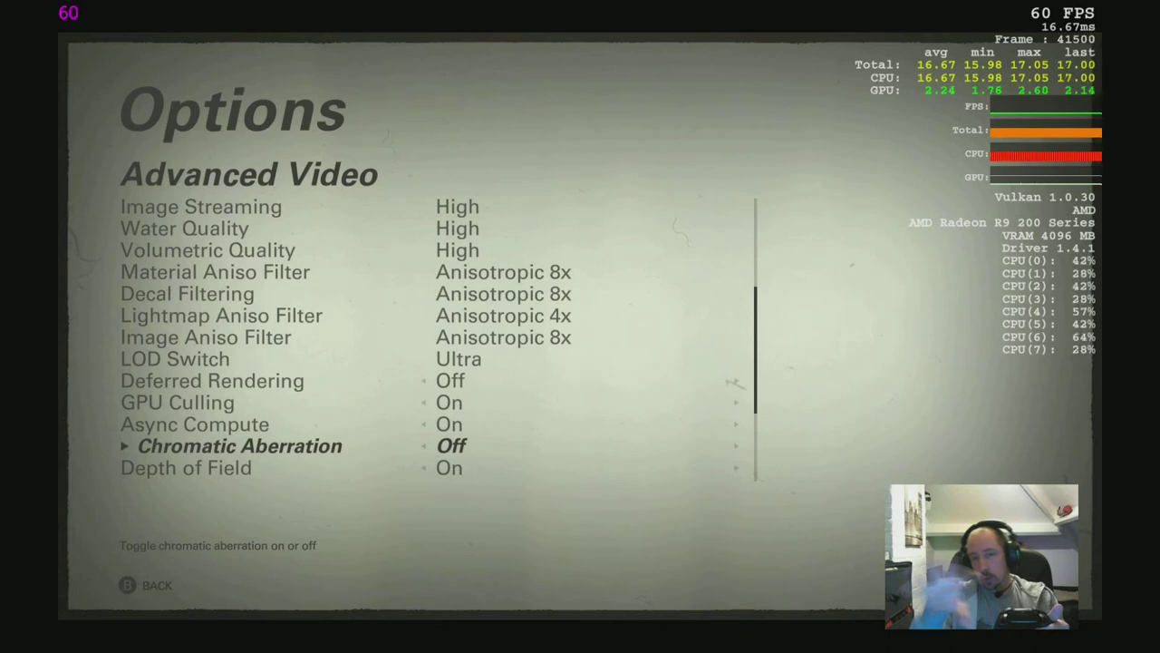
key("Down")
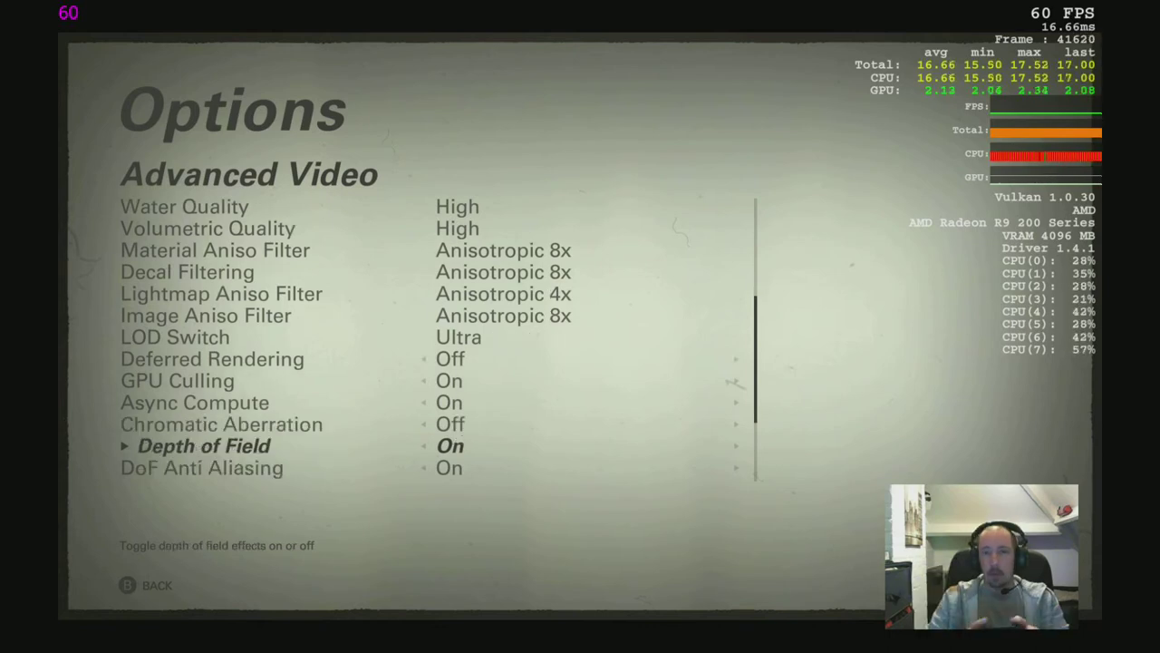
key("Down")
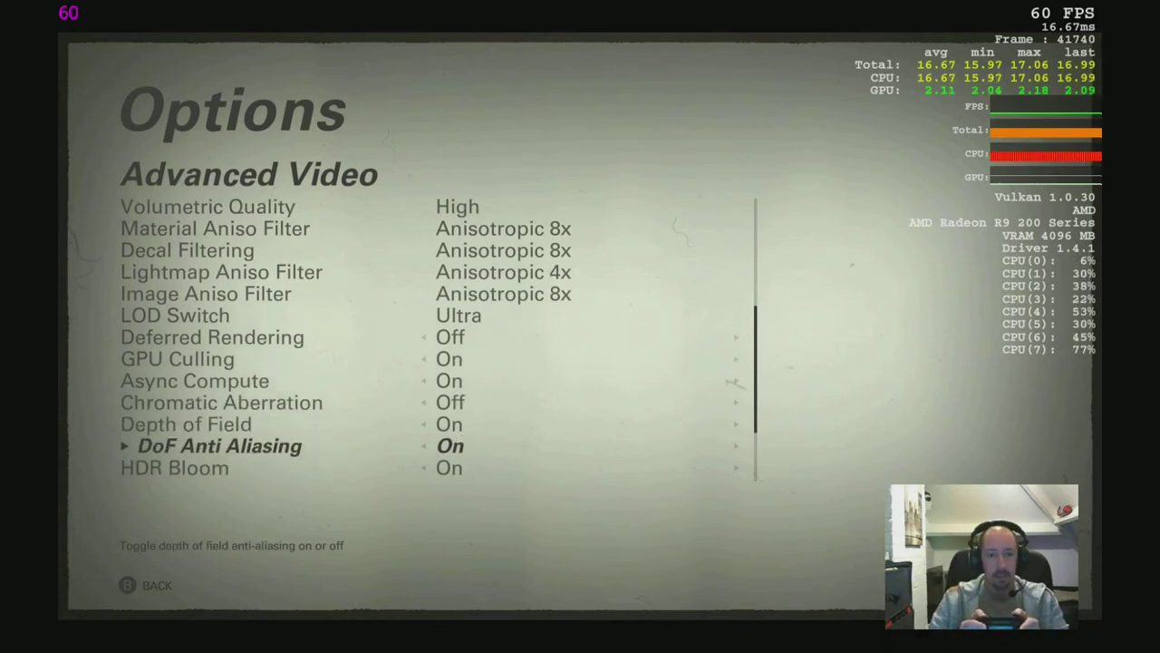
key("Down")
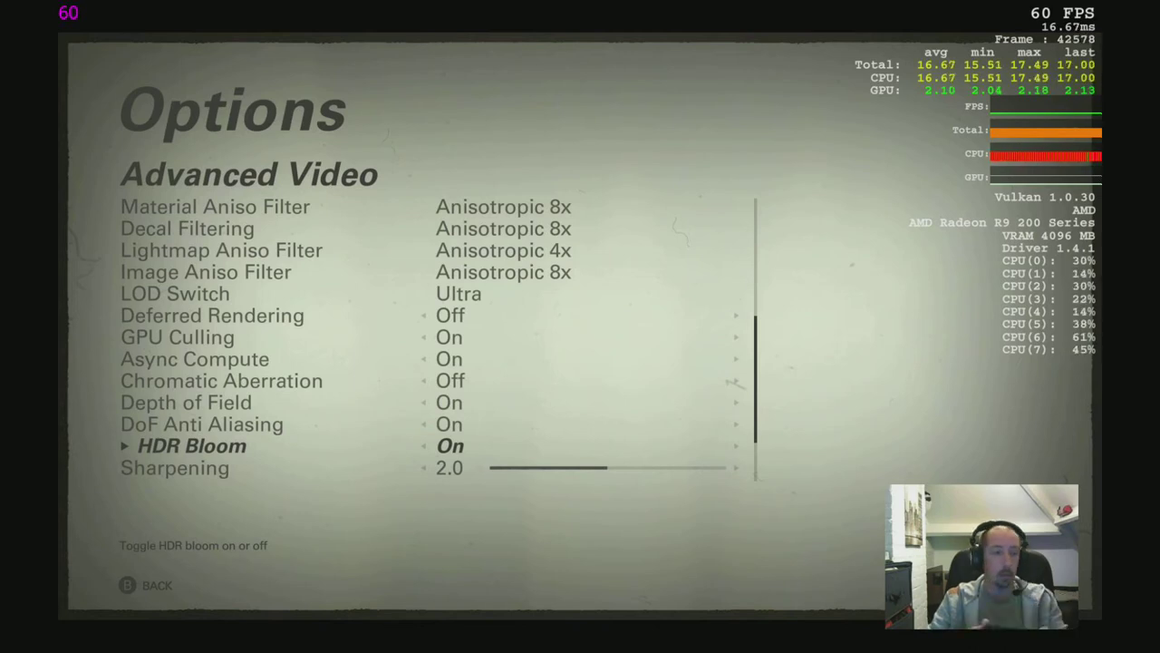
key("Down")
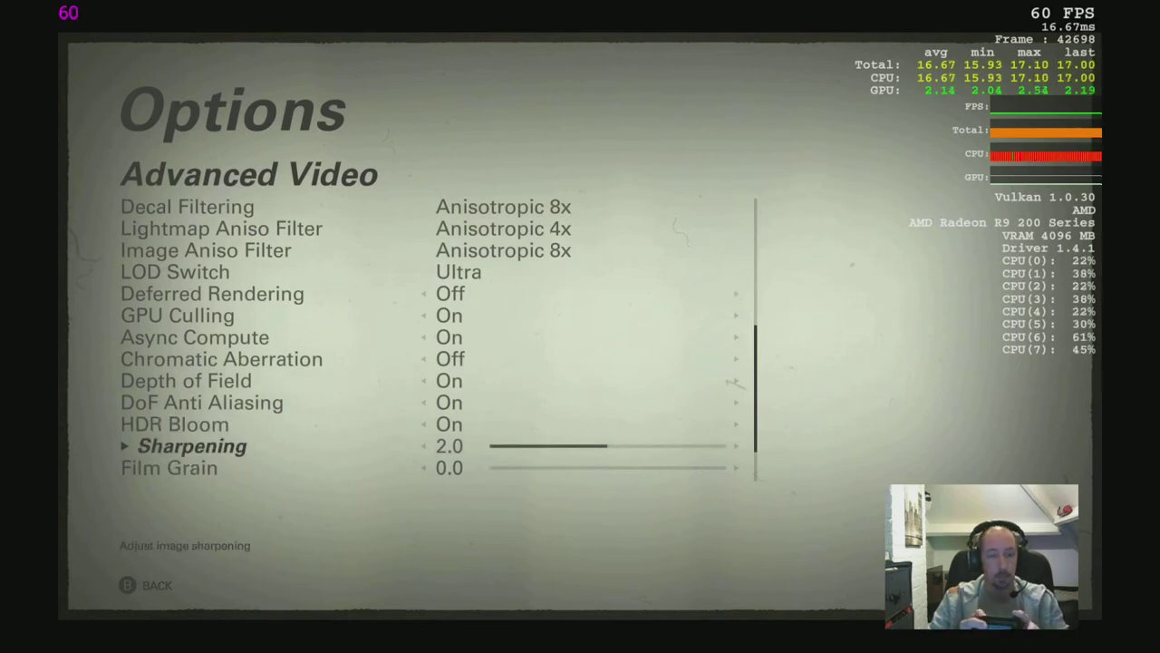
key("Down")
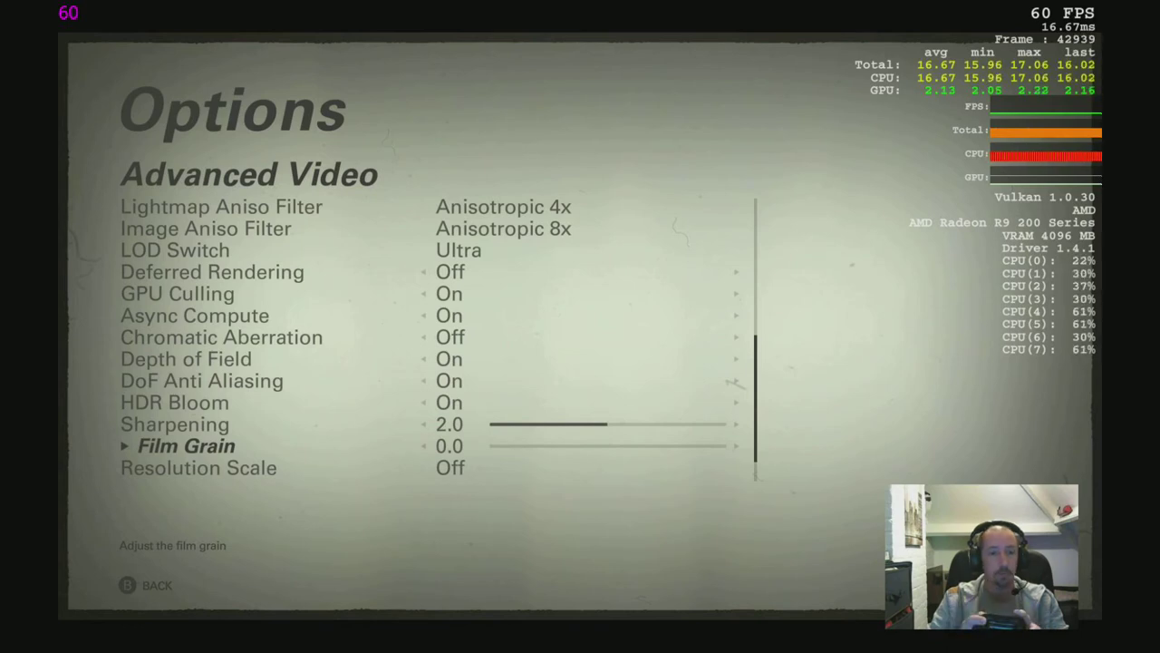
Review Resolution Scale and Show Performance Metrics, leaving them Off and Full, and exit the video settings.
key("Down")
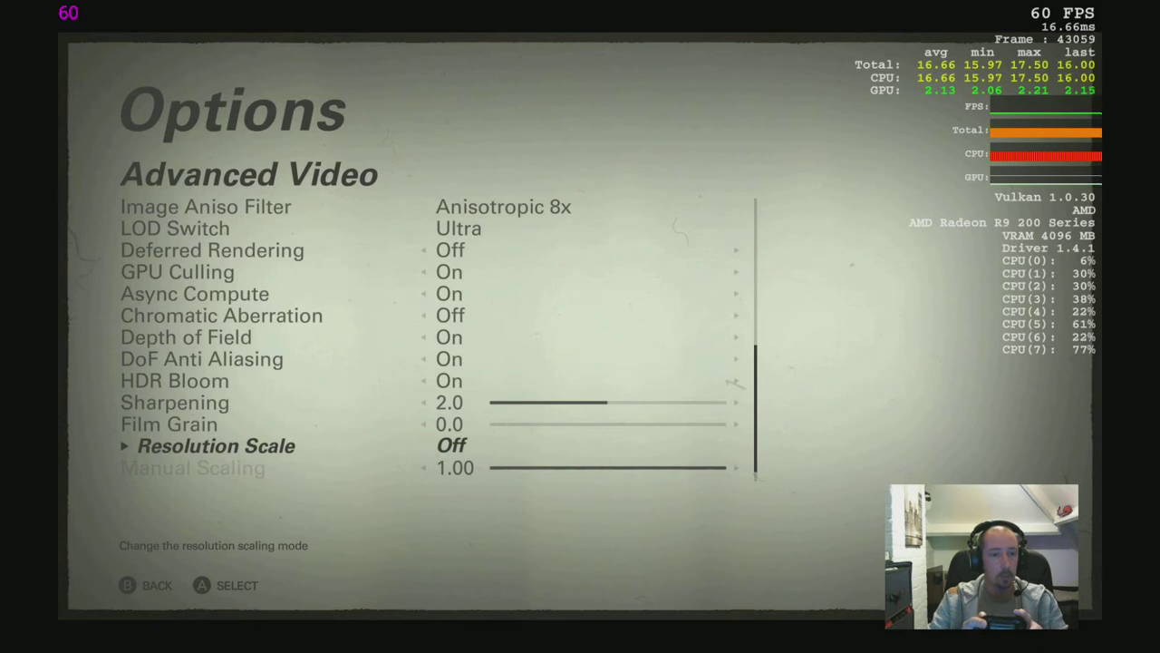
key("Down")
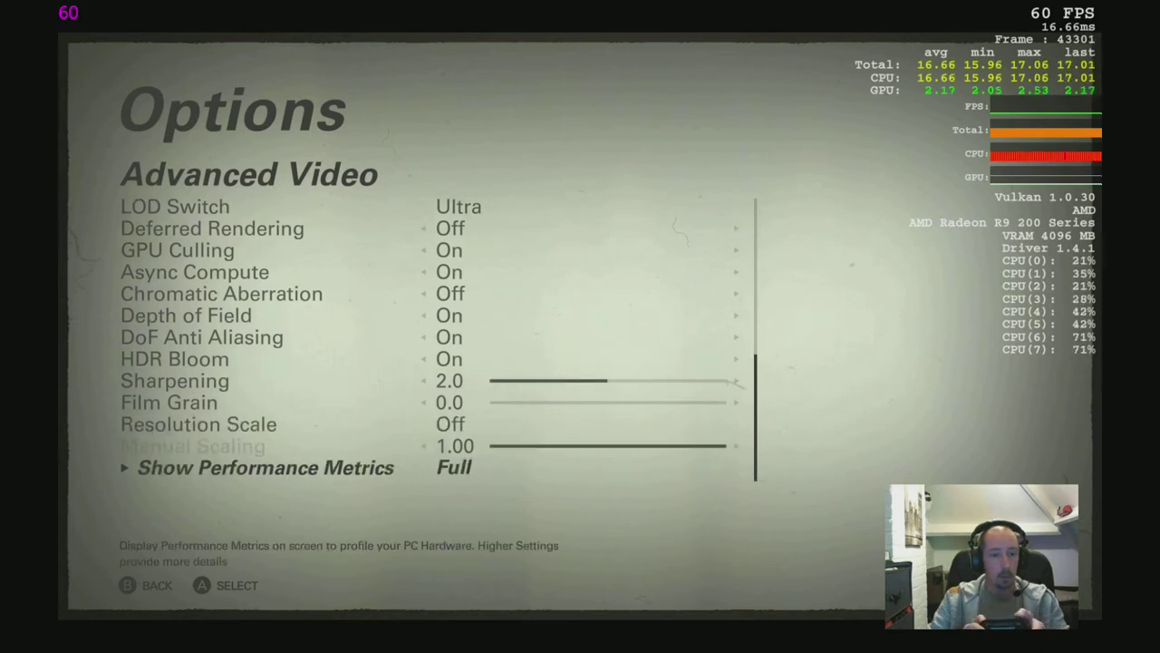
key("Escape")
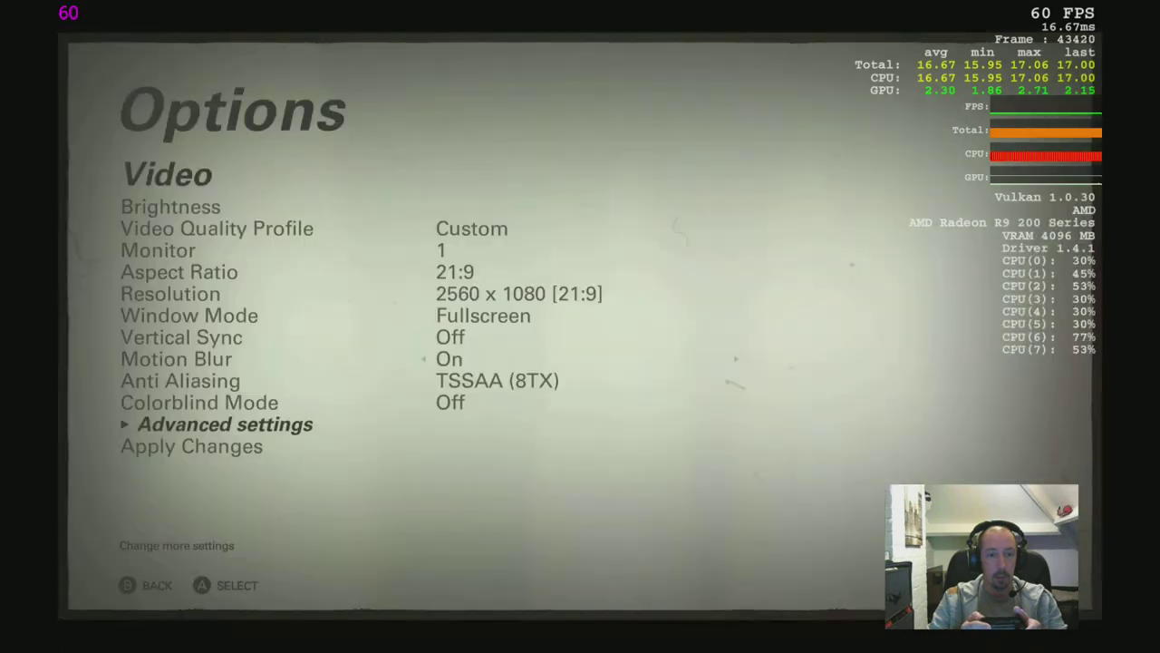
key("Escape")
key("Return")
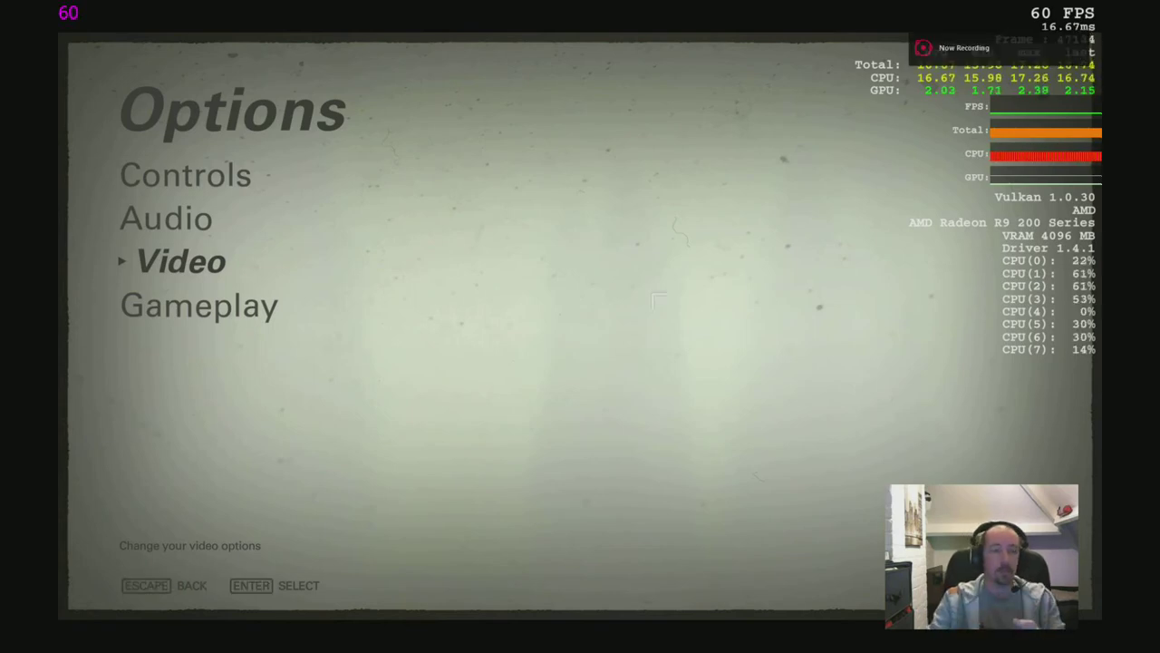
Review the gameplay options HUD, Tutorials and Subtitles, cycling through the subtitle choices and keeping Foreign.
key("Down")
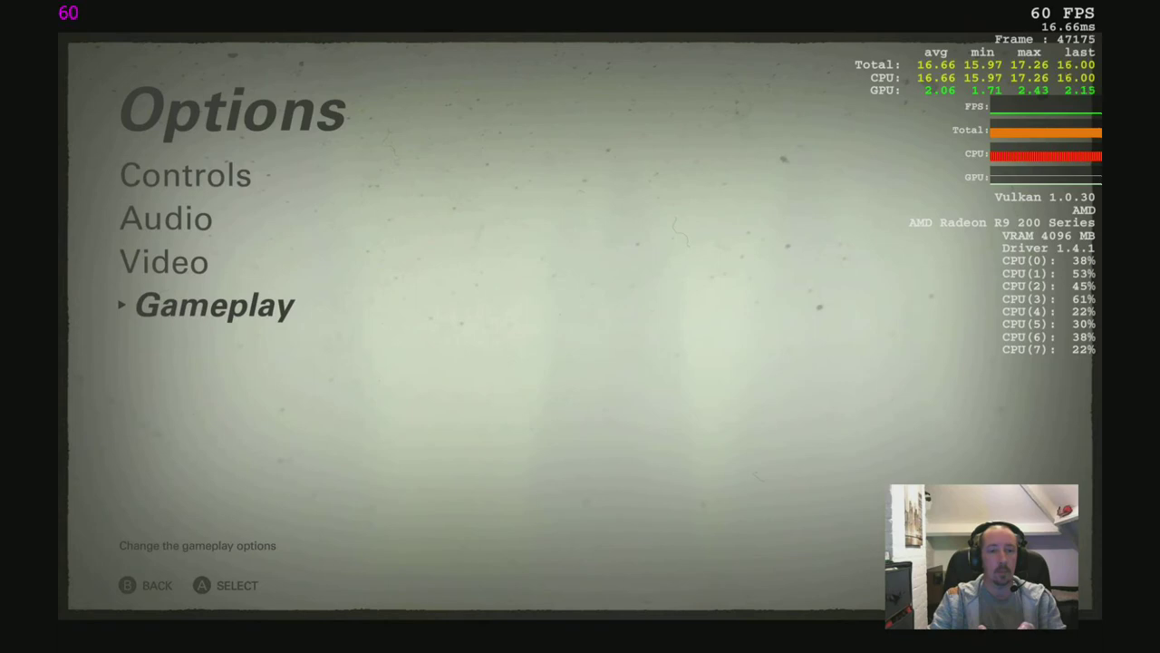
key("Return")
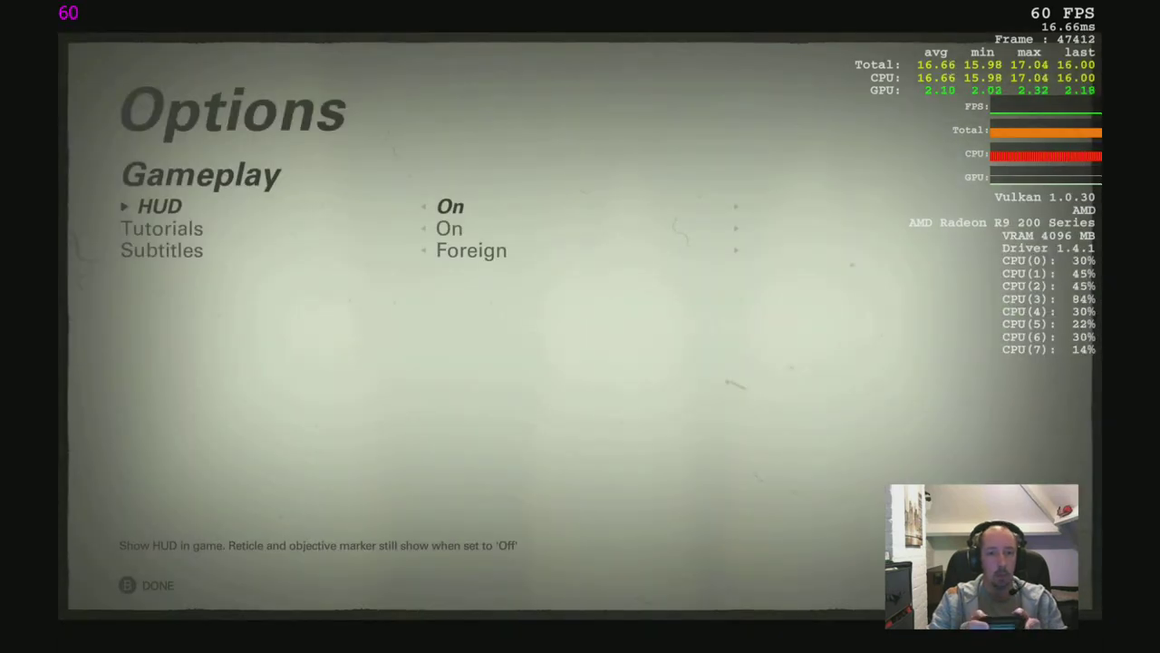
key("Down")
key("Down")
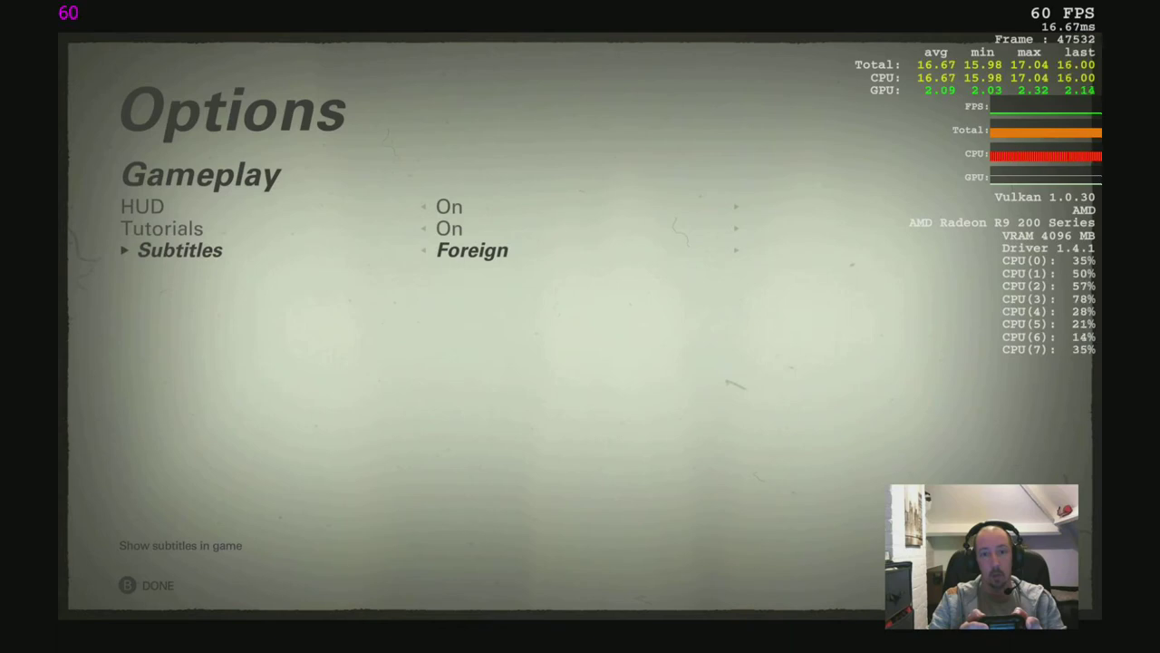
key("Right")
key("Right")
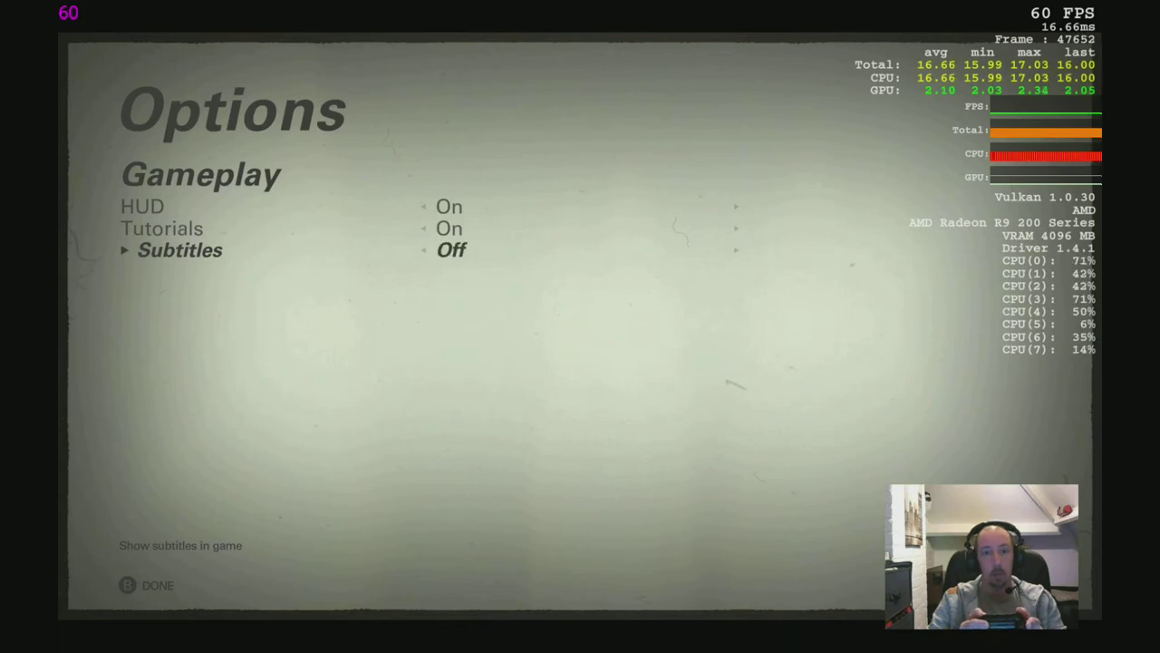
key("Right")
key("Up")
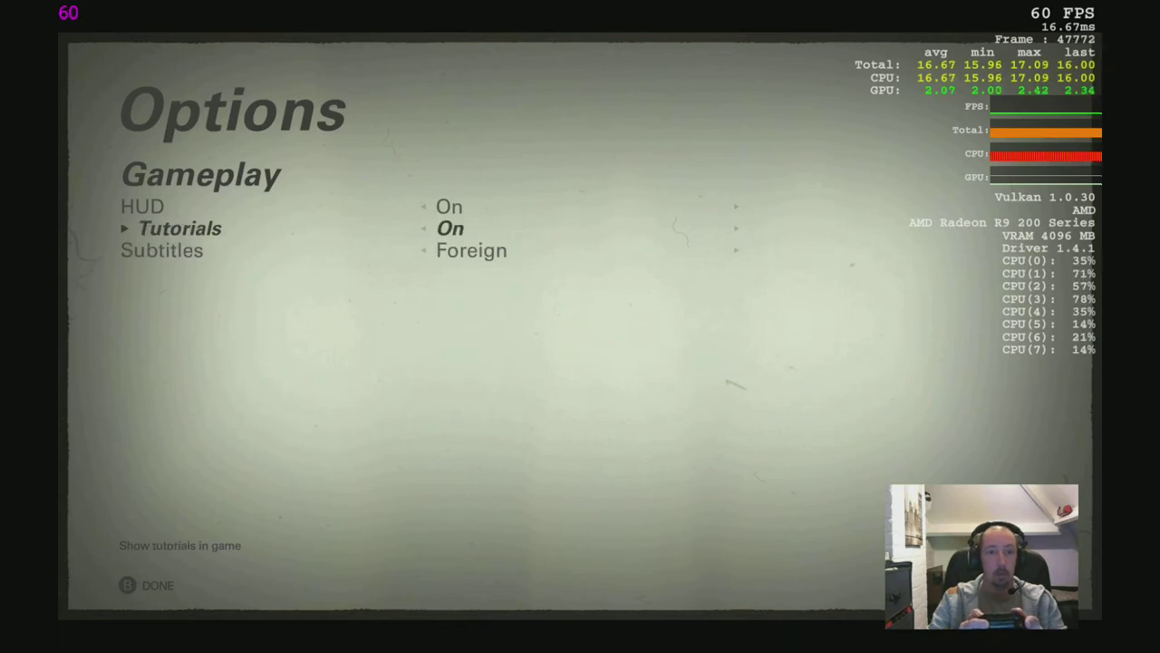
key("Escape")
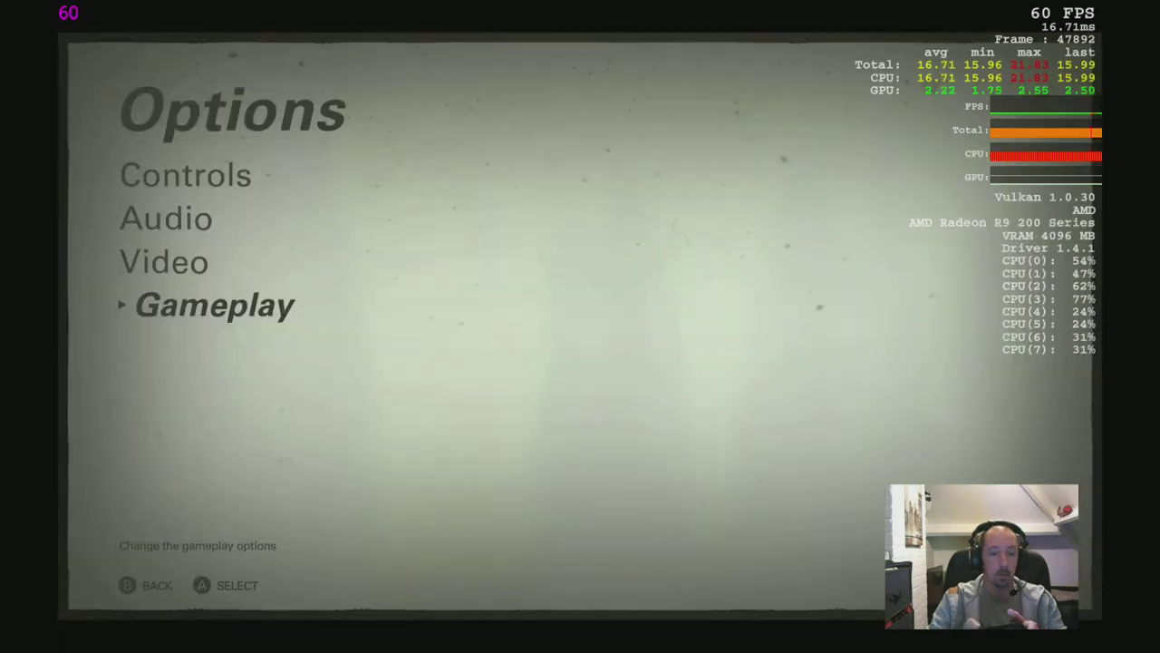
Leave the options and continue the game from the last save.
key("Escape")
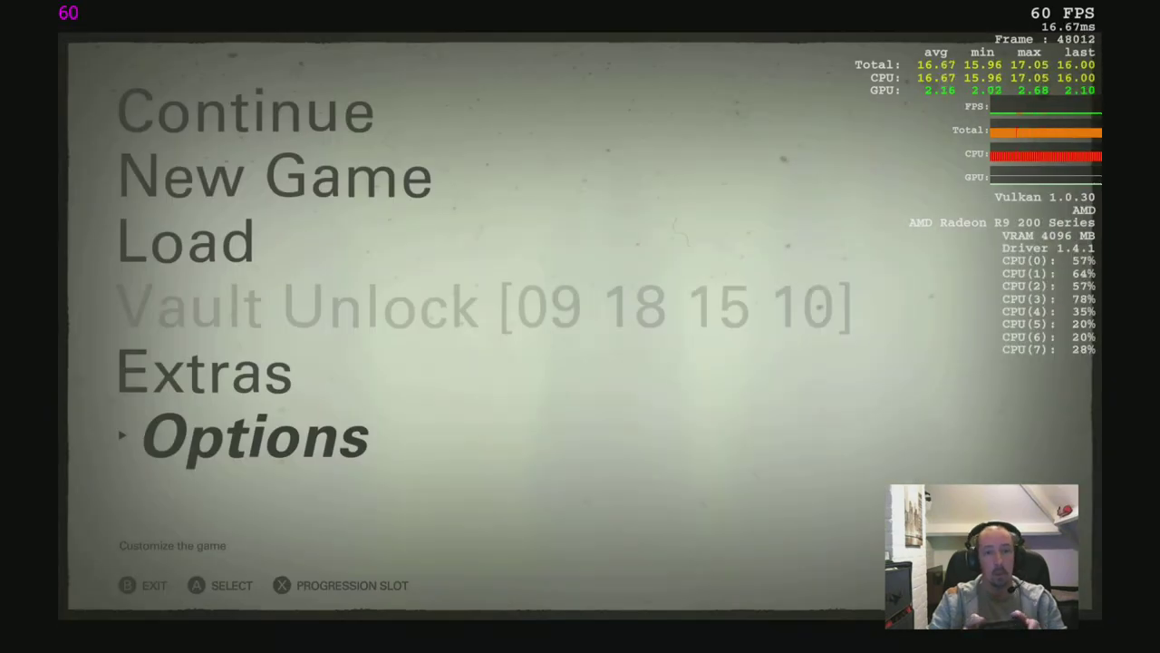
key("Up")
key("Up")
key("Up")
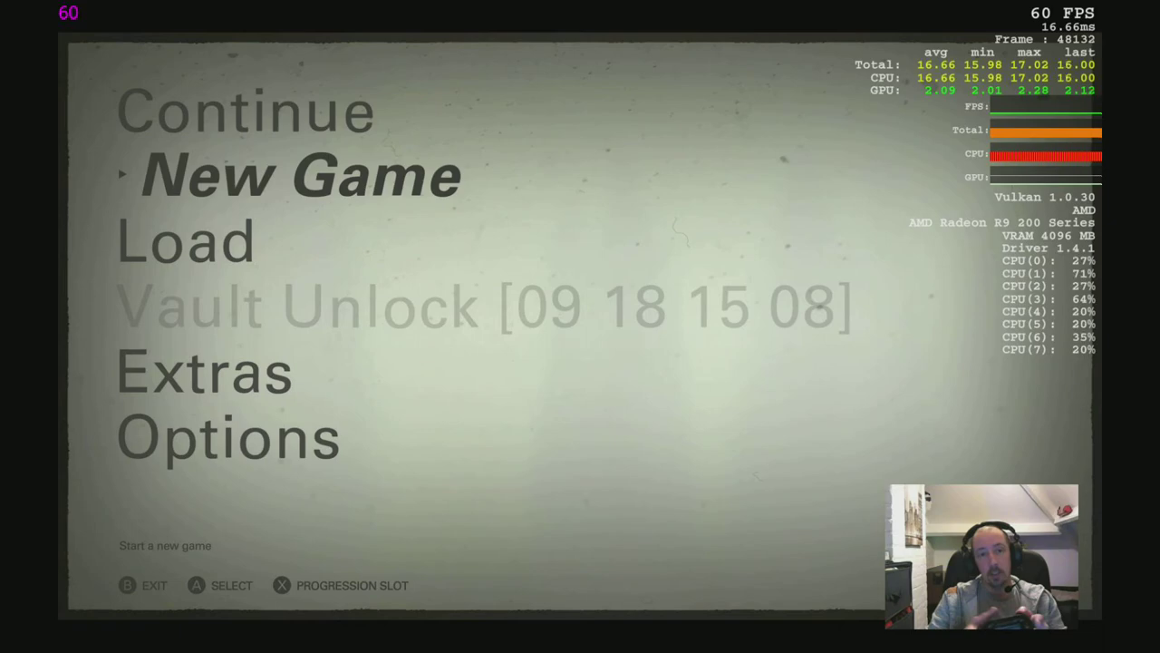
key("Up")
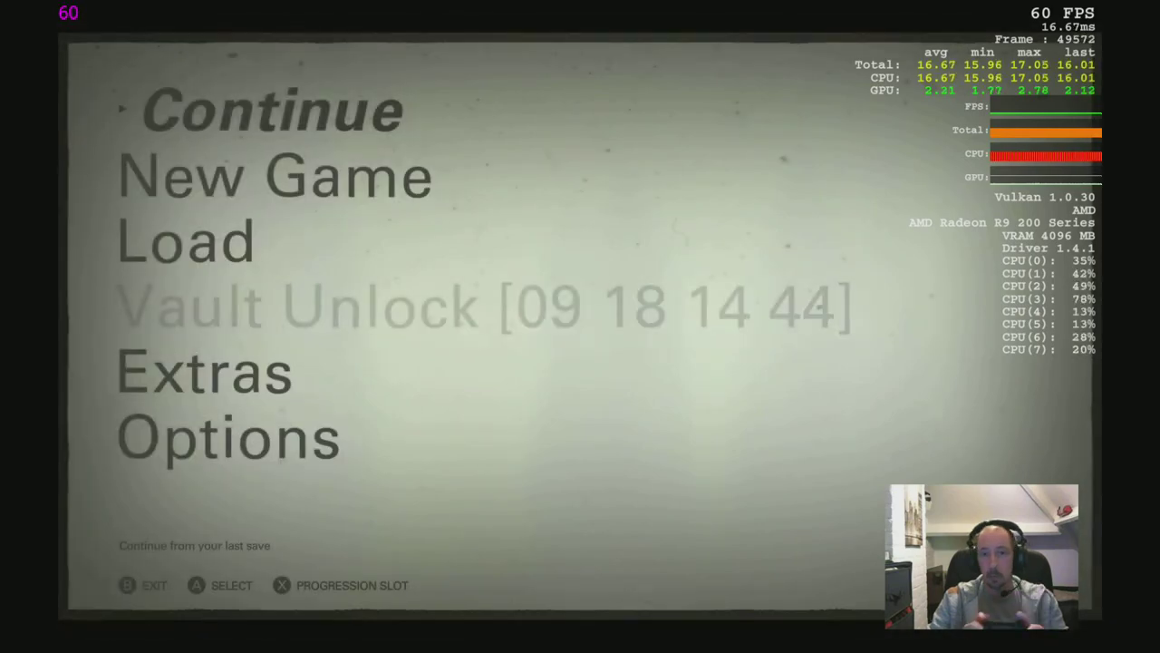
key("Return")
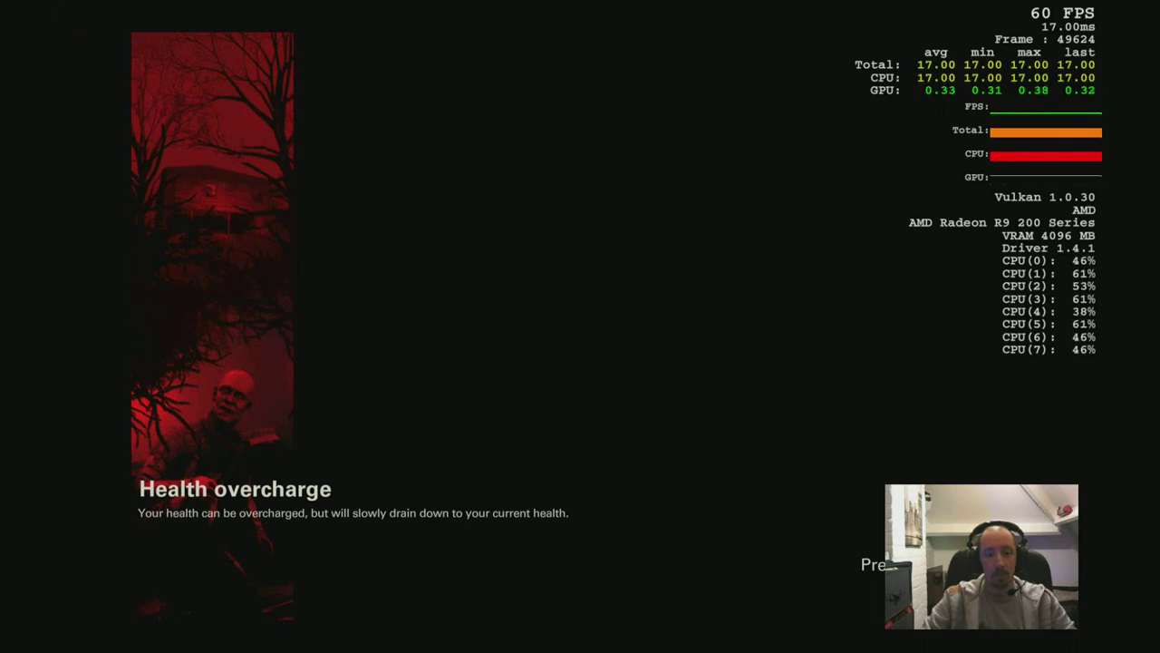
key("space")
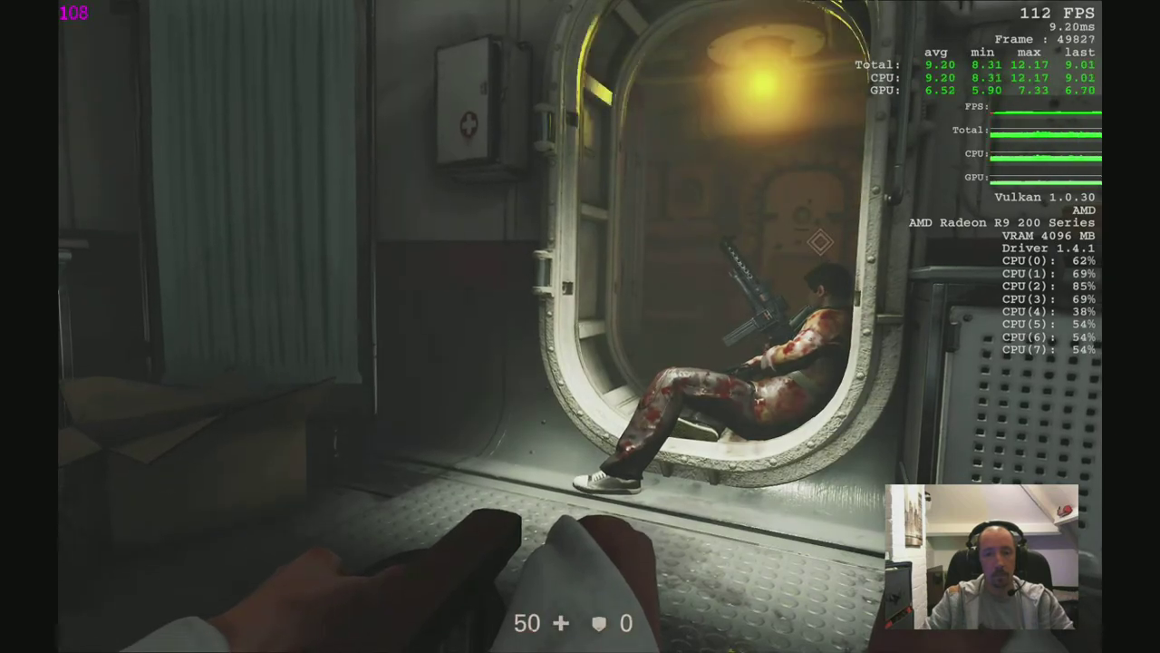
key("w")
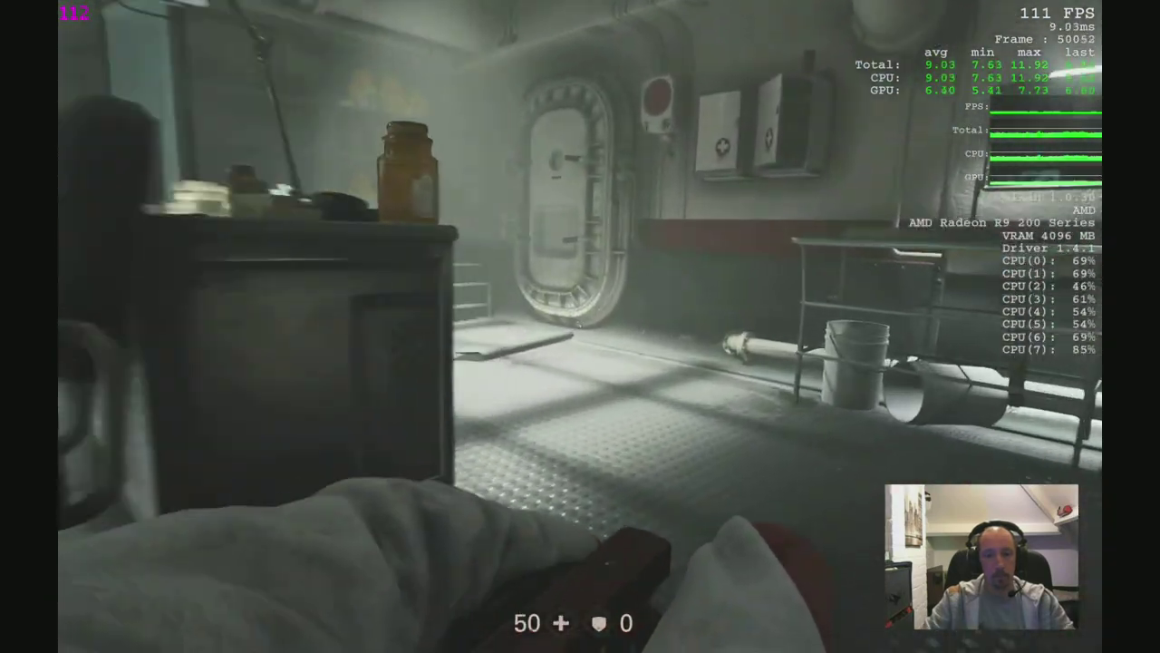
key("w")
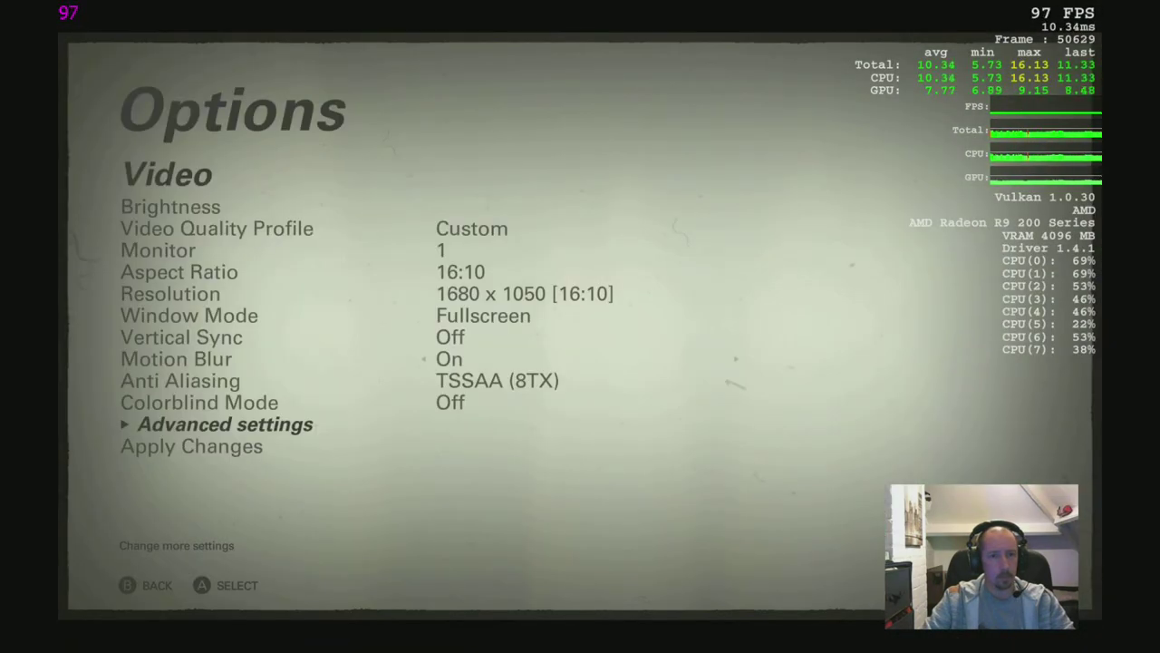
Change the Aspect Ratio in the video options to 21:9.
key("Down")
key("Up")
key("Up")
key("Up")
key("Up")
key("Up")
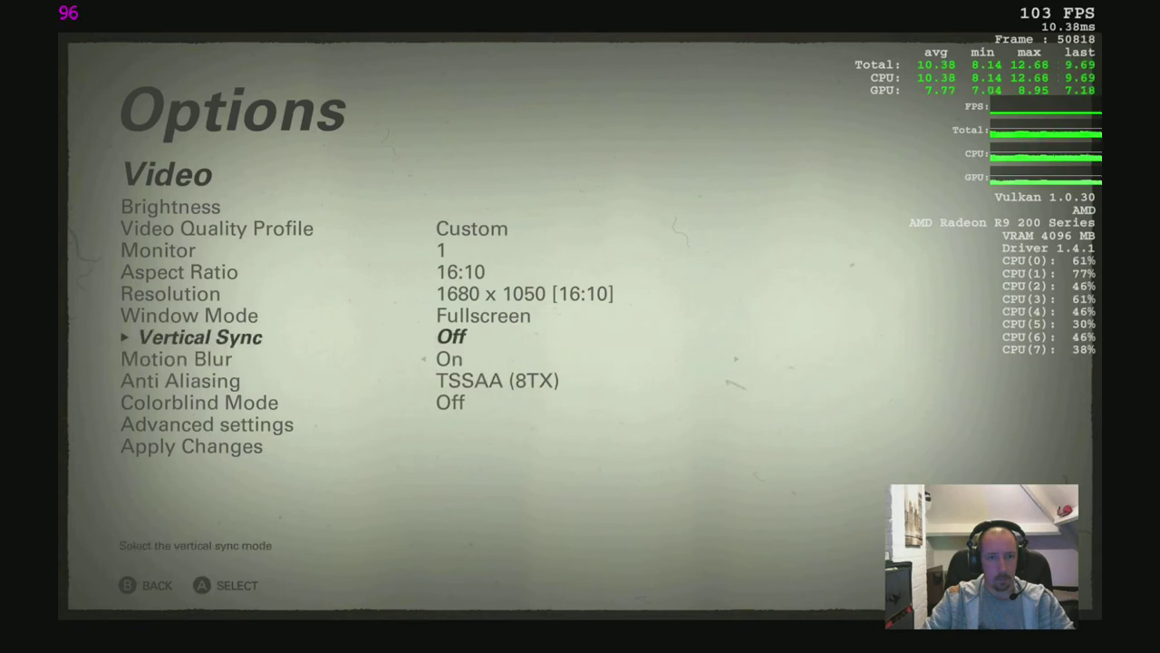
key("Up")
key("Up")
key("Up")
key("Return")
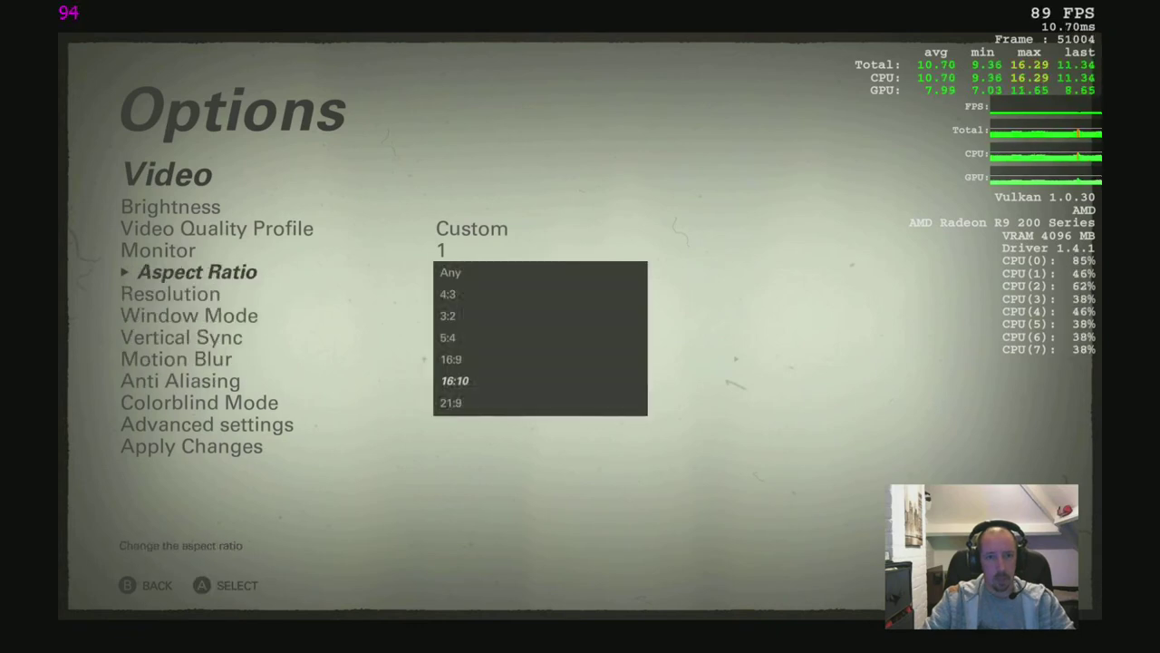
key("Return")
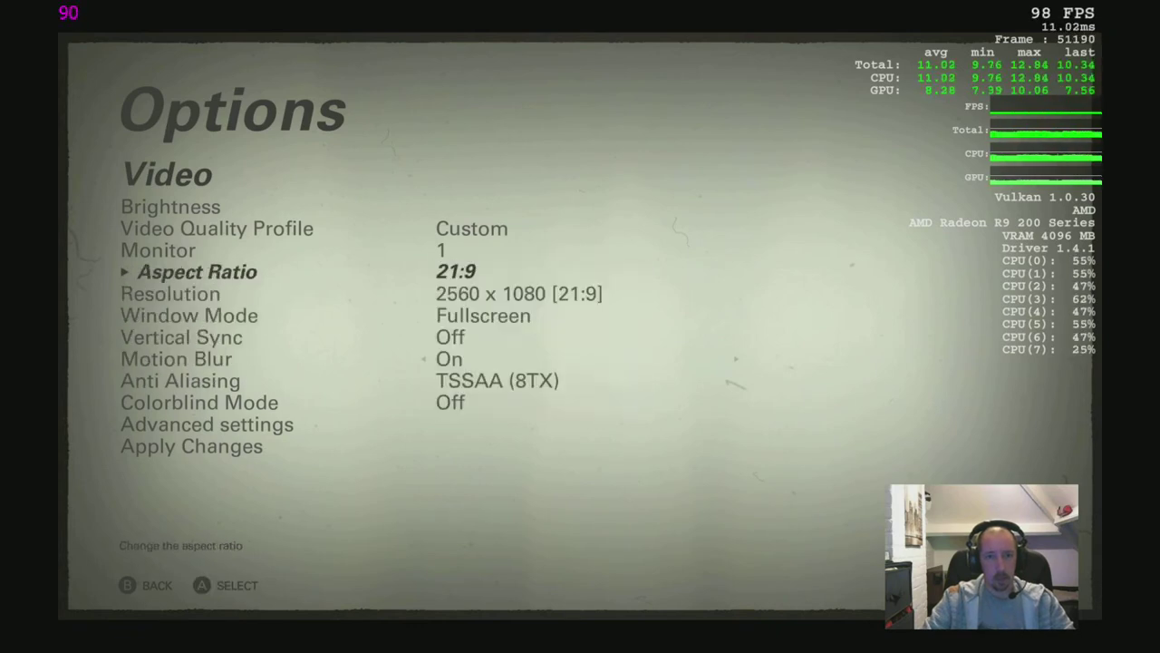
Apply the video changes, accept the 2560 x 1080 display settings and return to the game.
key("Down")
key("Down")
key("Down")
key("Down")
key("Down")
key("Down")
key("Down")
key("Down")
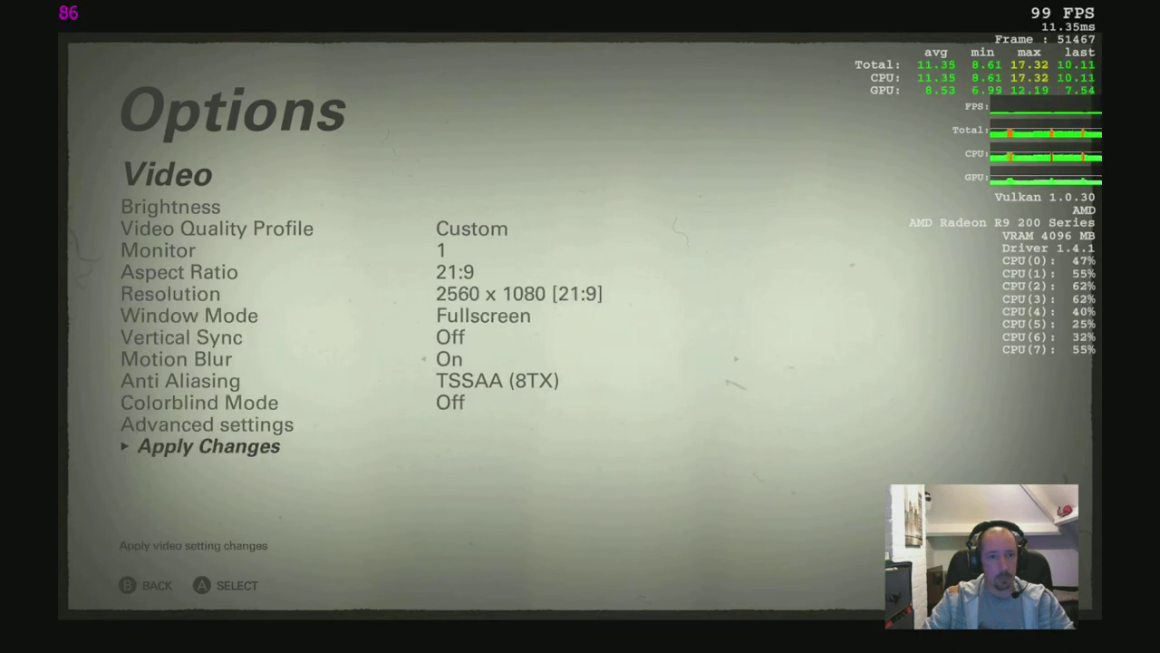
key("Return")
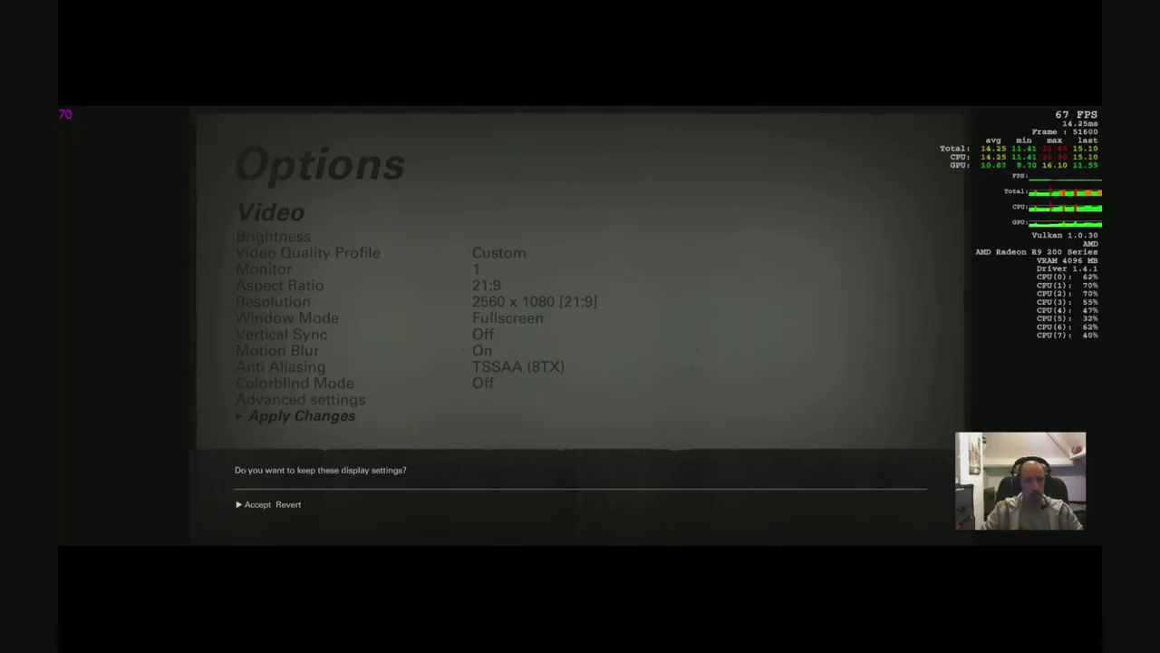
key("Return")
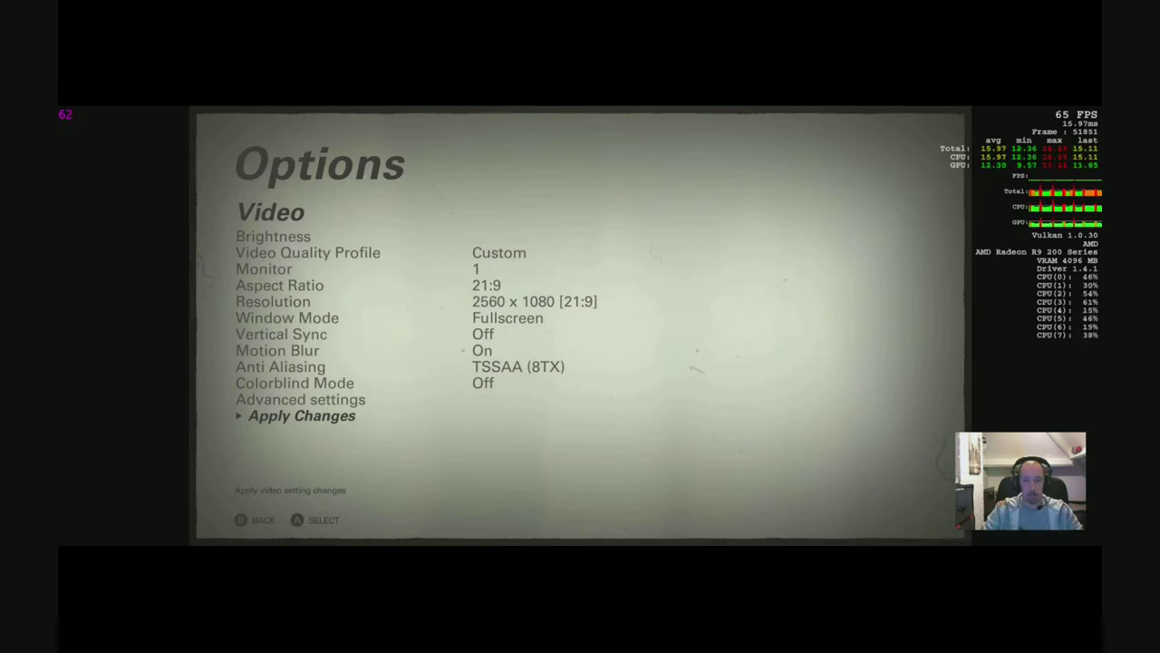
key("Escape")
key("Escape")
key("Escape")
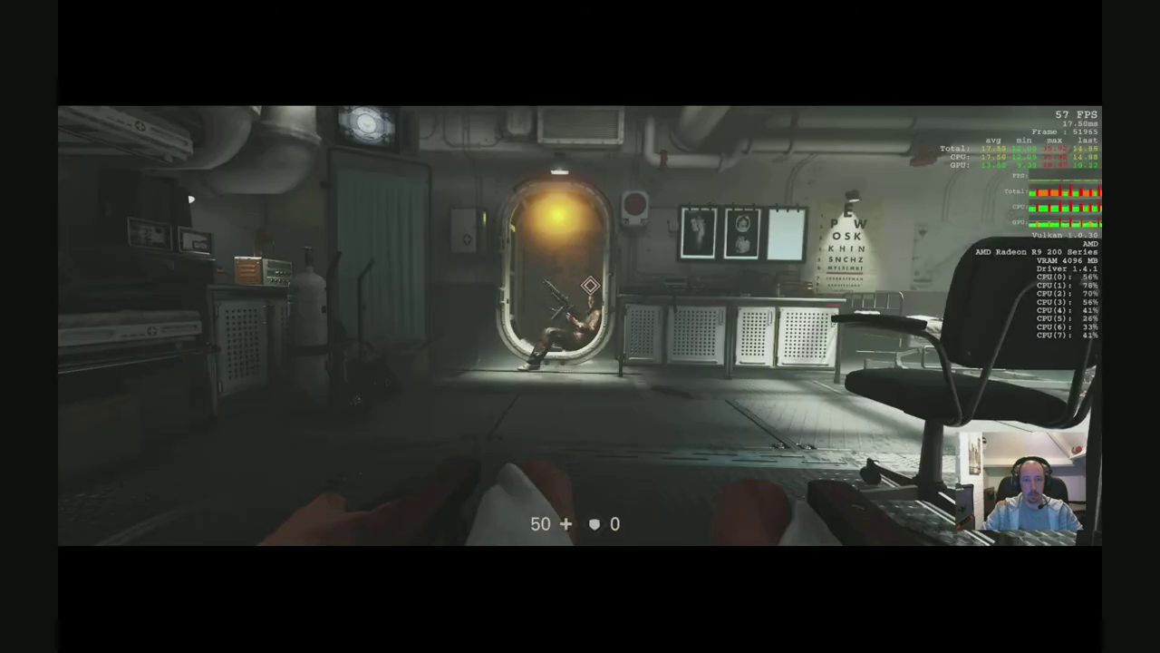
key("w")
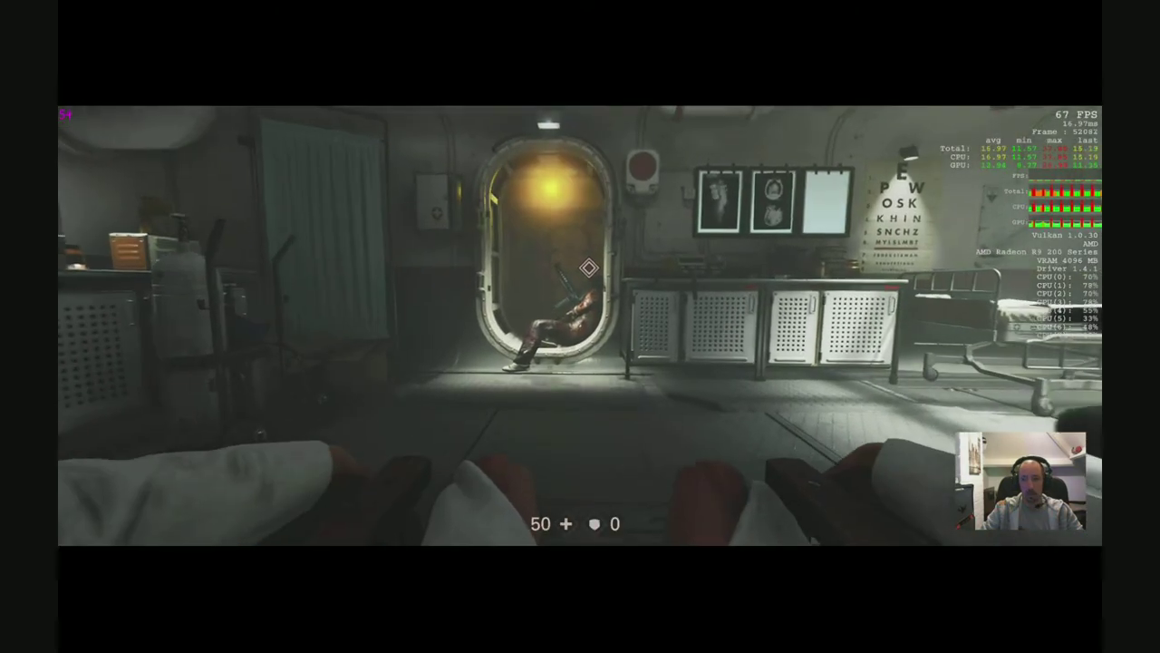
key("w")
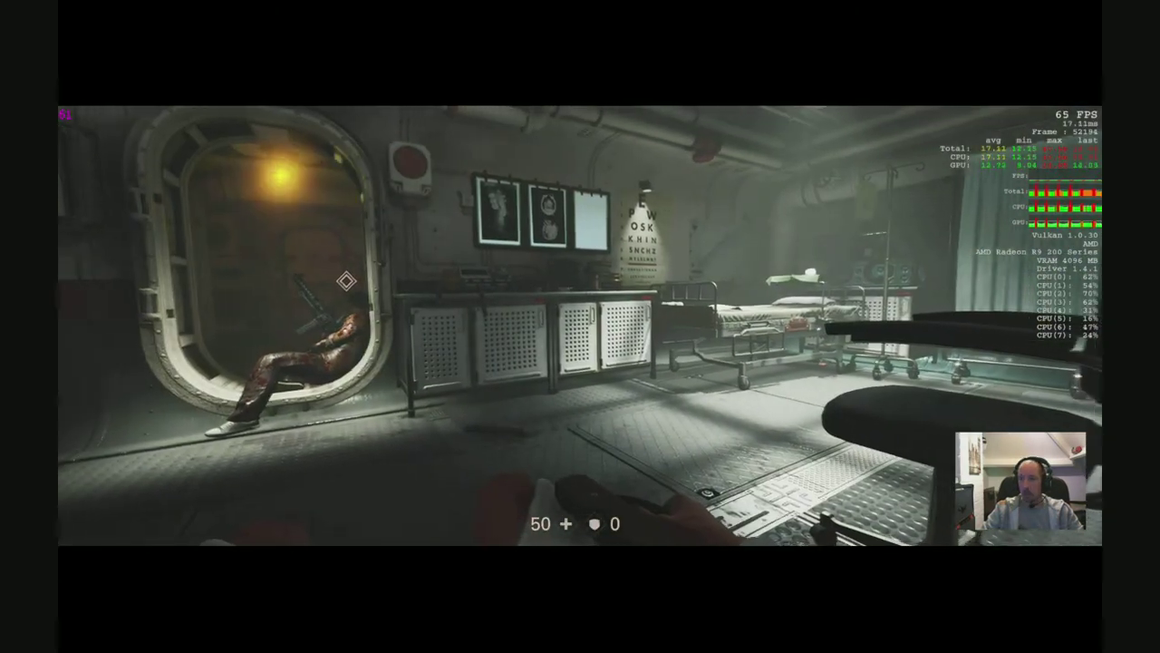
key("w")
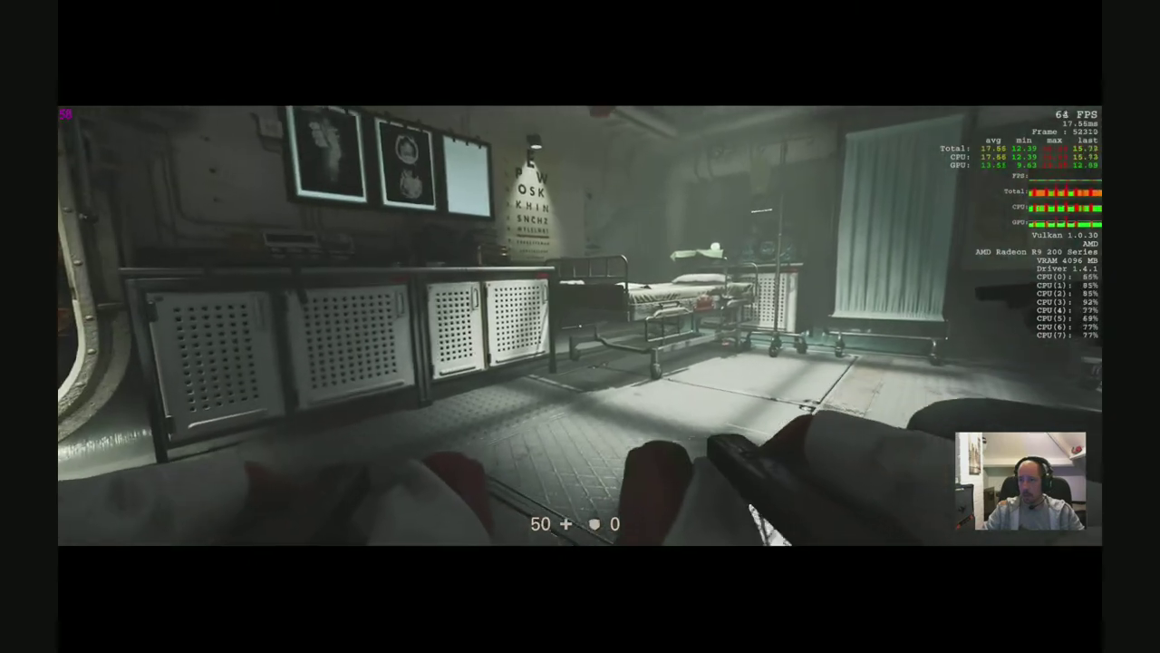
key("w")
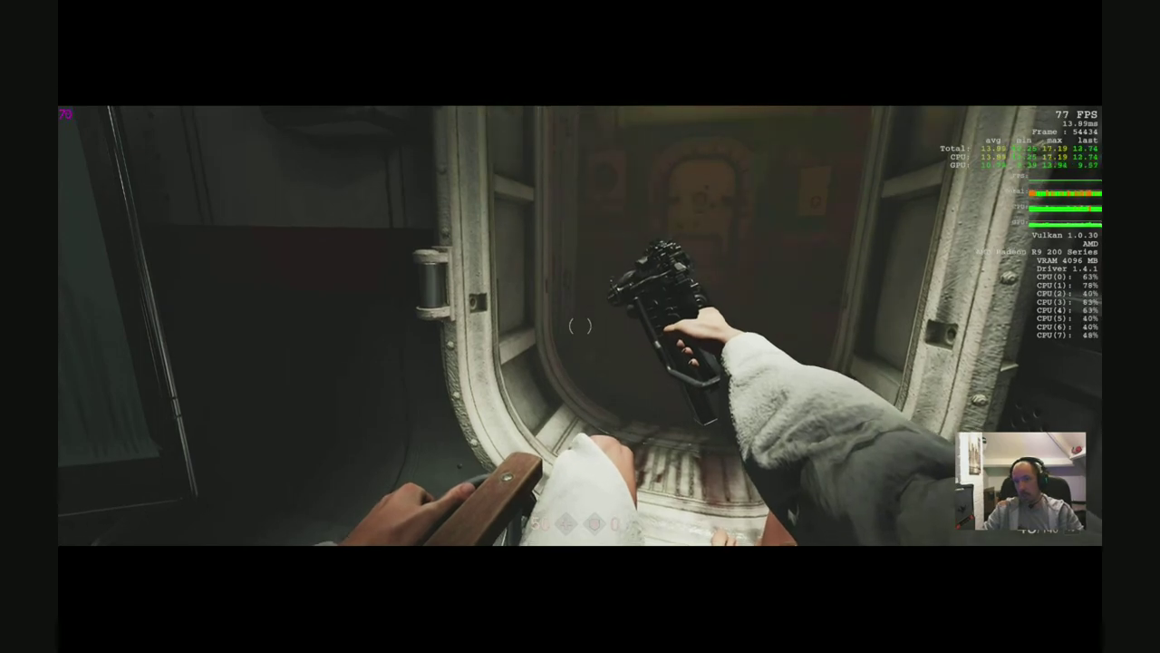
key("w")
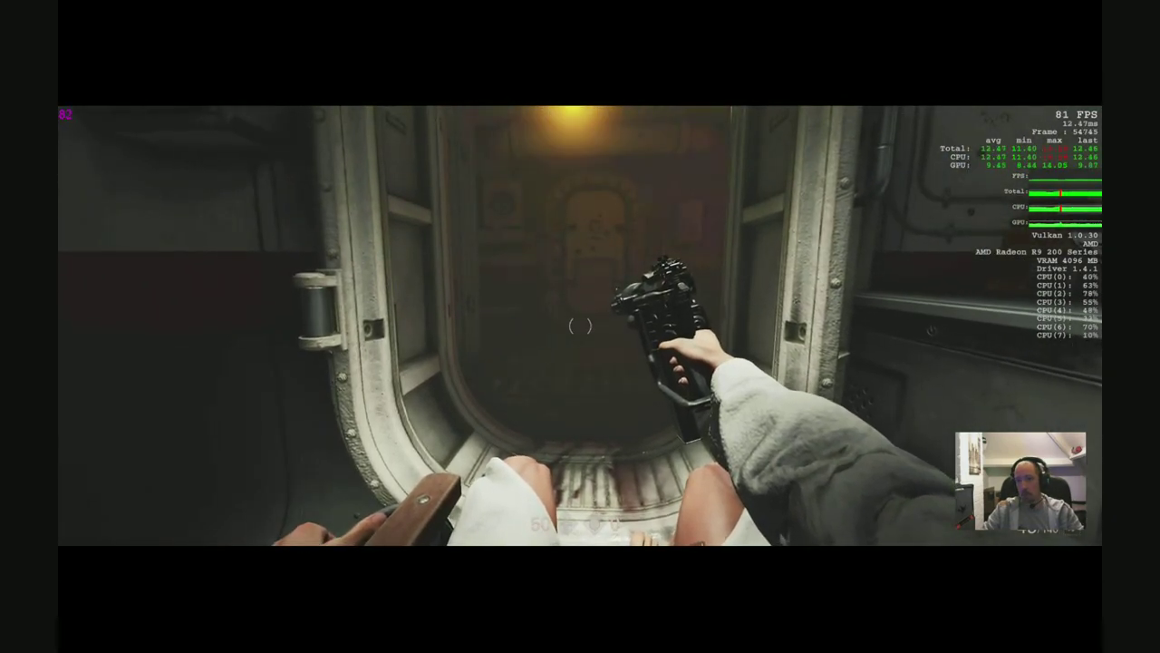
key("w")
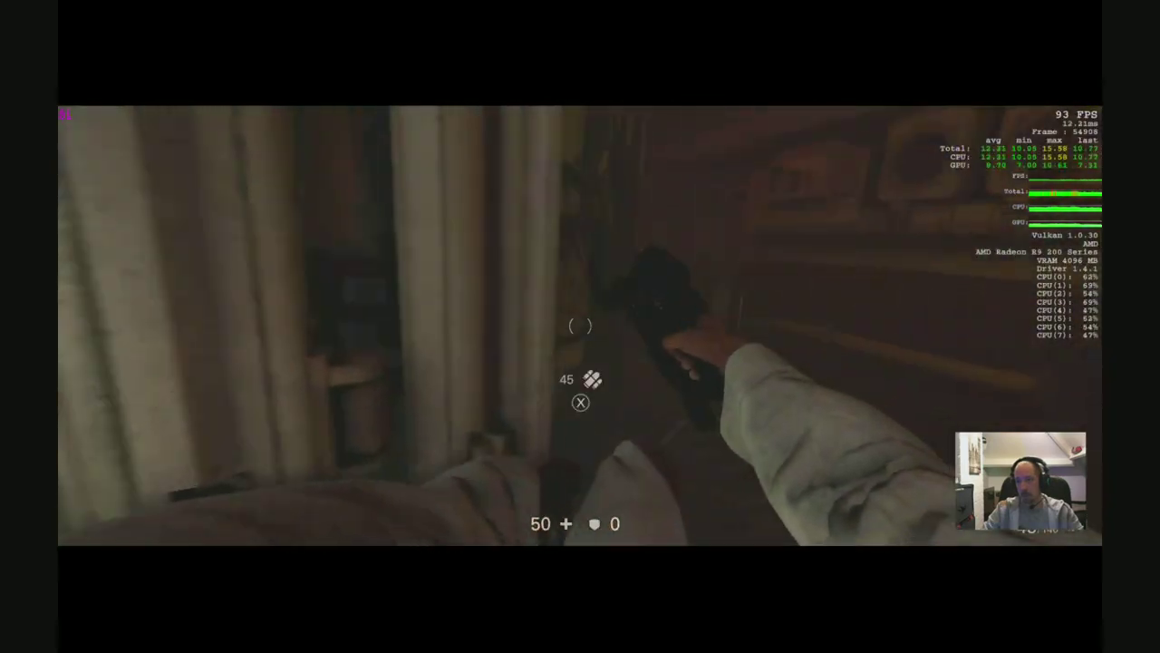
key("e")
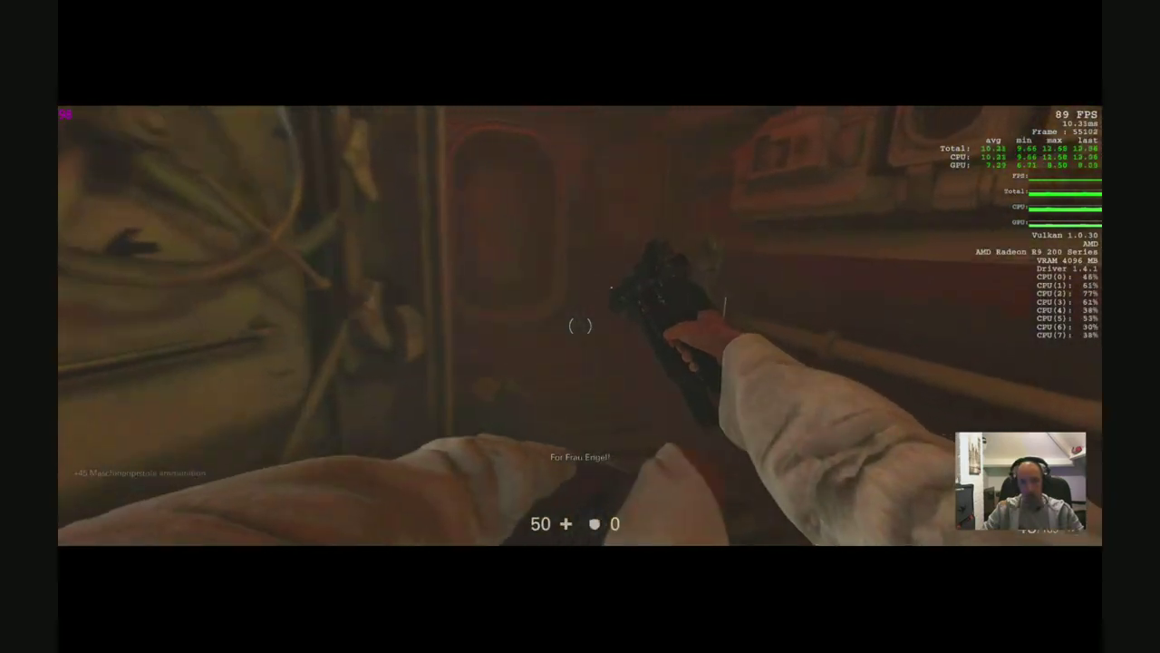
left_click(580, 326)
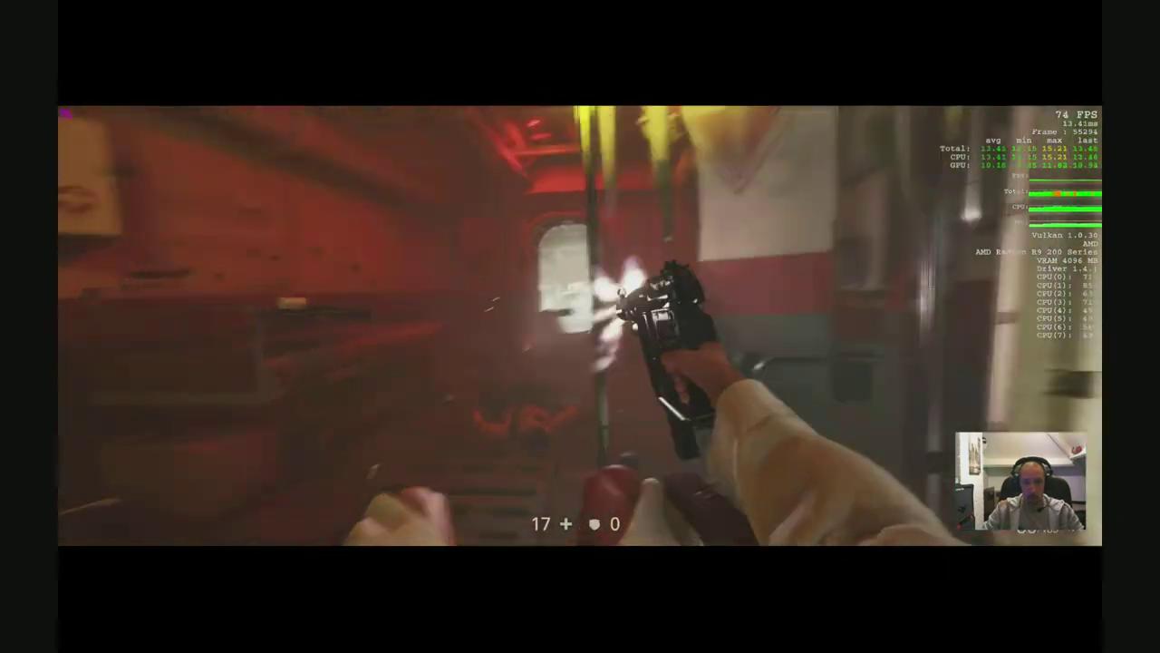
left_click(580, 326)
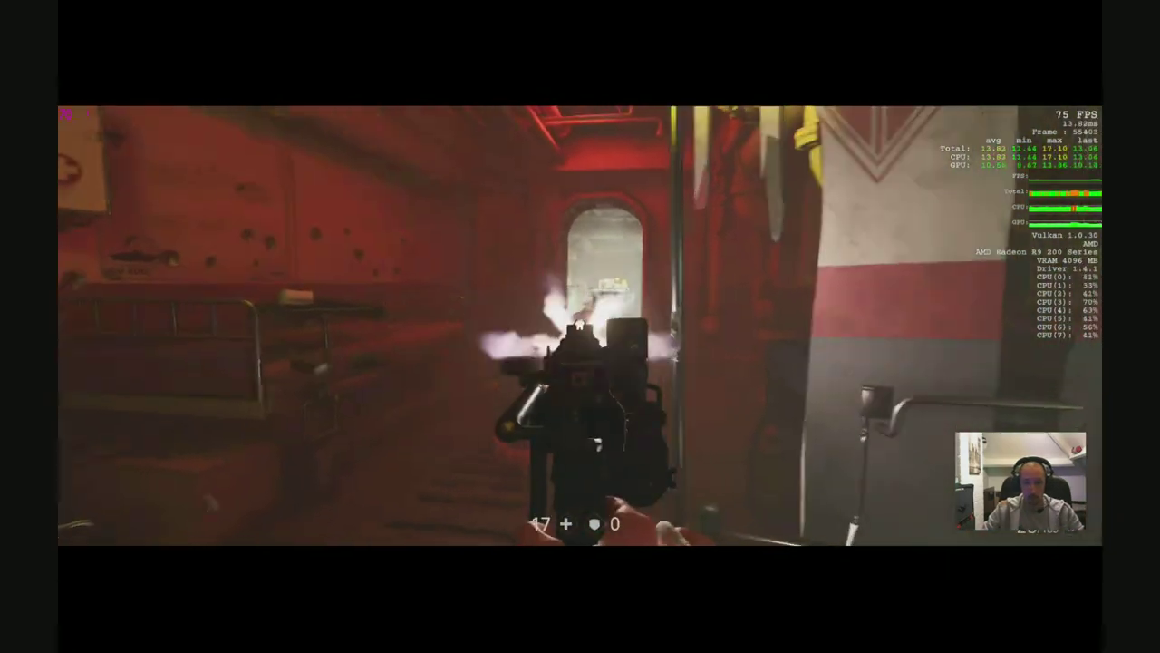
key("r")
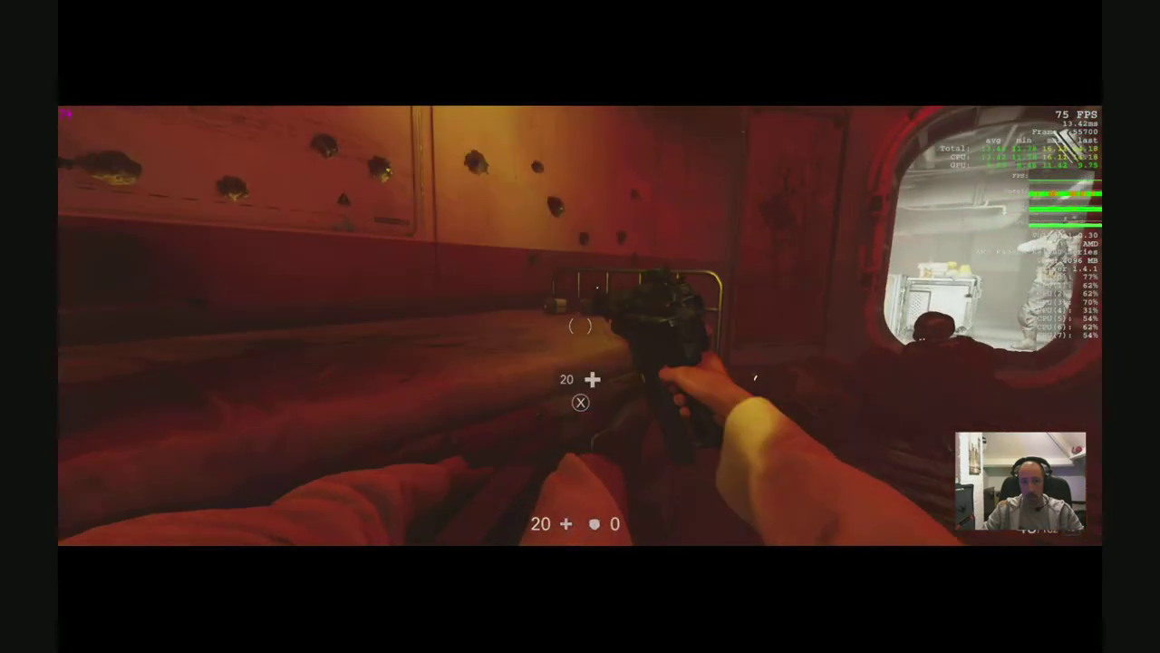
key("e")
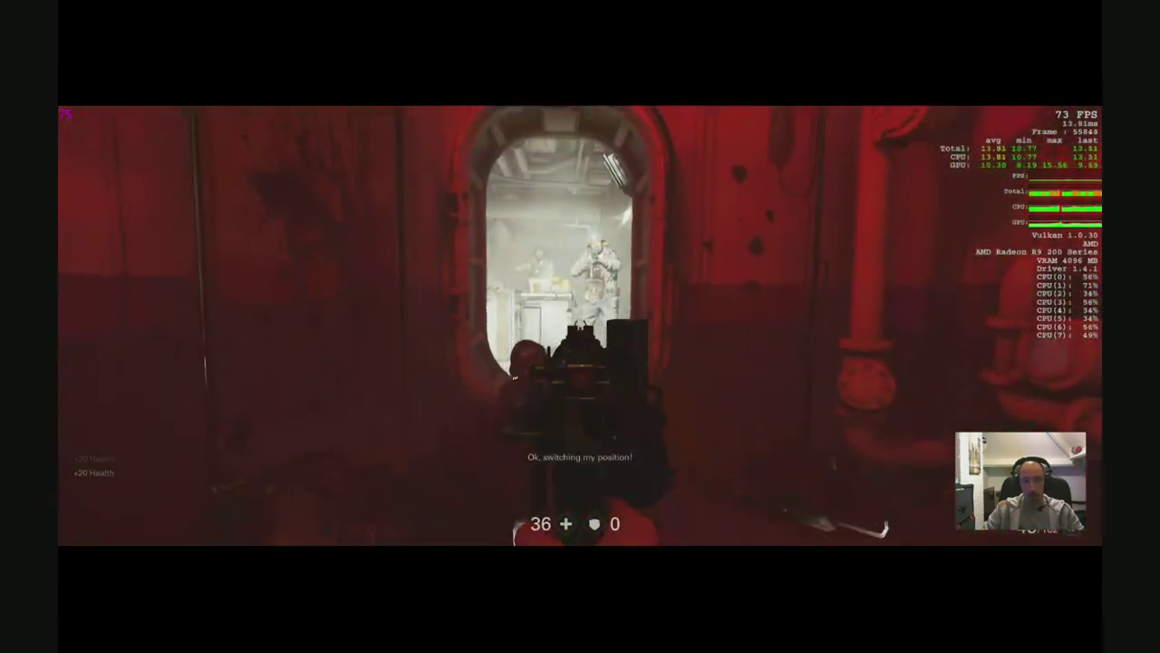
Shoot the enemies beyond the hatch and advance through it into the medical room.
left_click(580, 326)
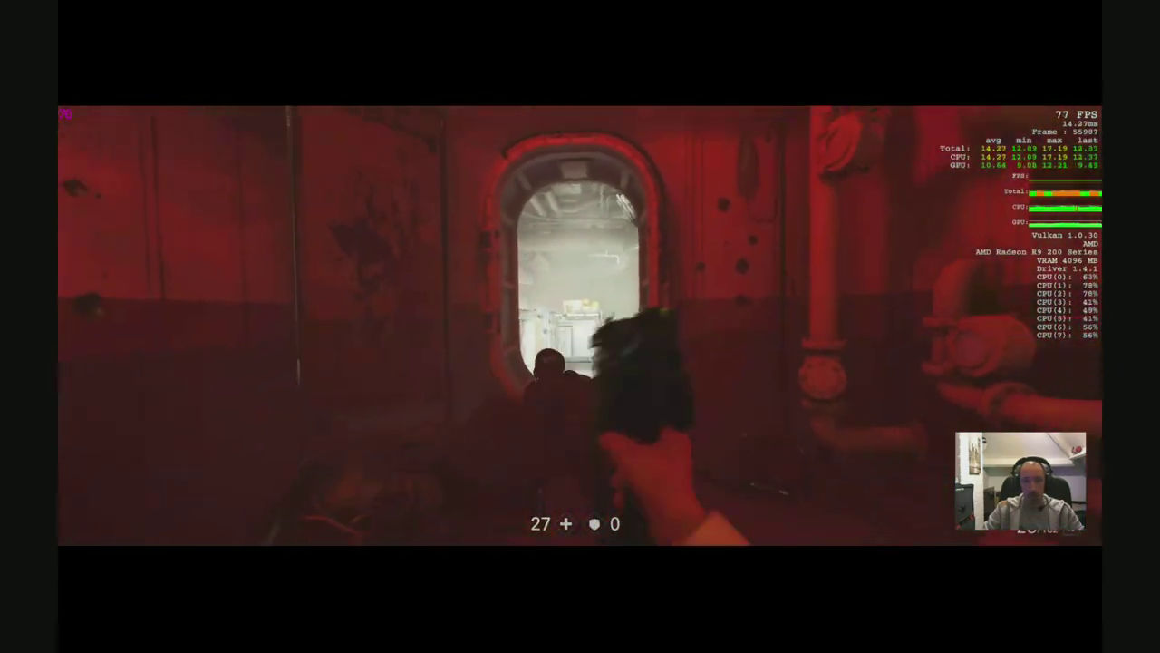
key("w")
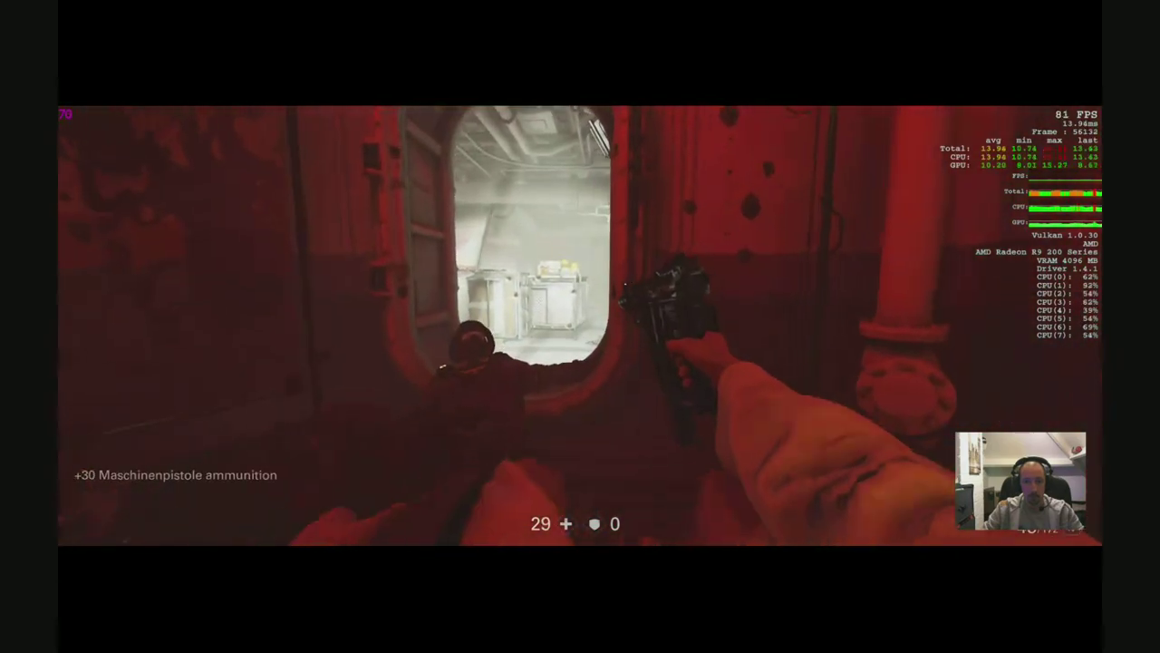
key("w")
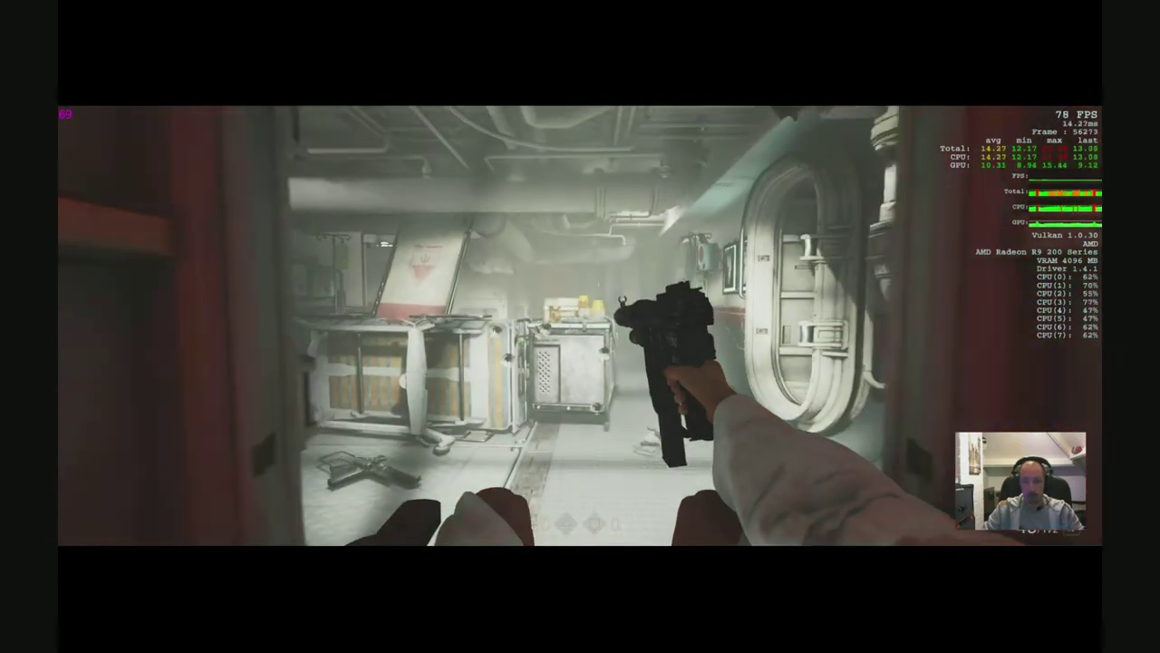
key("w")
left_click(580, 326)
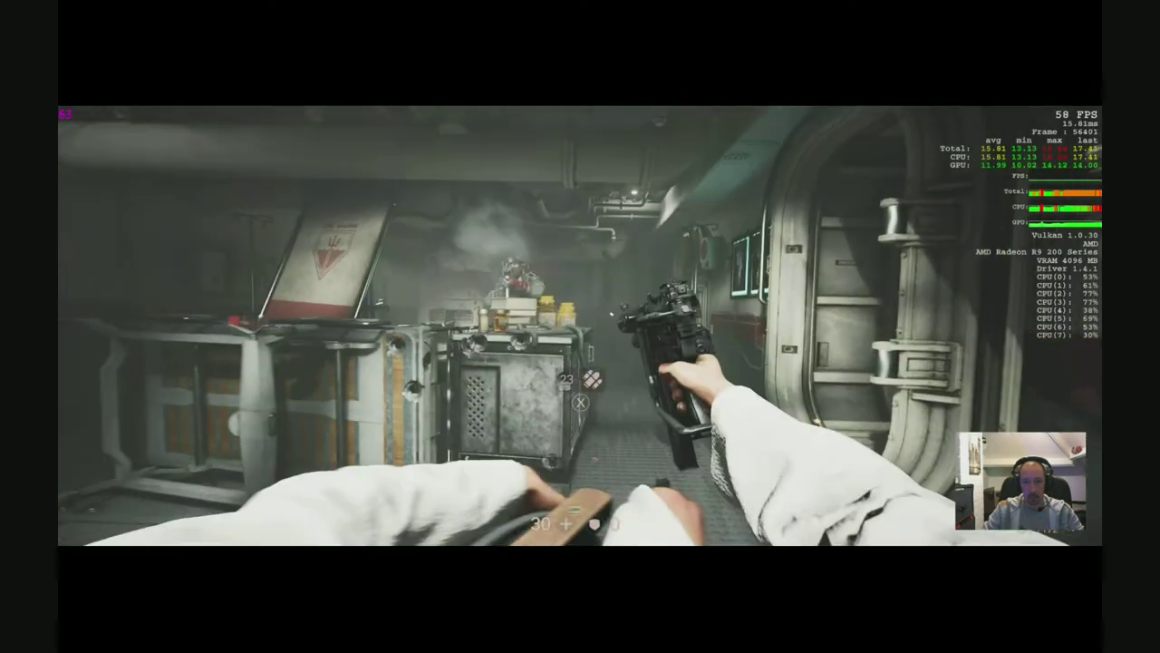
left_click(580, 326)
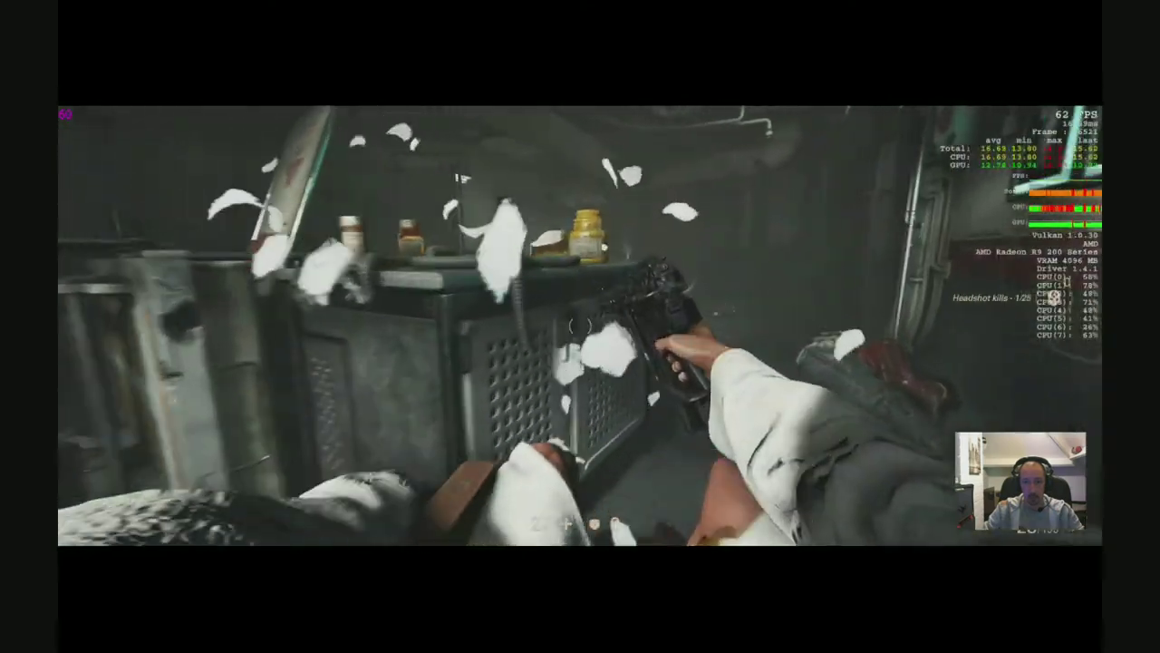
Move through the dark ward past the fallen soldiers, collecting armor and ammunition.
key("w")
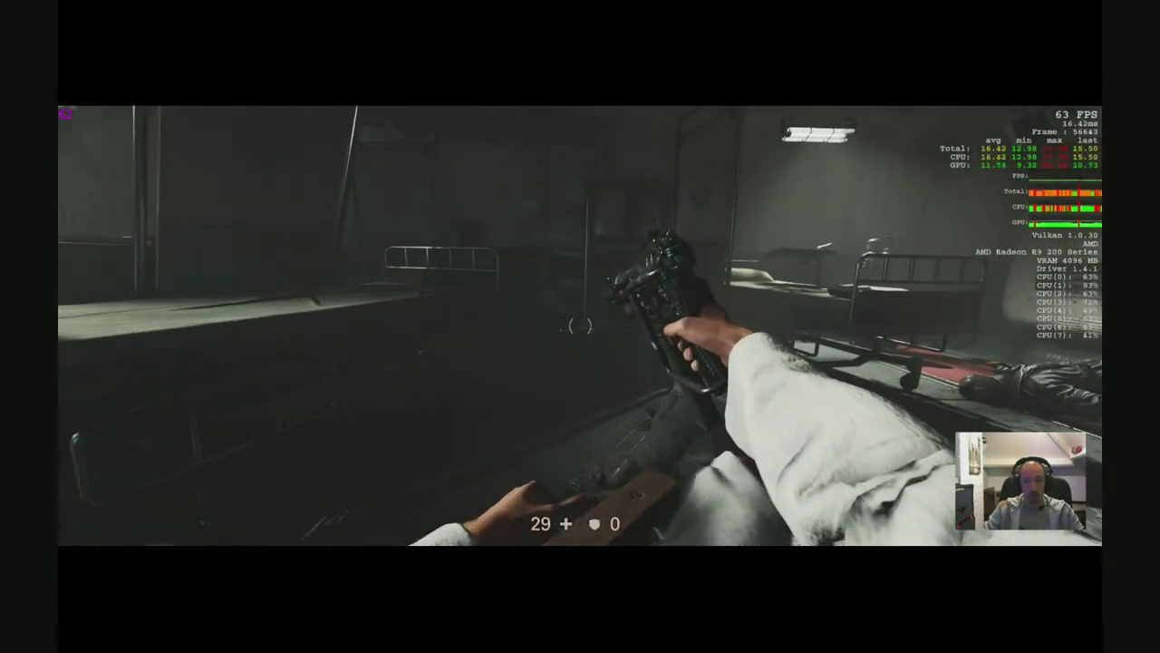
key("w")
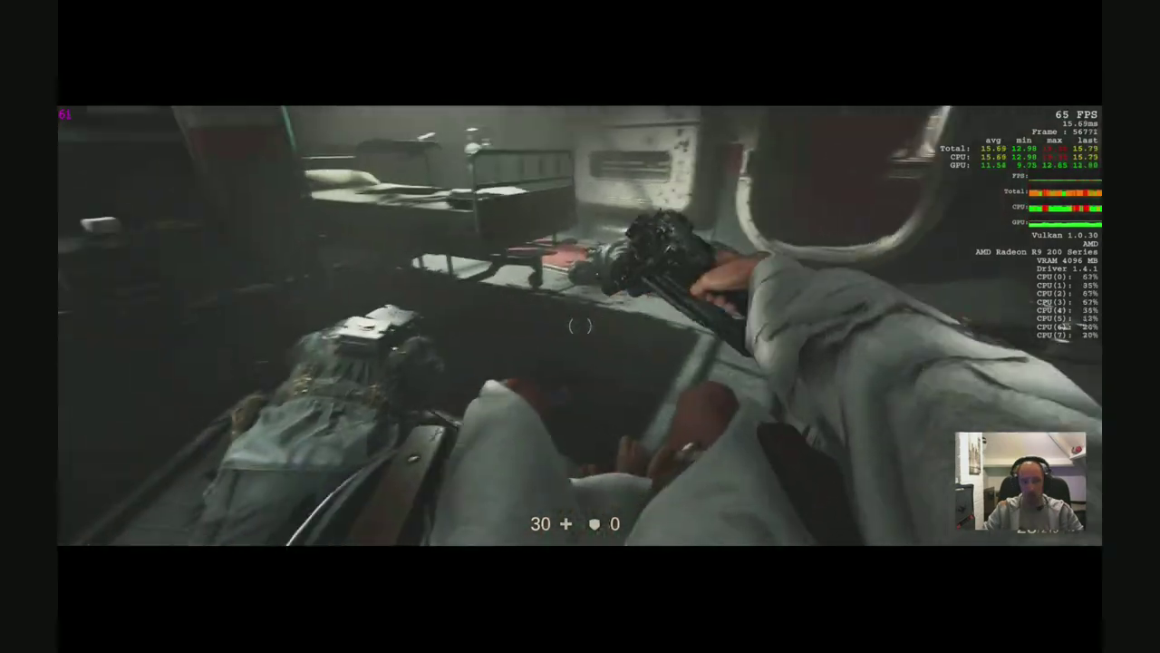
key("w")
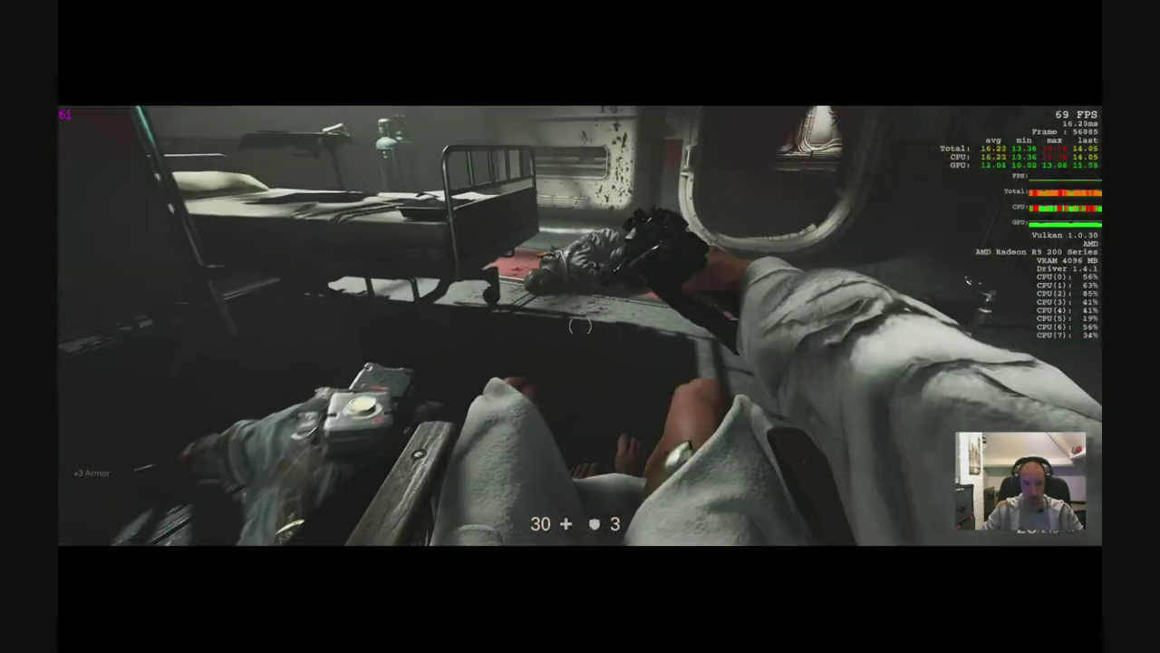
key("w")
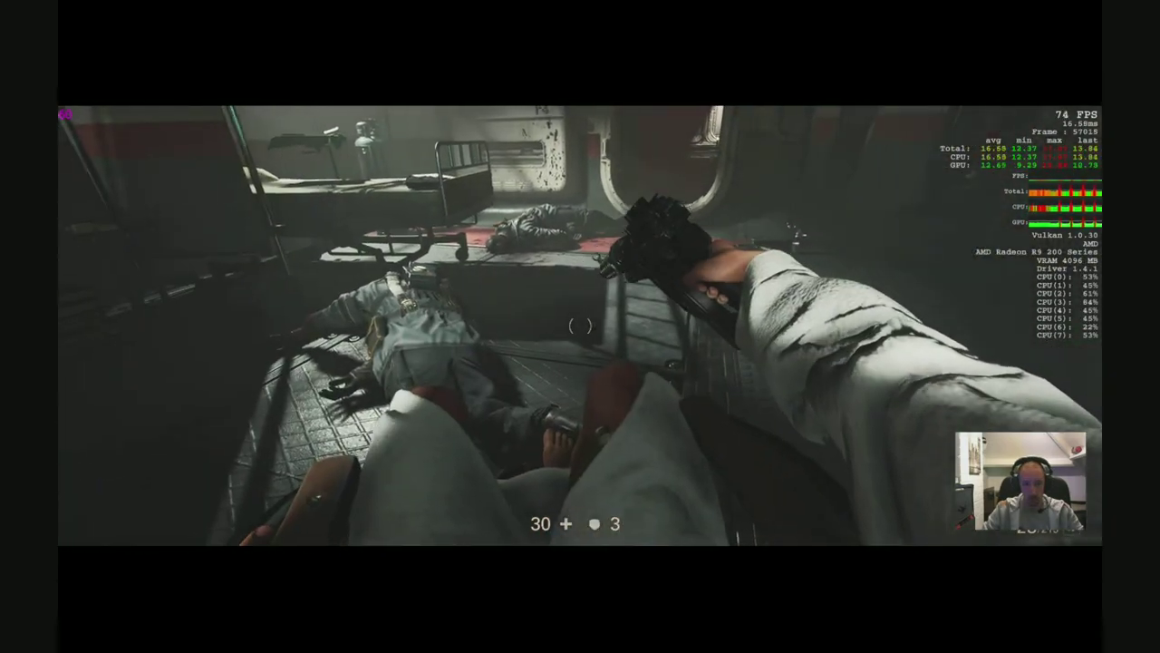
key("w")
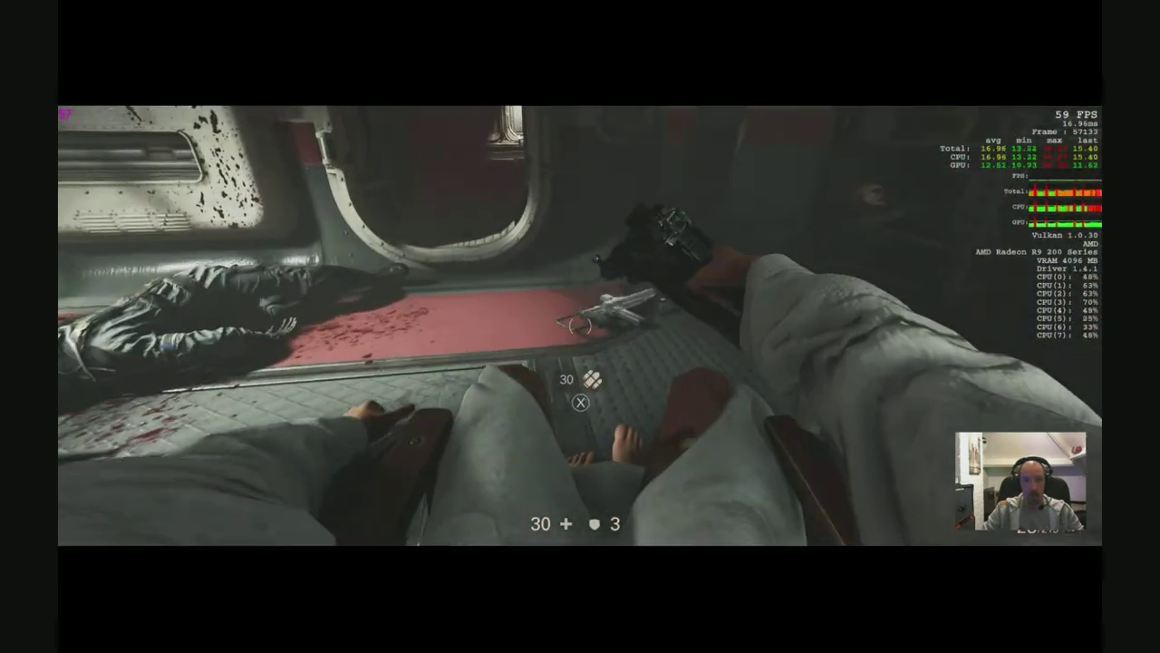
key("e")
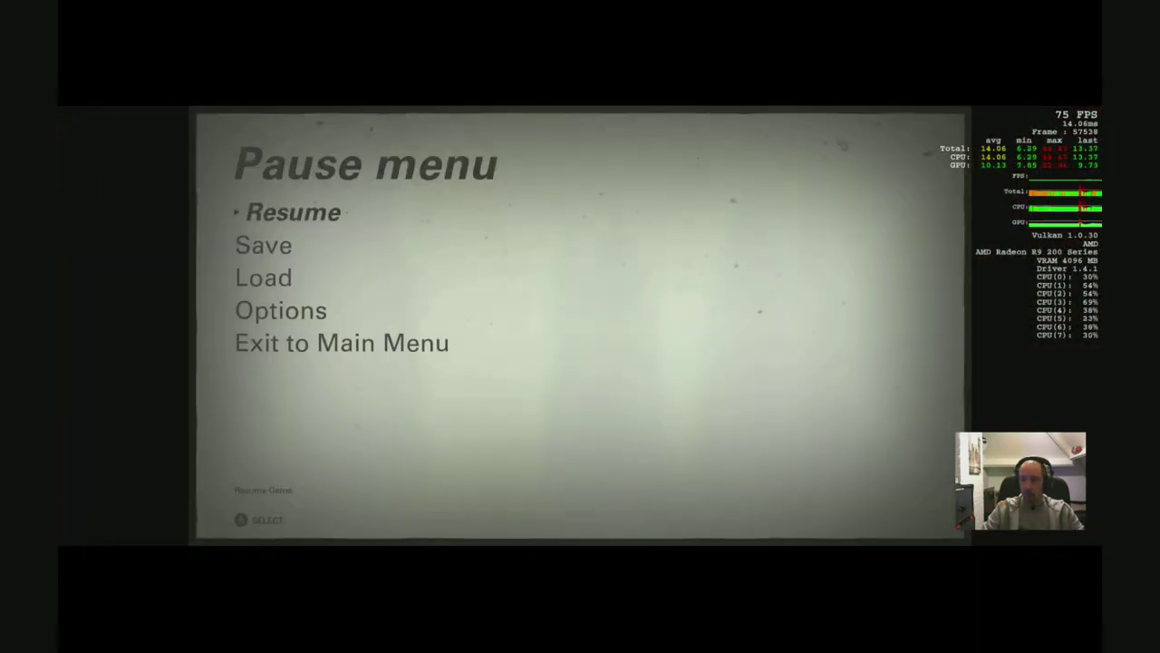
Open the advanced video settings from the paused game.
key("Down")
key("Down")
key("Down")
key("Return")
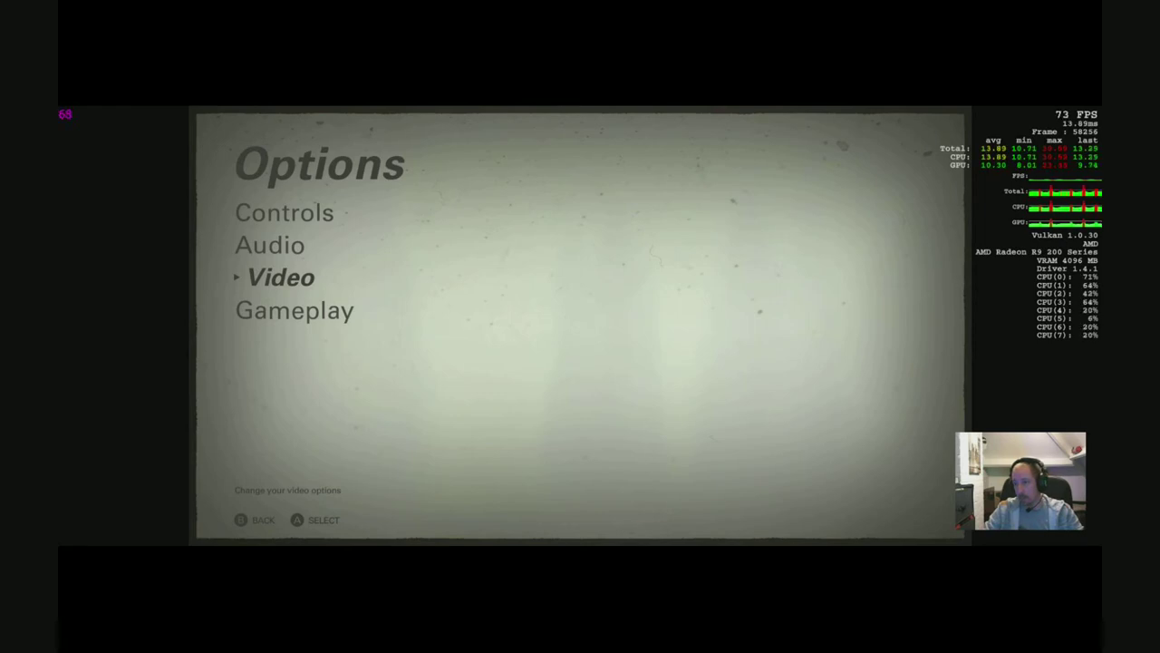
key("Return")
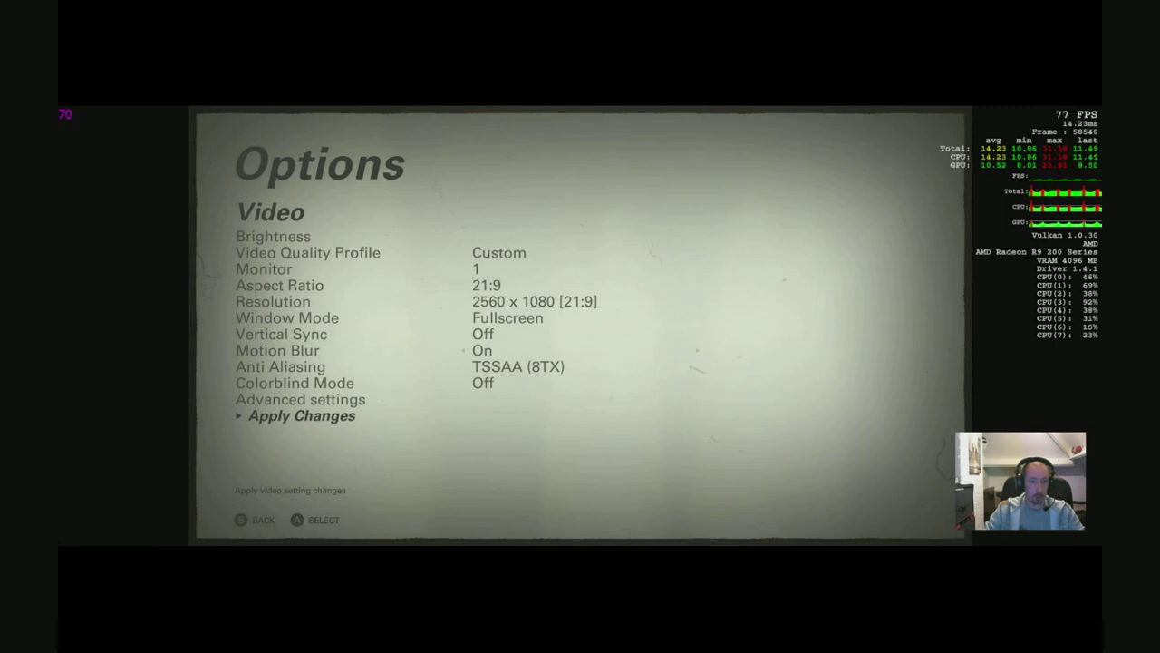
key("Up")
key("Return")
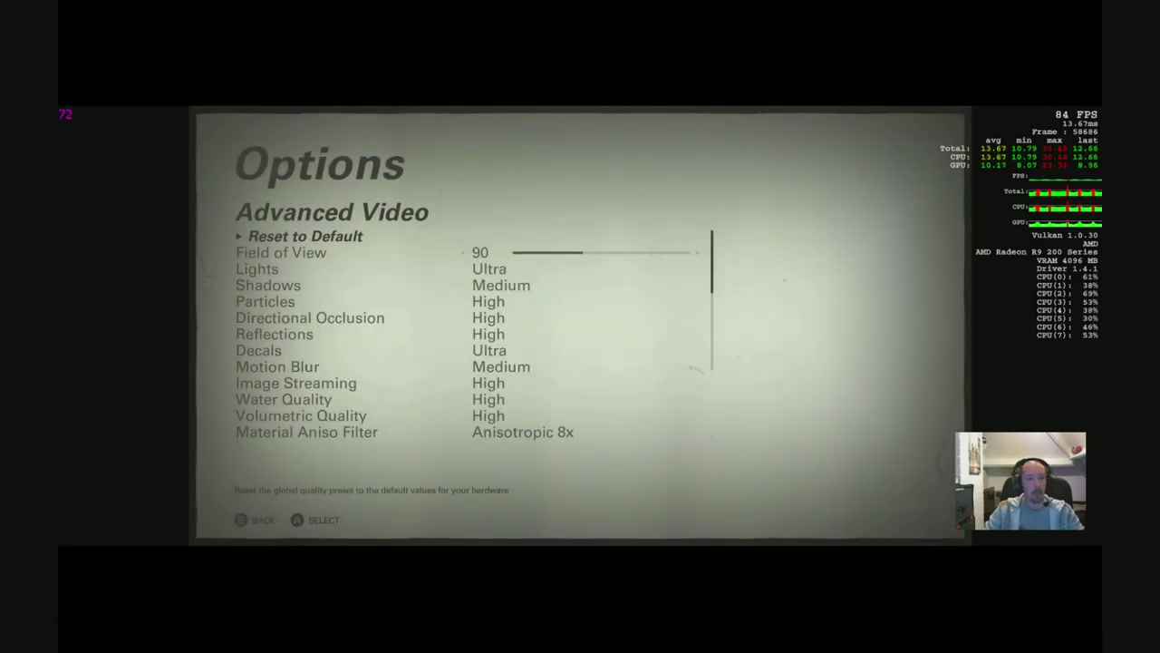
Set the Shadows quality to Über.
key("Down")
key("Down")
key("Down")
key("Return")
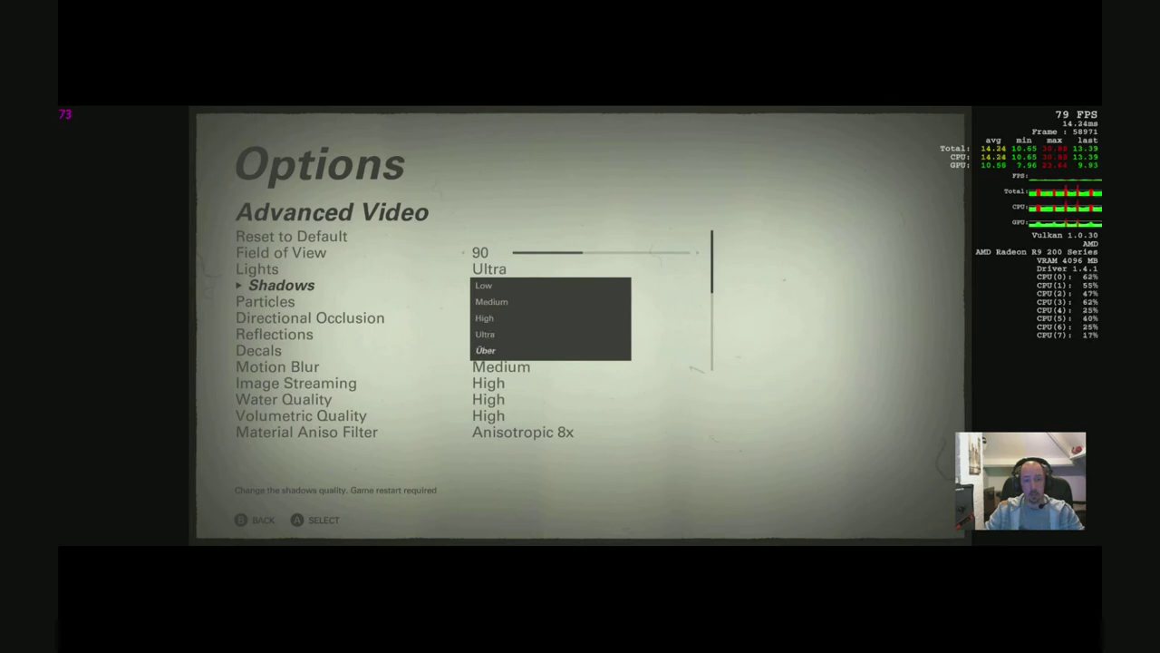
key("Return")
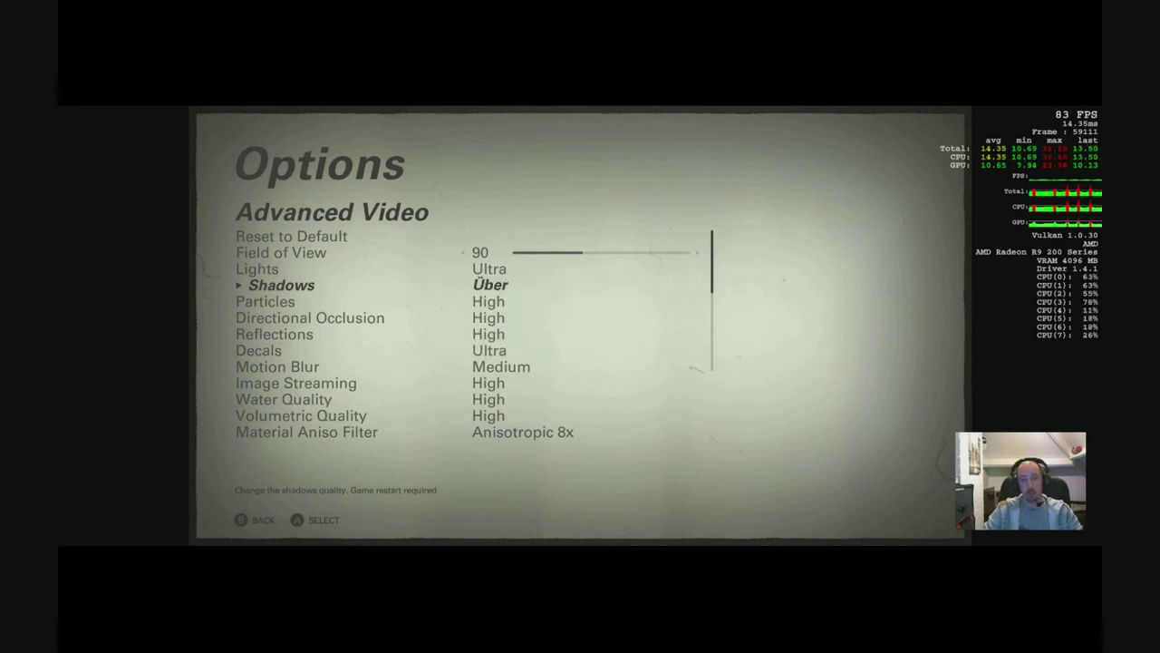
Review the advanced settings from Particles to Volumetric Quality, checking the volumetric choices and keeping High.
key("Down")
key("Down")
key("Down")
key("Down")
key("Down")
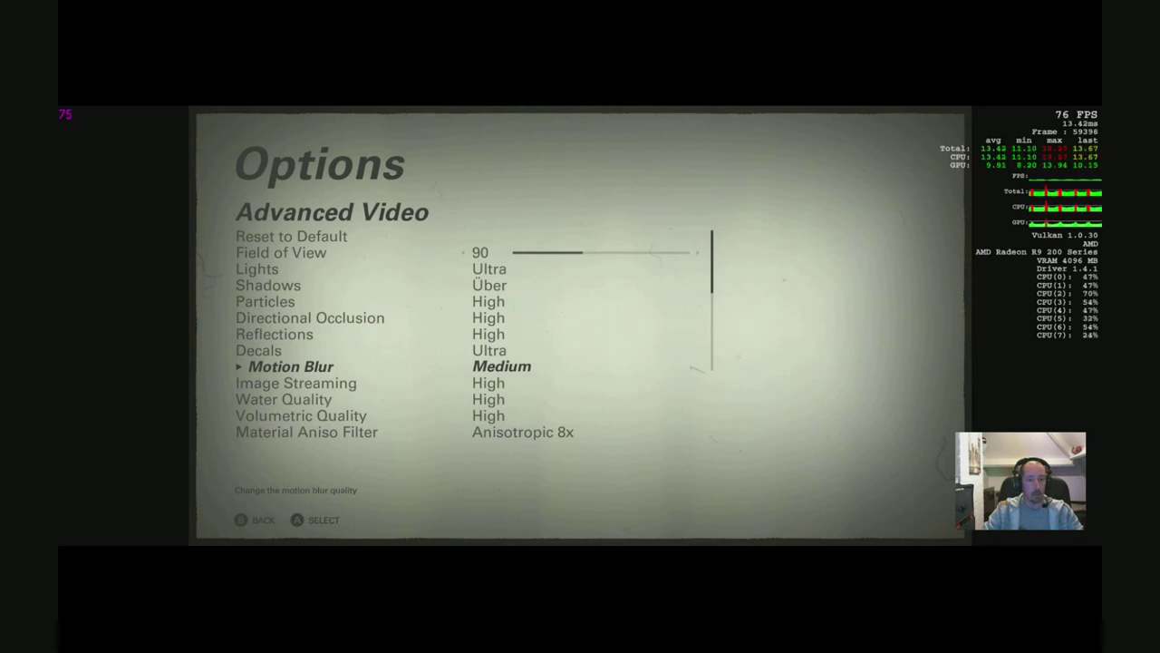
key("Down")
key("Down")
key("Down")
key("Return")
key("Return")
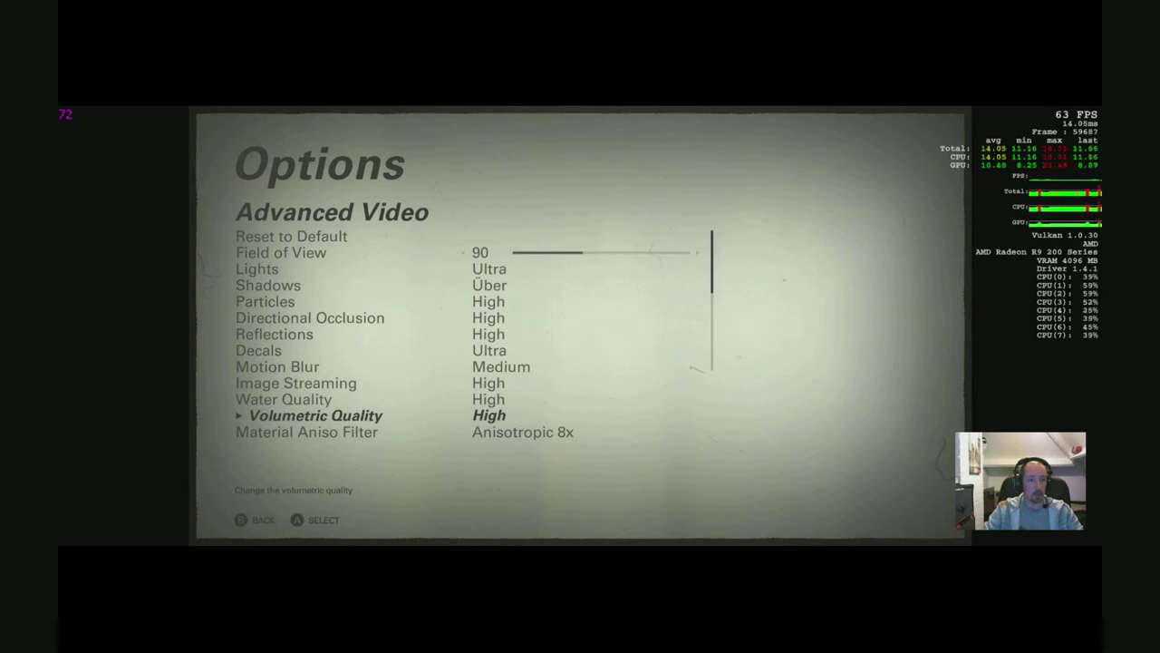
Set the Particles quality to Ultra.
key("Up")
key("Up")
key("Up")
key("Up")
key("Up")
key("Up")
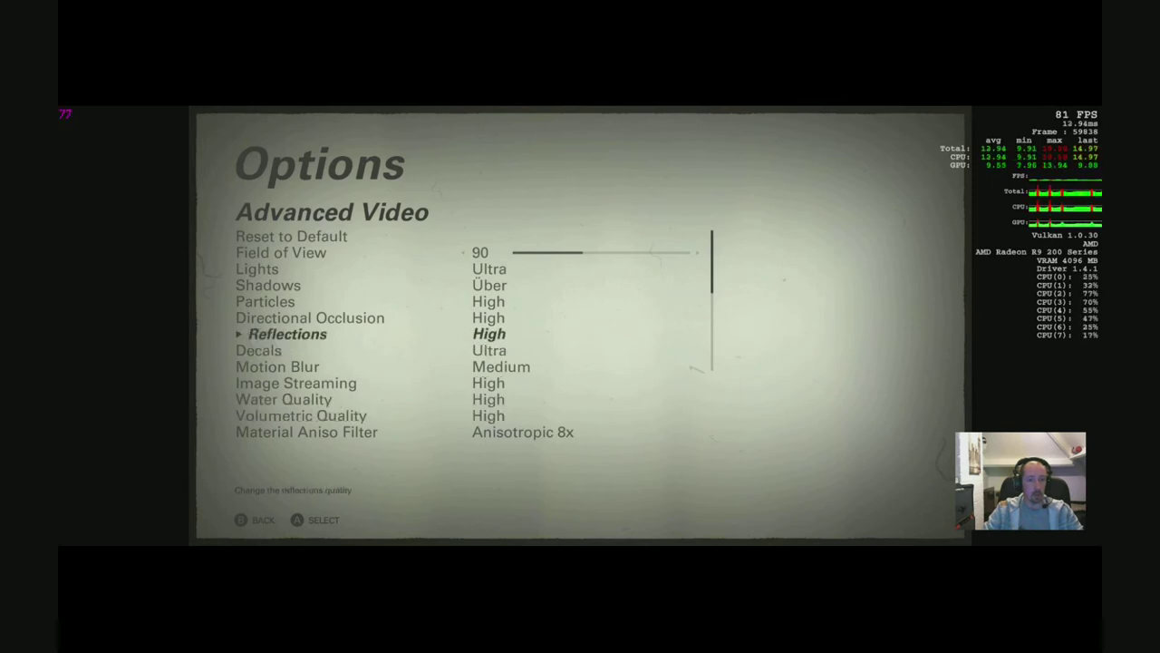
key("Up")
key("Return")
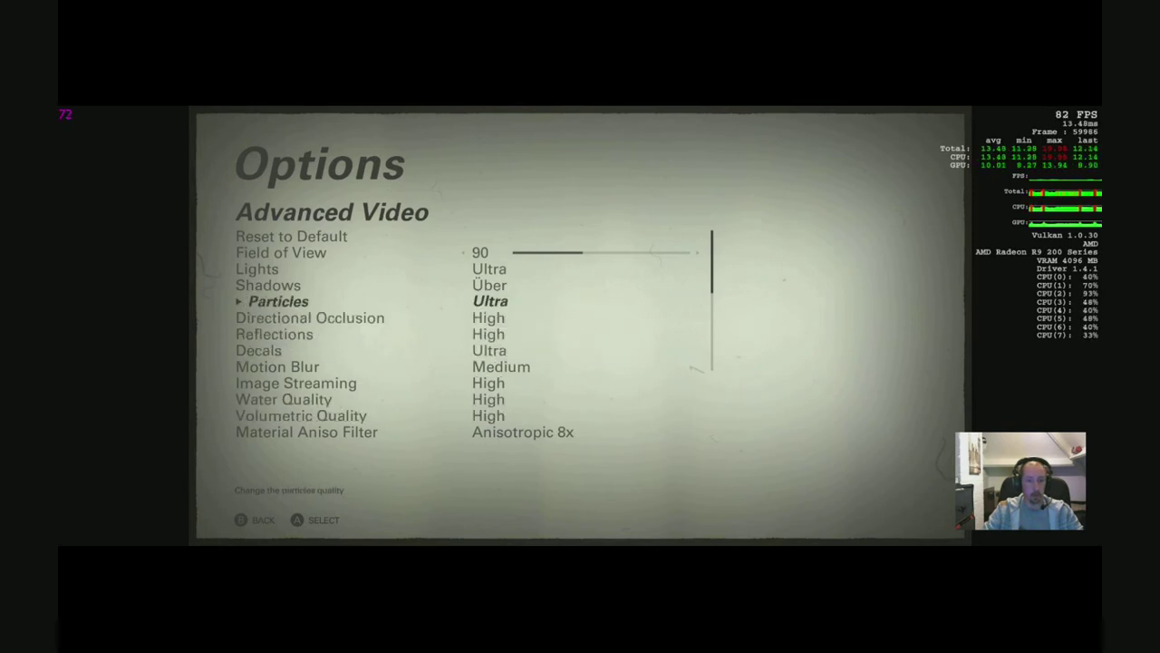
Review the remaining advanced video settings, from the anisotropic filters through Chromatic Aberration to Show Performance Metrics.
key("Down")
key("Down")
key("Down")
key("Down")
key("Down")
key("Down")
key("Down")
key("Down")
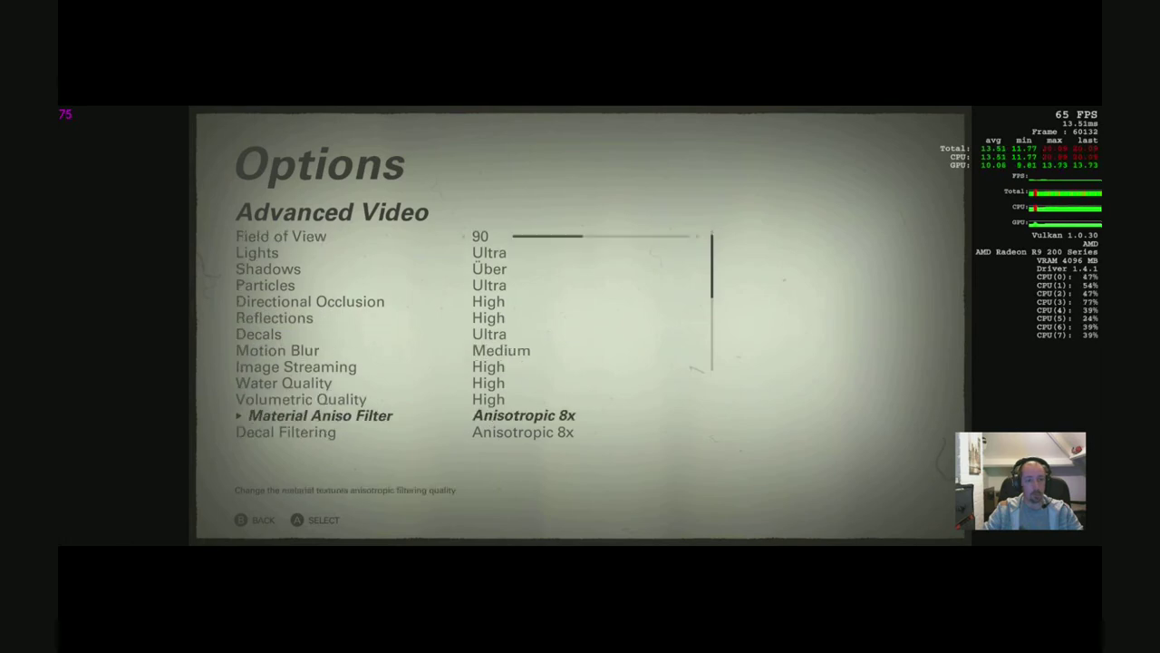
key("Down")
key("Down")
key("Down")
key("Down")
key("Down")
key("Down")
key("Down")
key("Down")
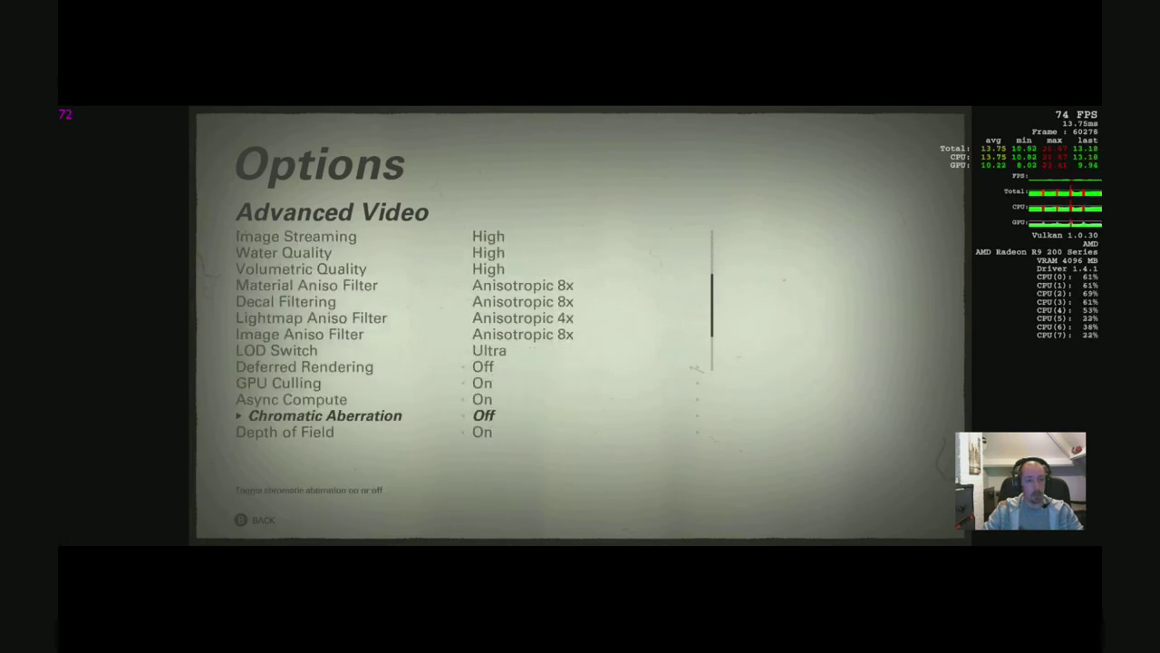
key("Down")
key("Down")
key("Down")
key("Down")
key("Down")
key("Down")
key("Down")
key("Down")
key("Down")
key("Down")
key("Down")
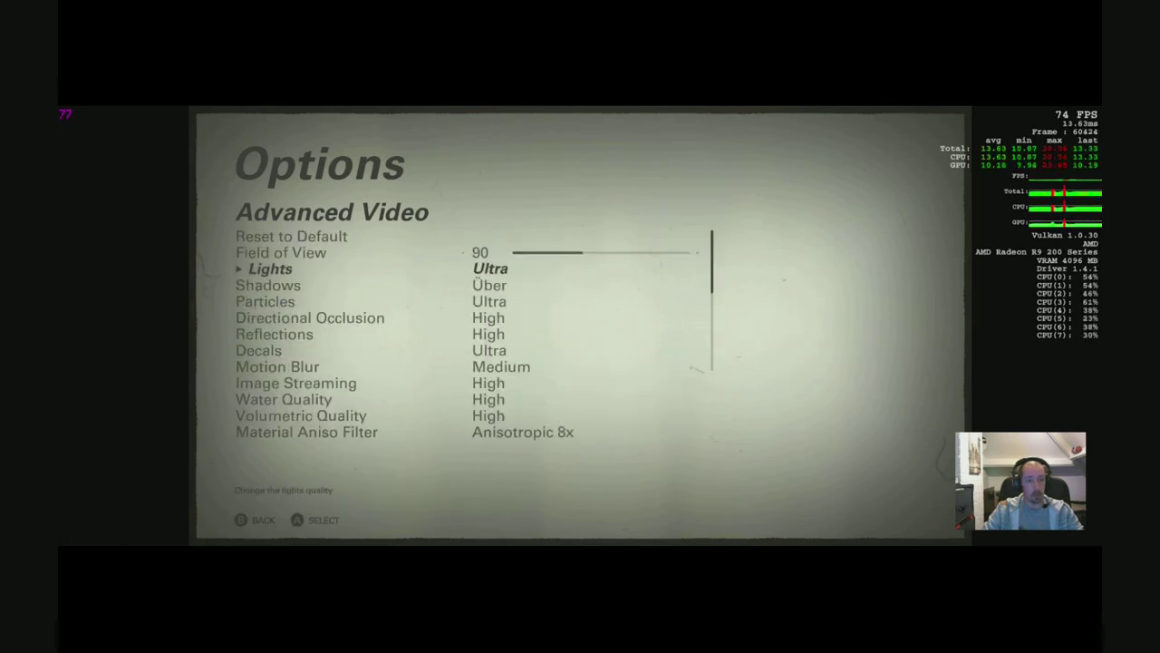
key("Up")
key("Up")
key("Up")
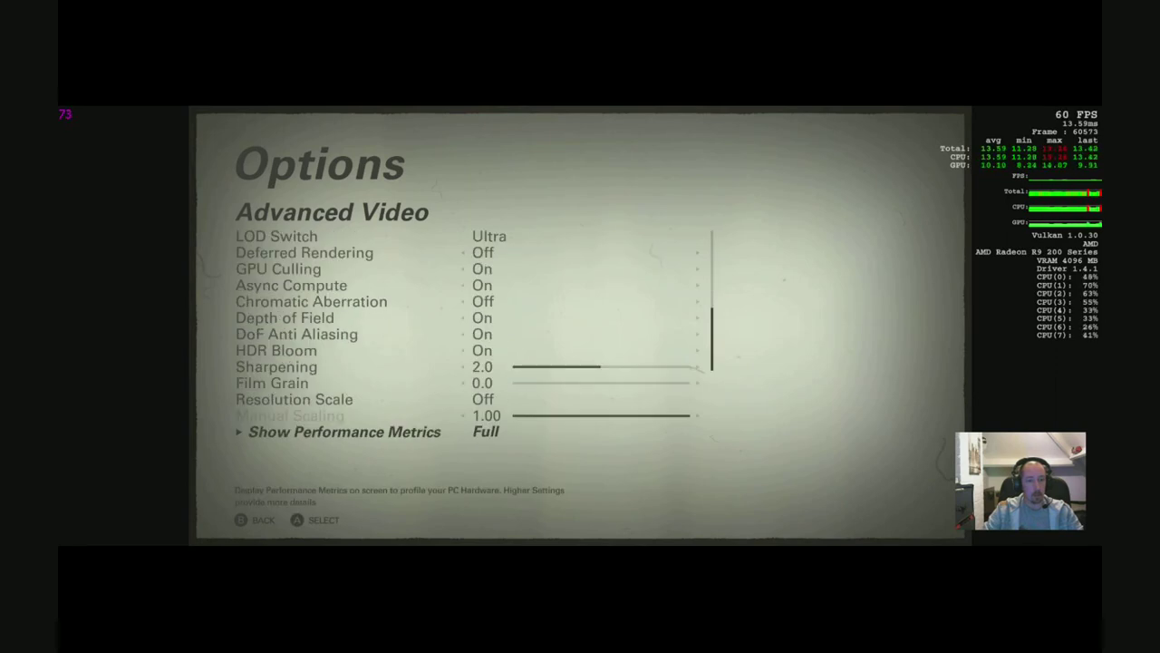
Apply the video changes, accept the restart notice and return to the game to check performance near the hatch.
key("Escape")
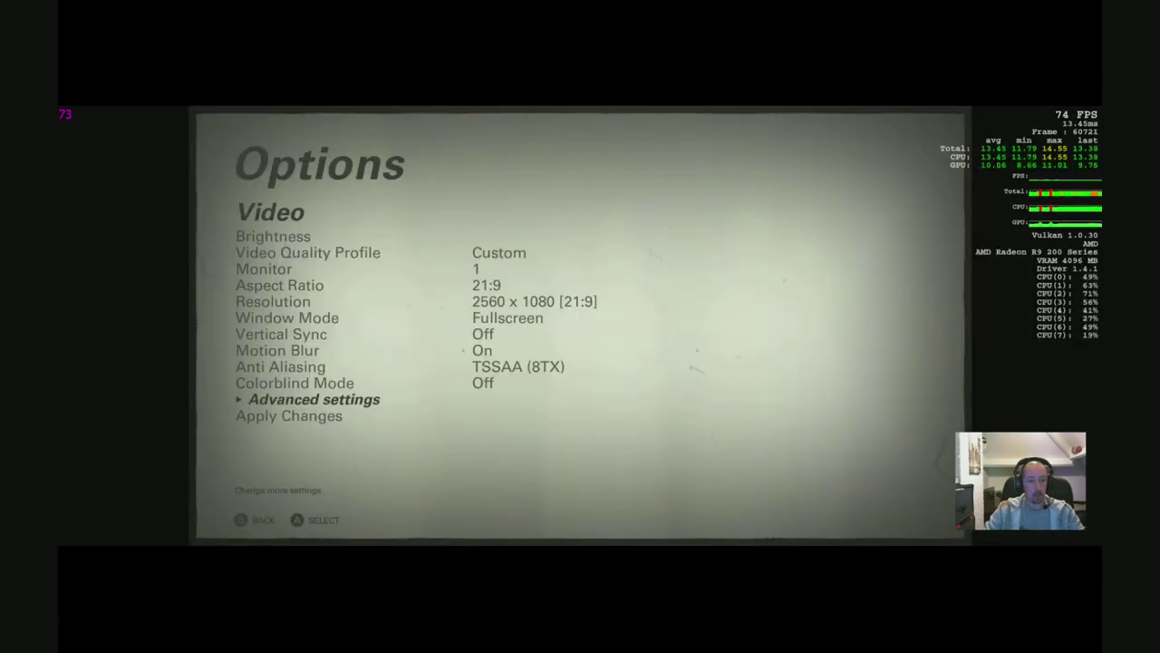
key("Down")
key("Return")
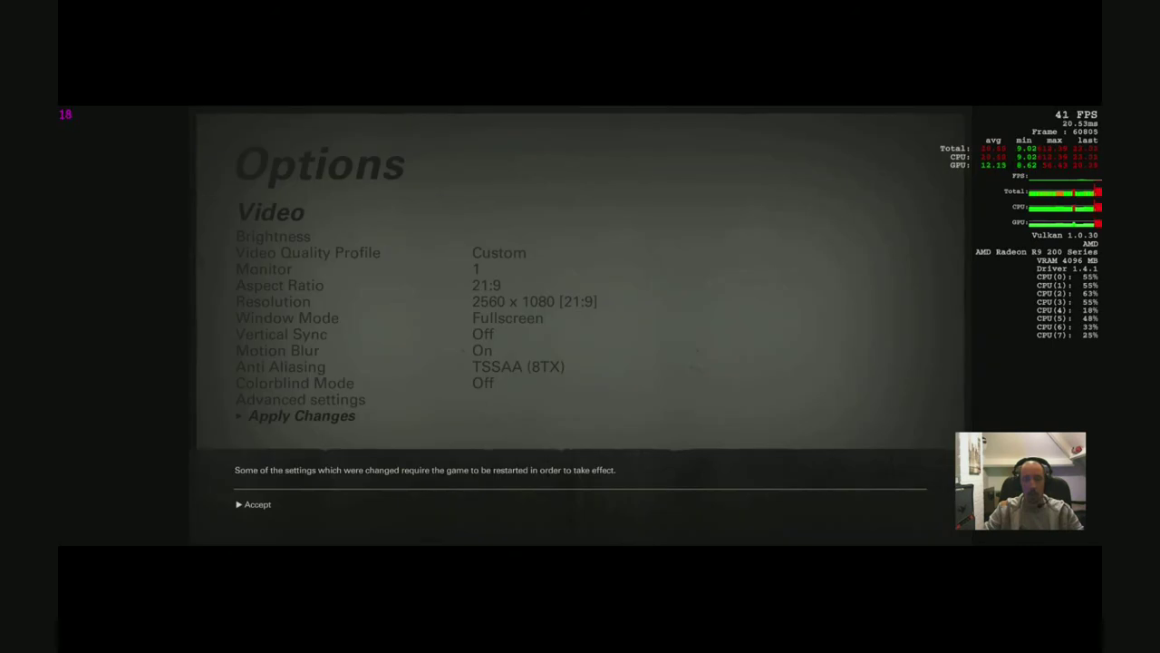
key("Return")
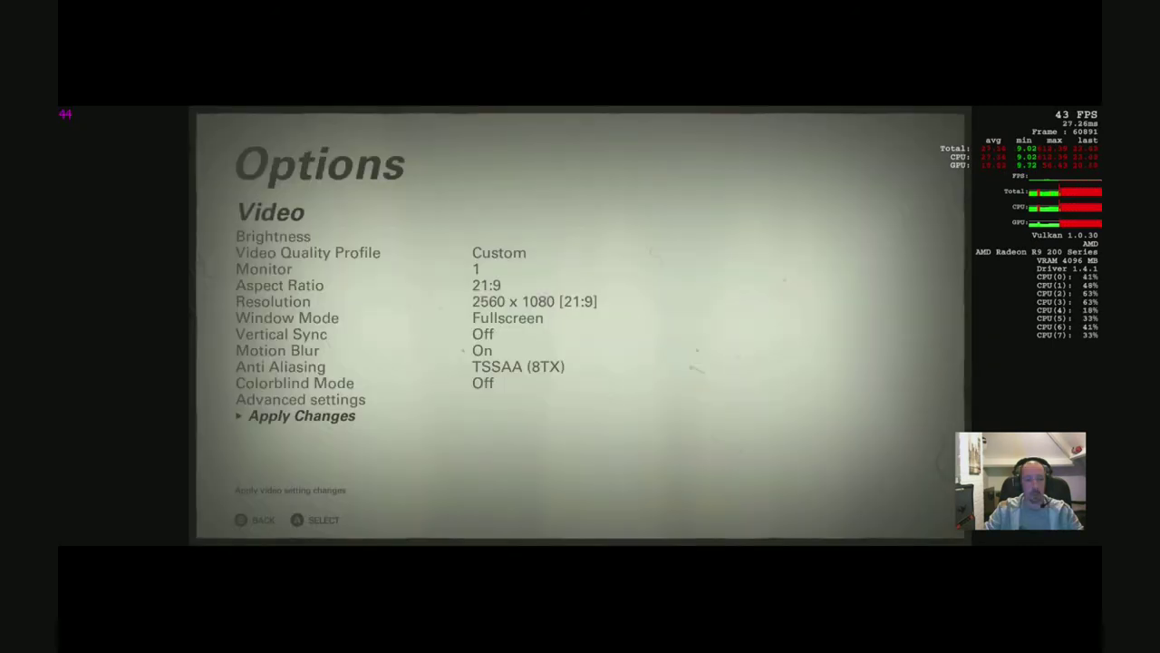
key("Escape")
key("Escape")
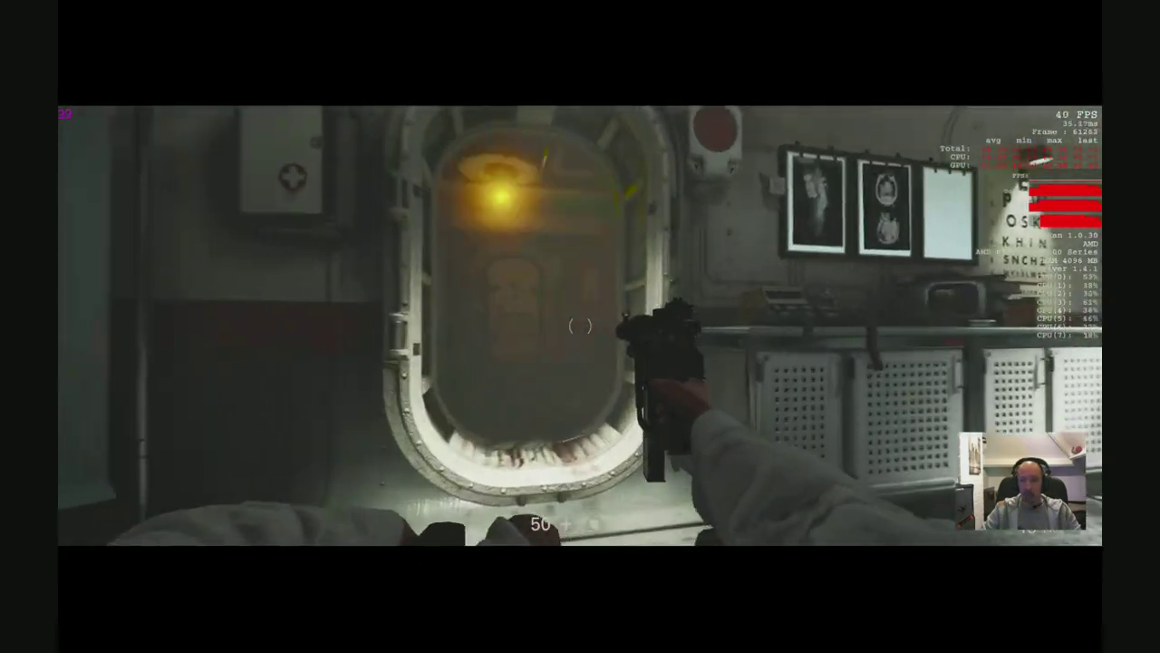
key("w")
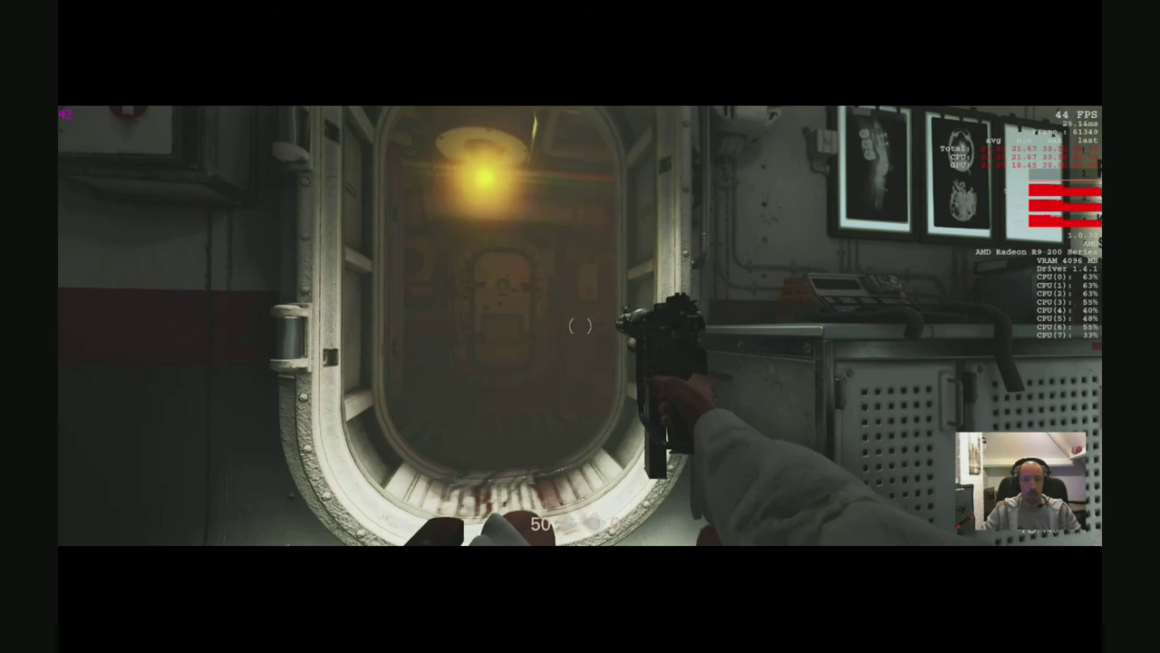
Pause the game and set the Shadows quality in the advanced video settings to Ultra.
key("Escape")
key("Down")
key("Down")
key("Down")
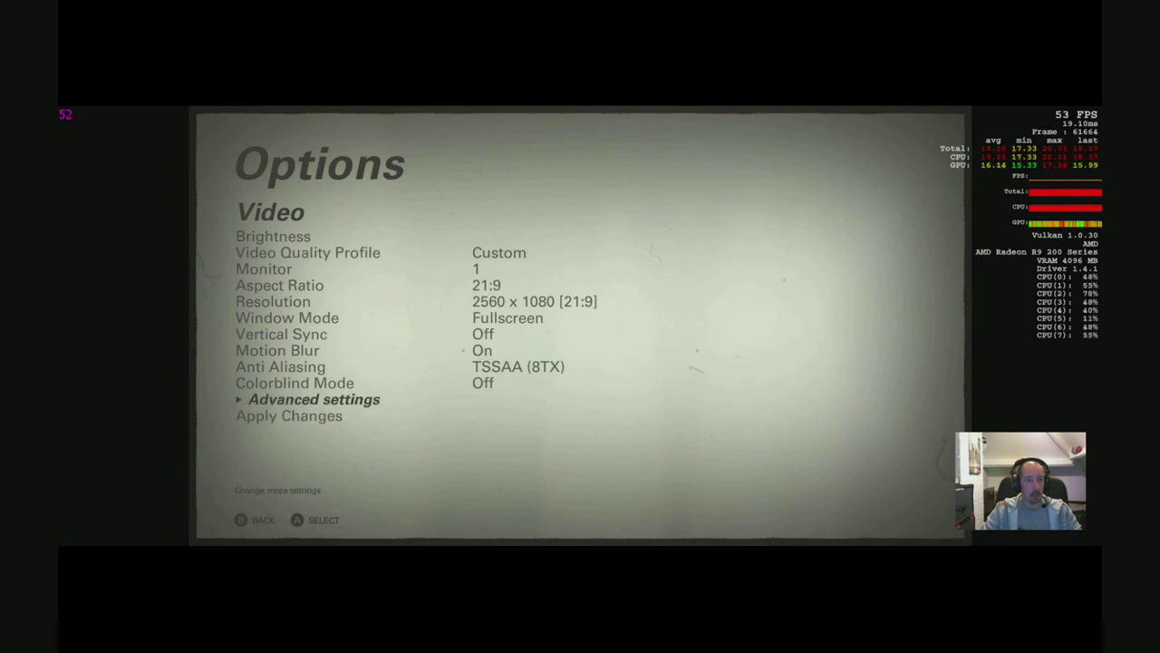
key("Return")
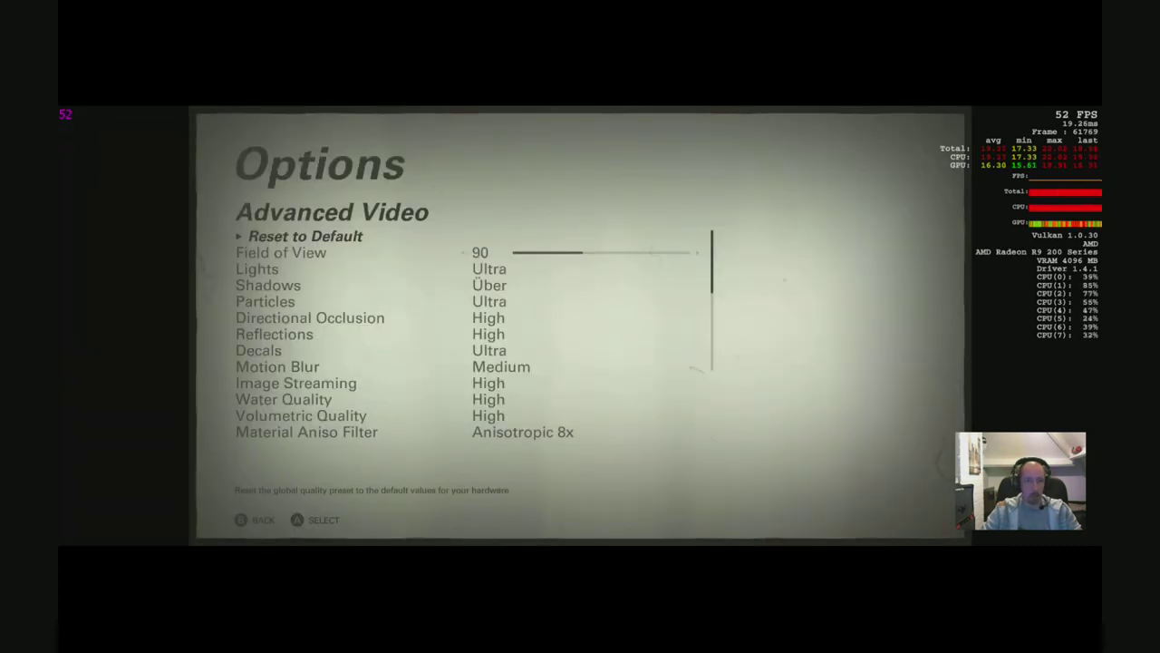
key("Down")
key("Down")
key("Down")
key("Return")
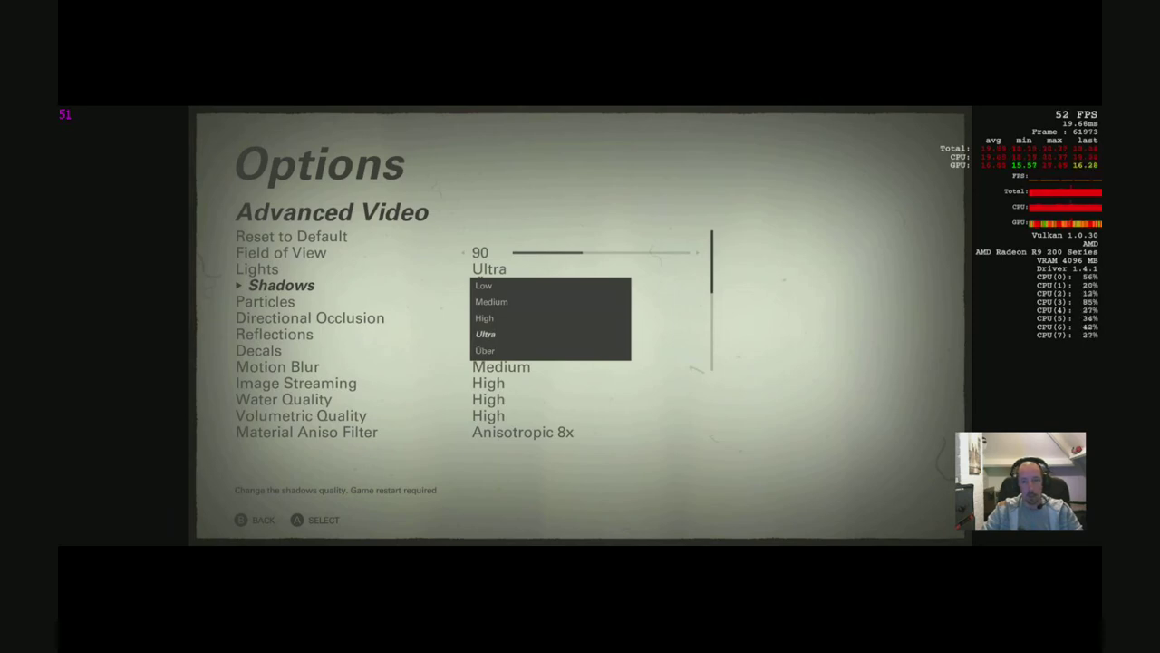
key("Return")
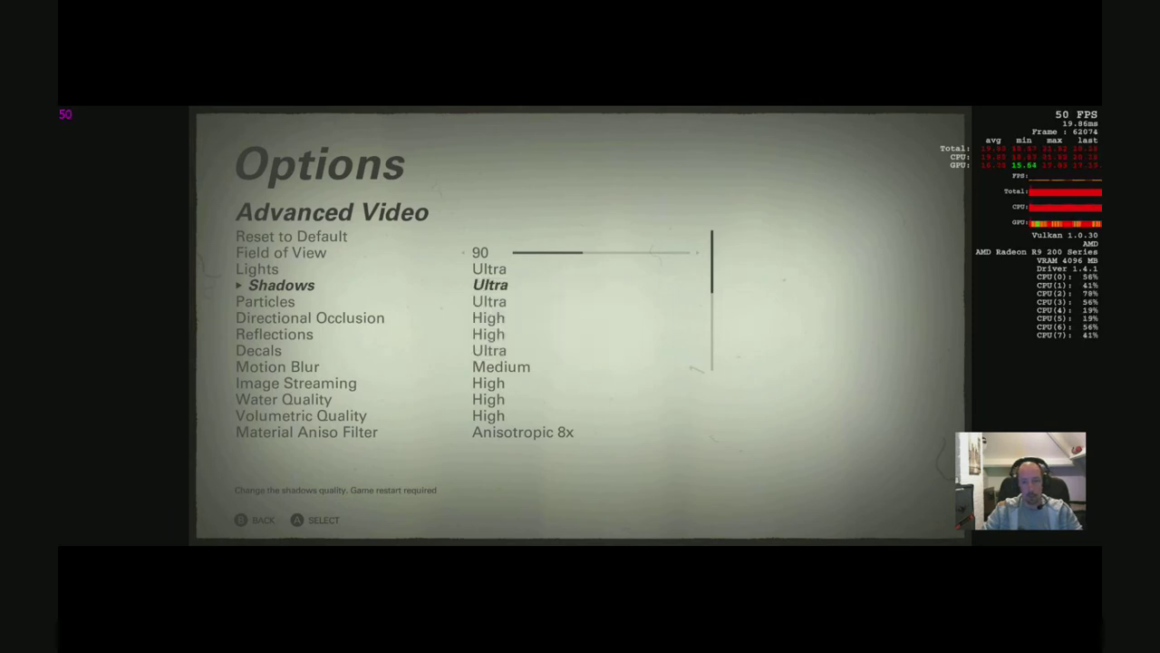
Leave the advanced settings, apply the video changes and accept the restart notice.
key("Escape")
key("Down")
key("Return")
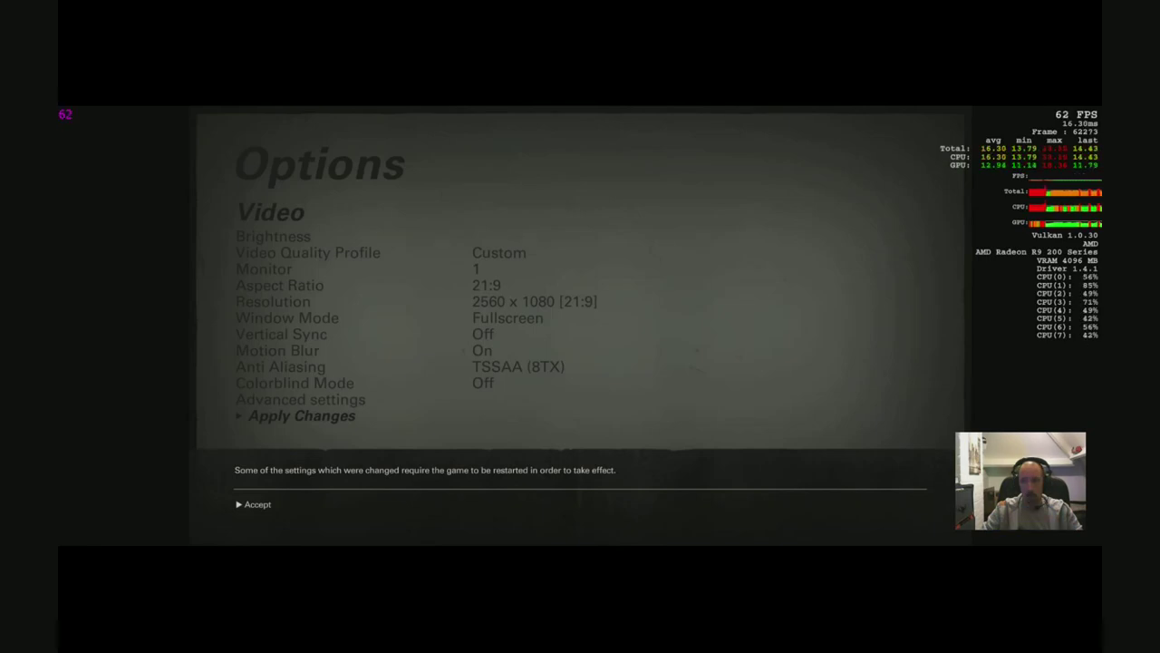
key("Return")
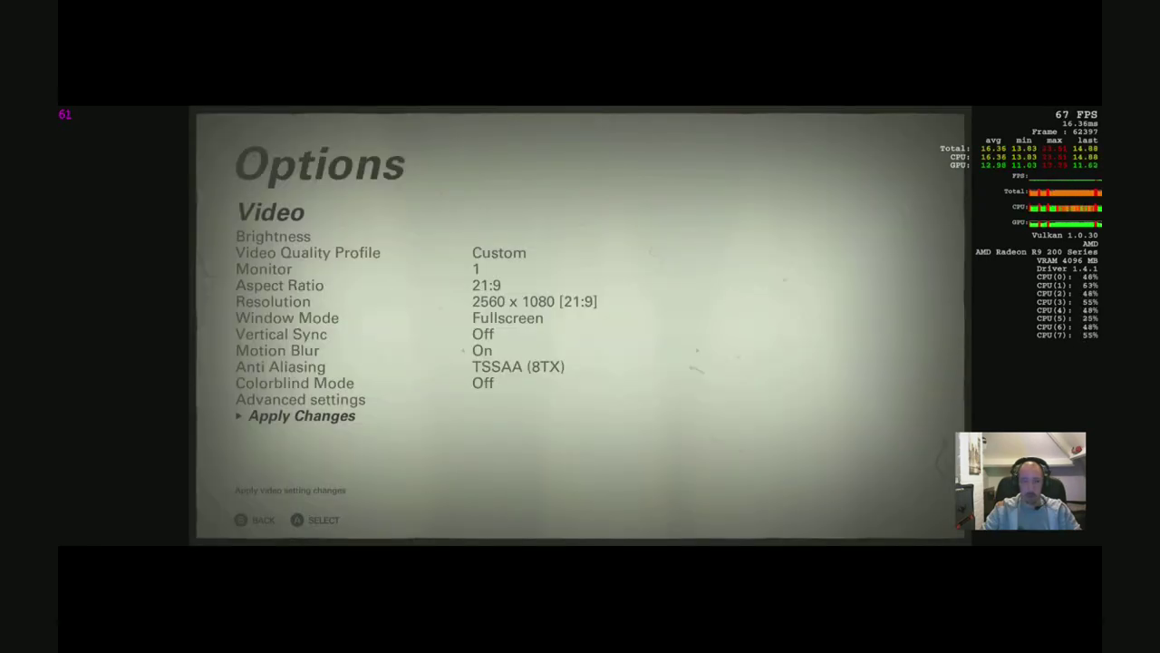
Return to the game and advance through the hatch into the red-lit room to check performance with Ultra shadows.
key("Escape")
key("Escape")
key("Escape")
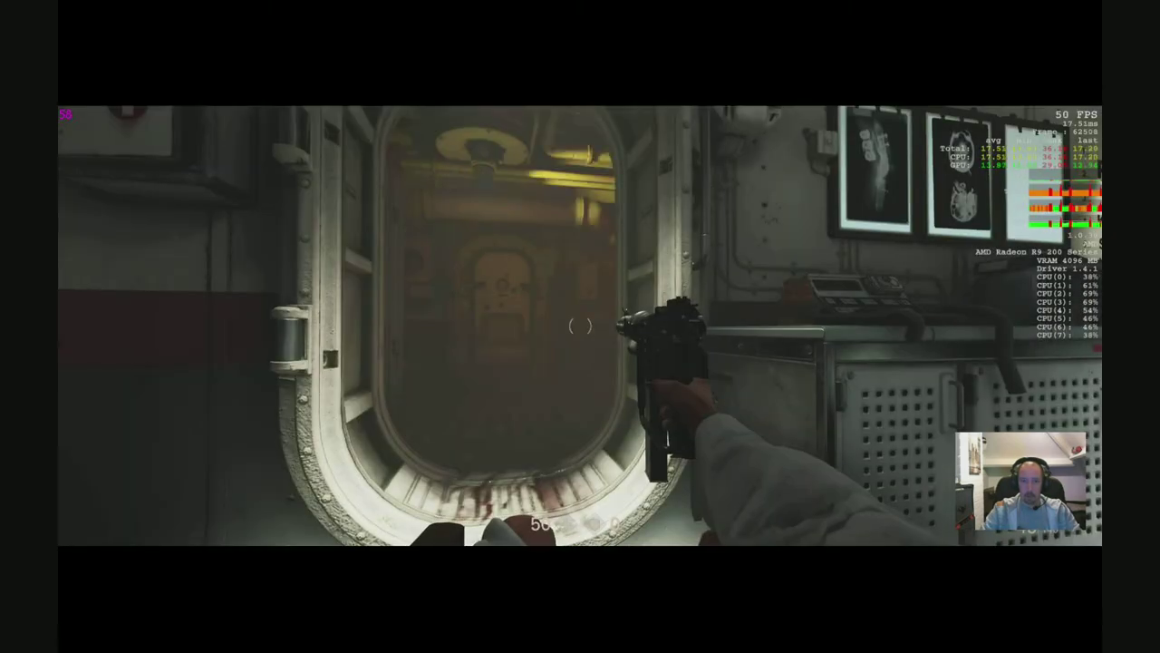
key("s")
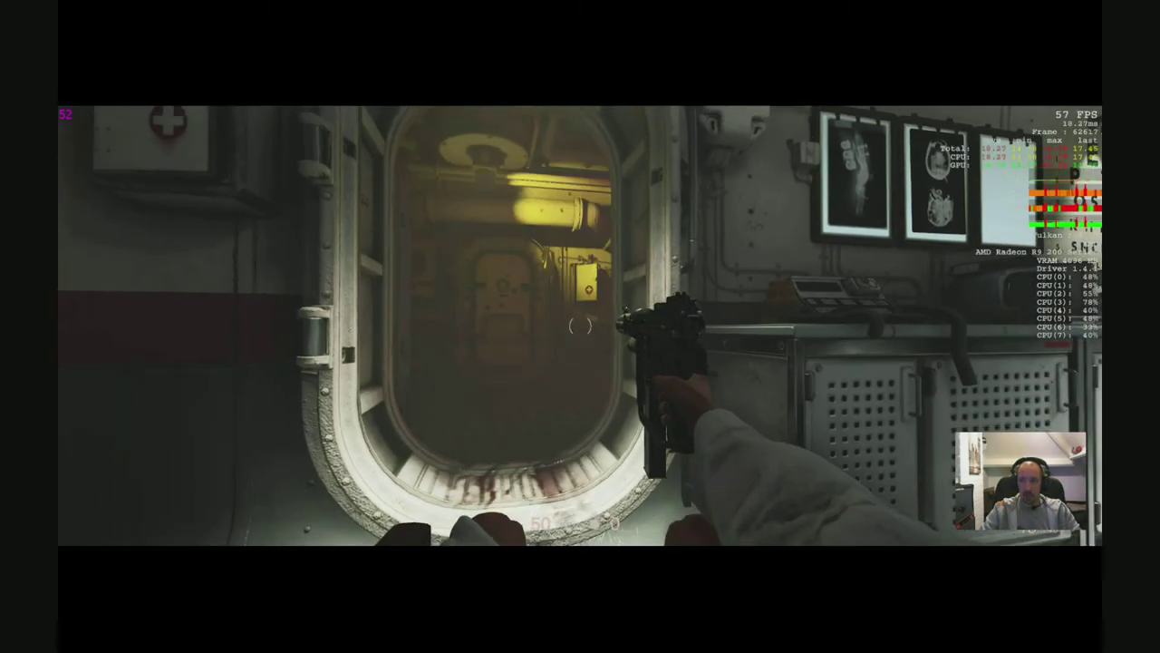
key("w")
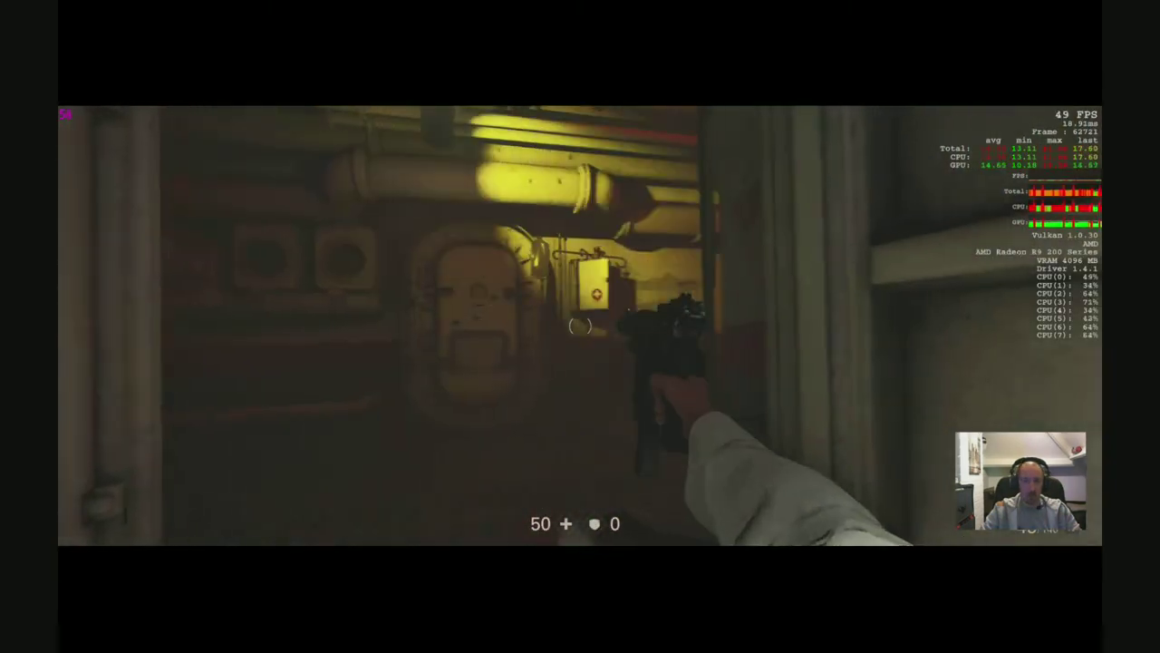
key("w")
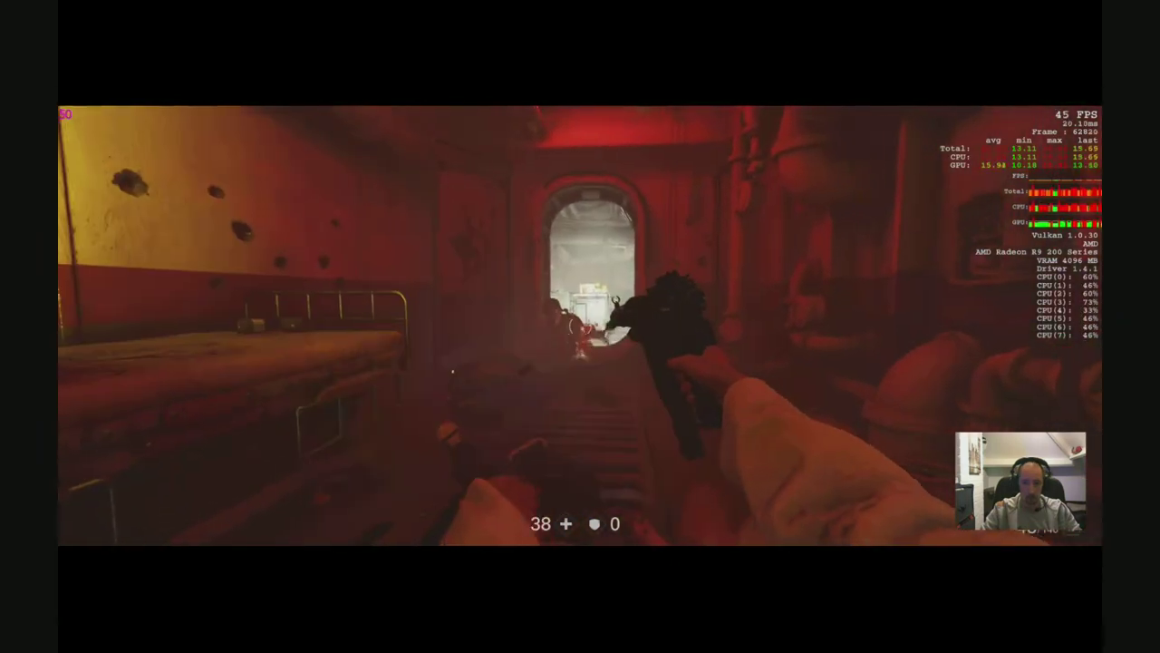
Fight on into the bright medical room, collecting ammunition and shooting the soldier beside the far hatch.
left_click(453, 371)
key("w")
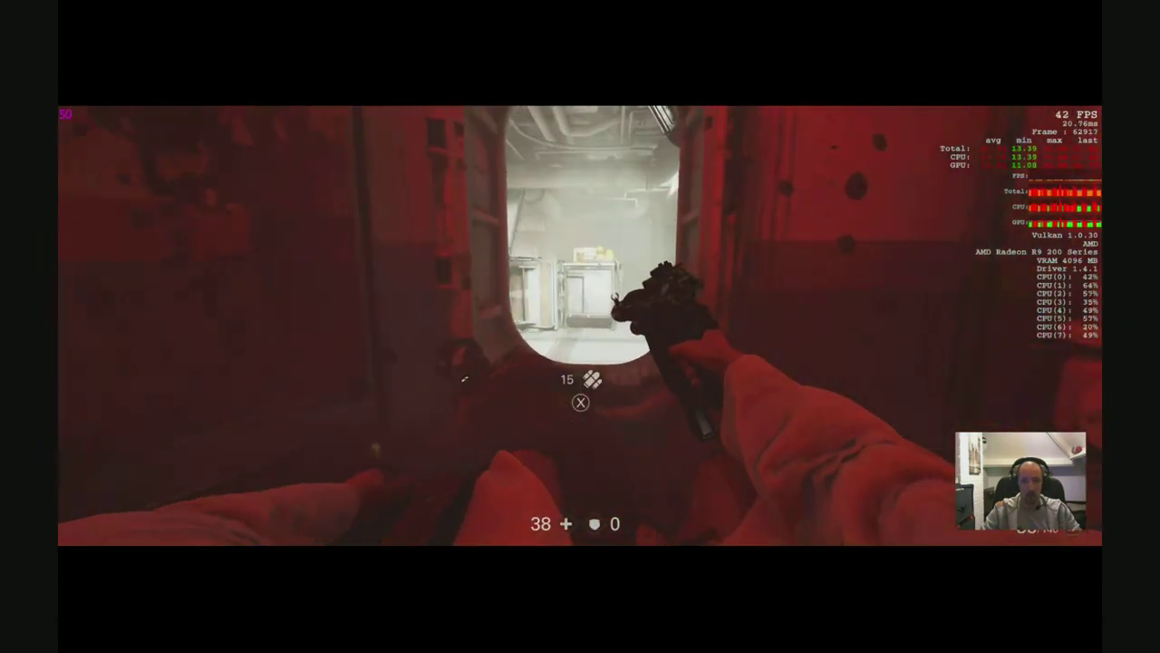
key("e")
key("w")
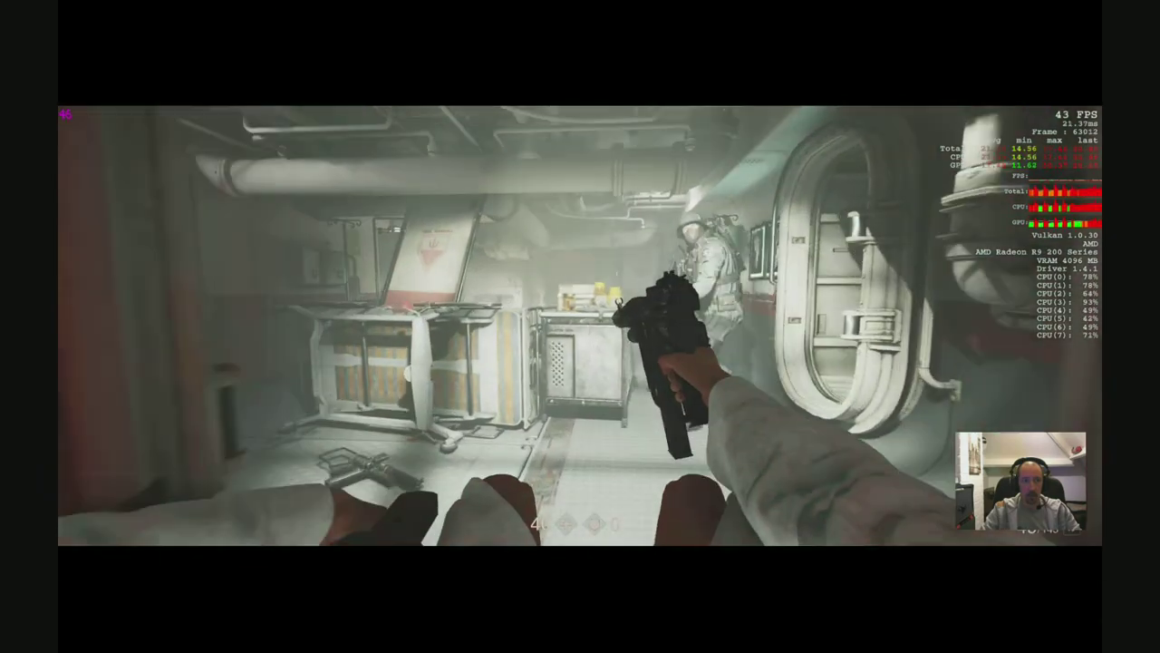
left_click(580, 327)
key("s")
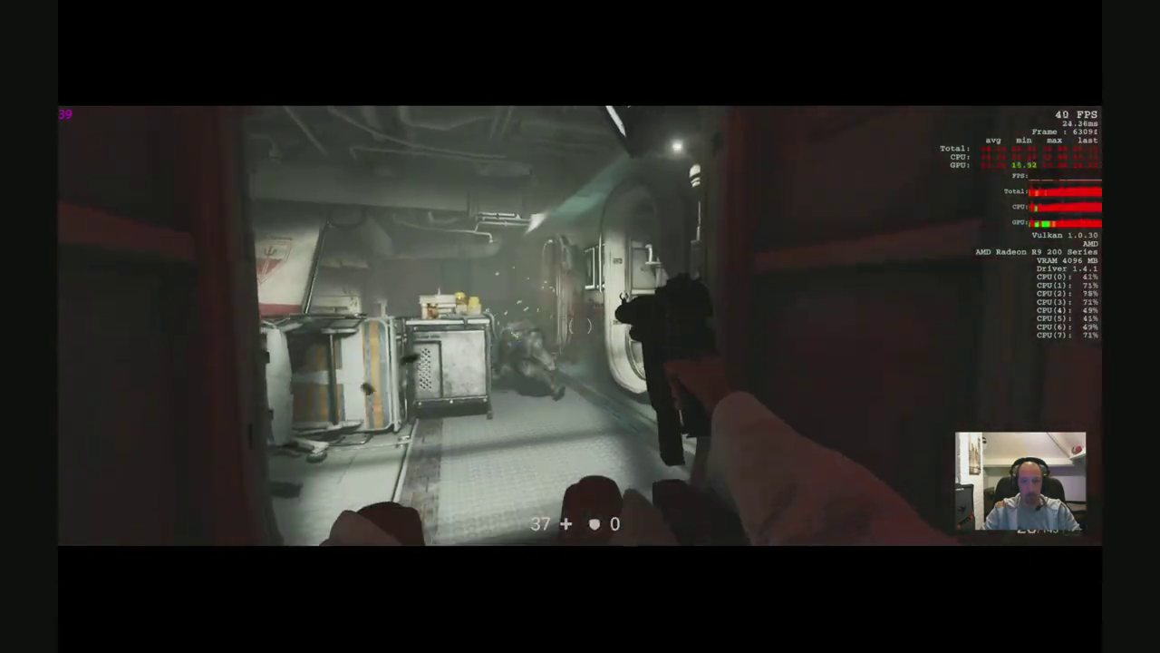
key("r")
key("w")
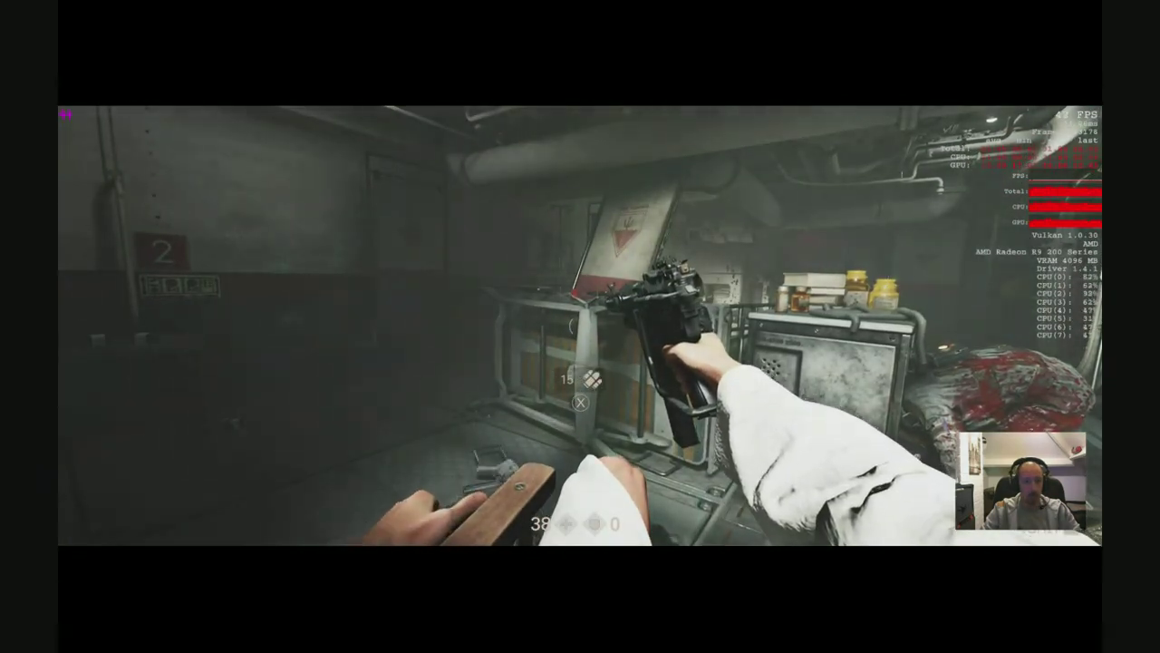
Pause the game and open the options.
key("Escape")
key("Down")
key("Down")
key("Down")
key("Return")
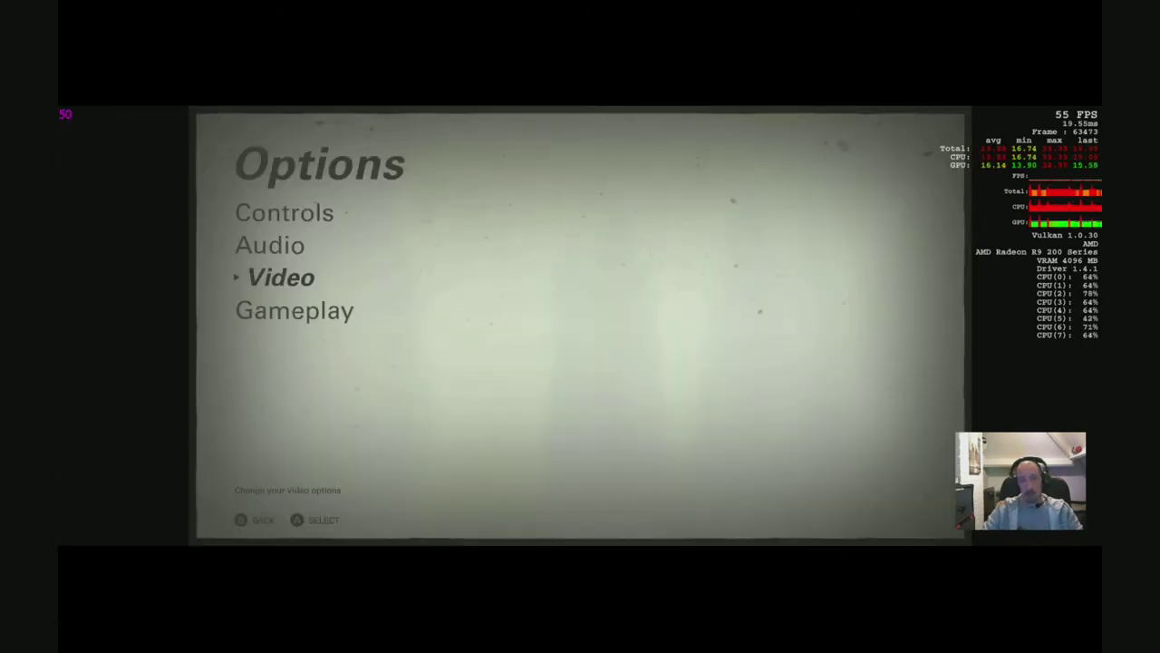
key("Up")
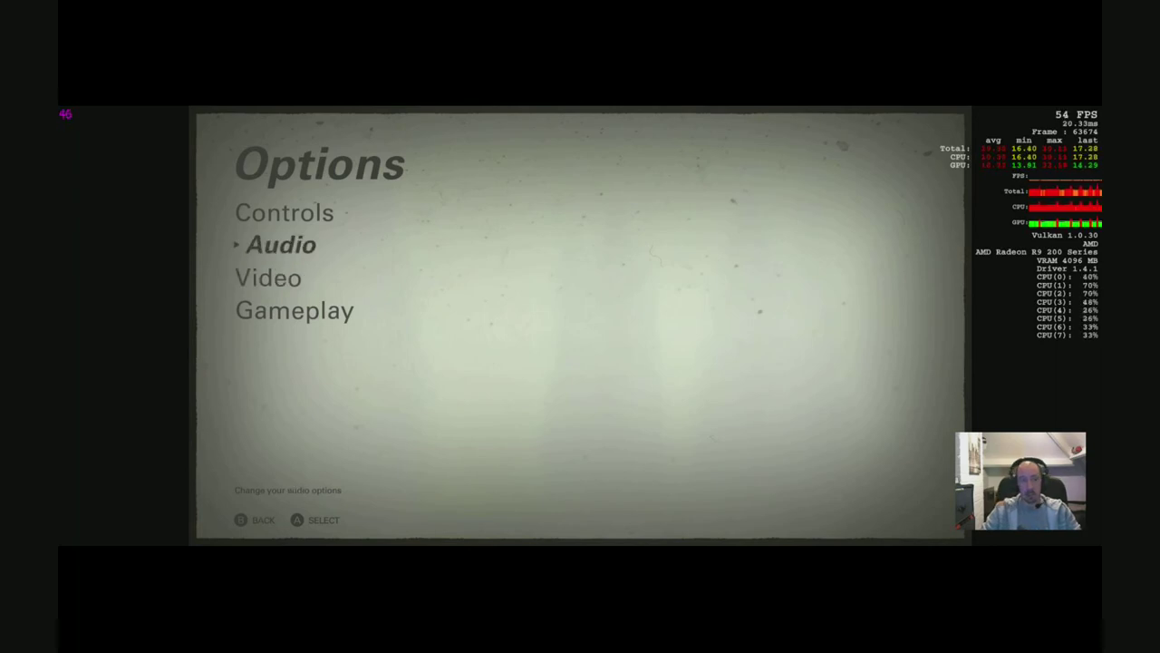
key("Down")
key("Down")
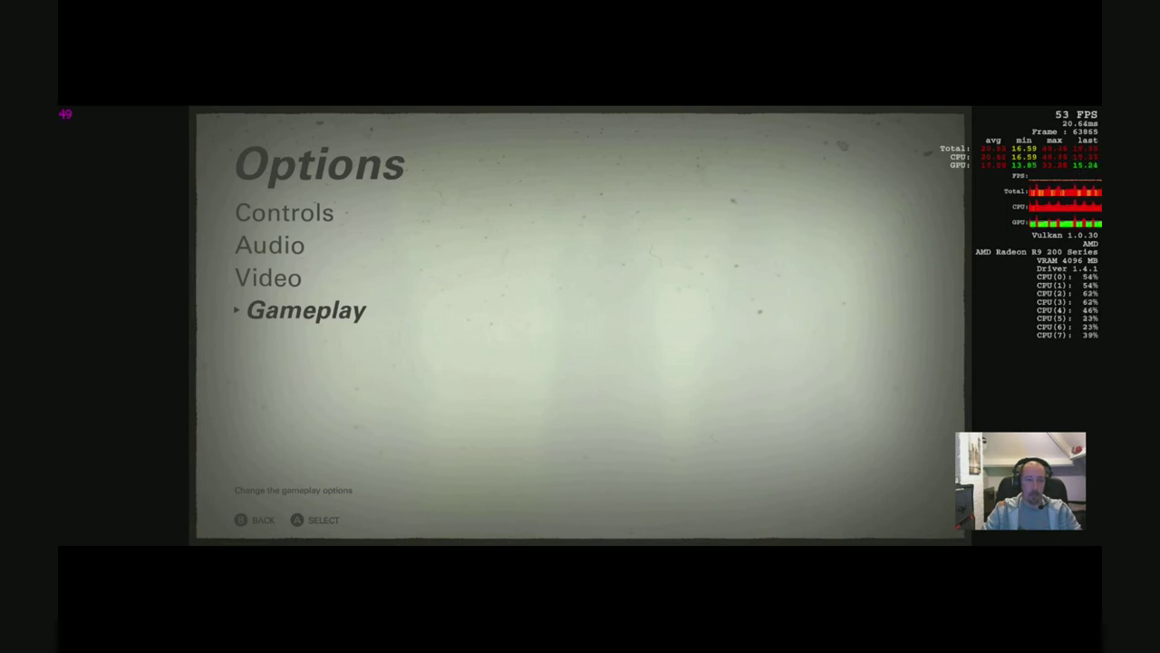
key("Up")
key("Down")
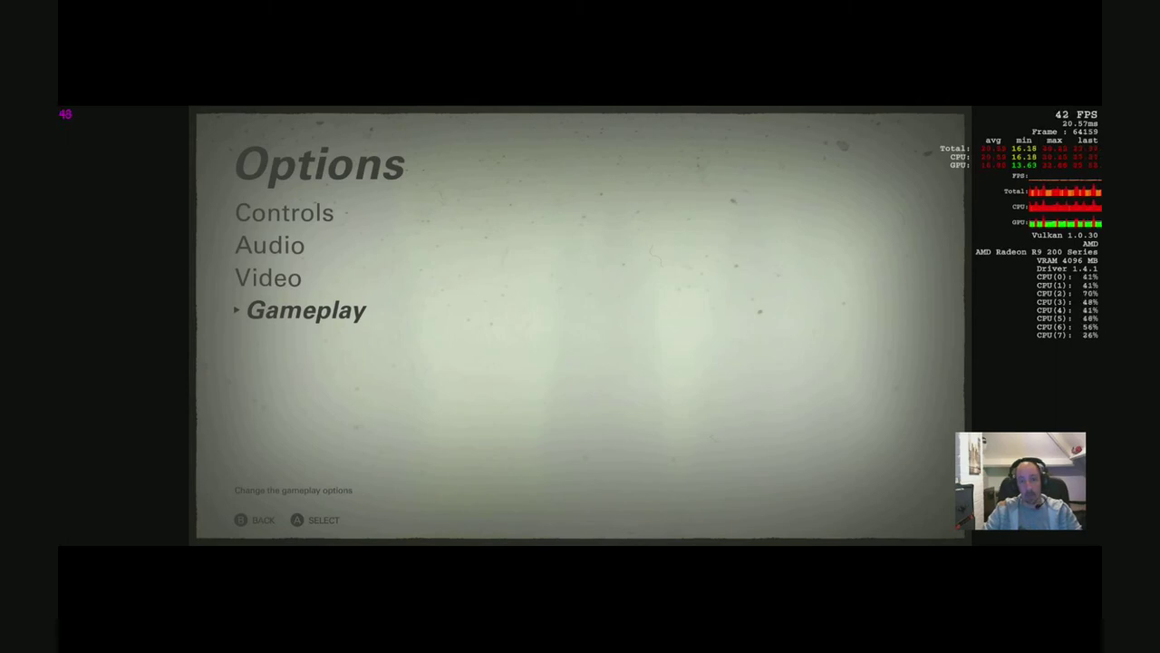
key("Up")
key("Up")
key("Up")
key("Down")
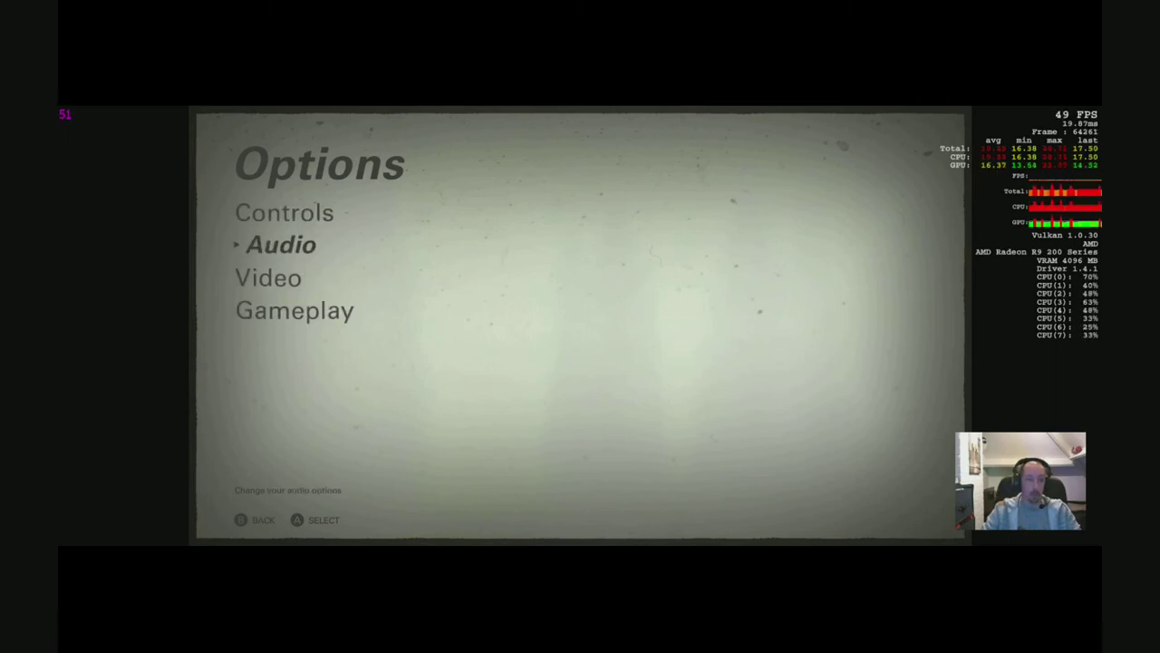
key("Up")
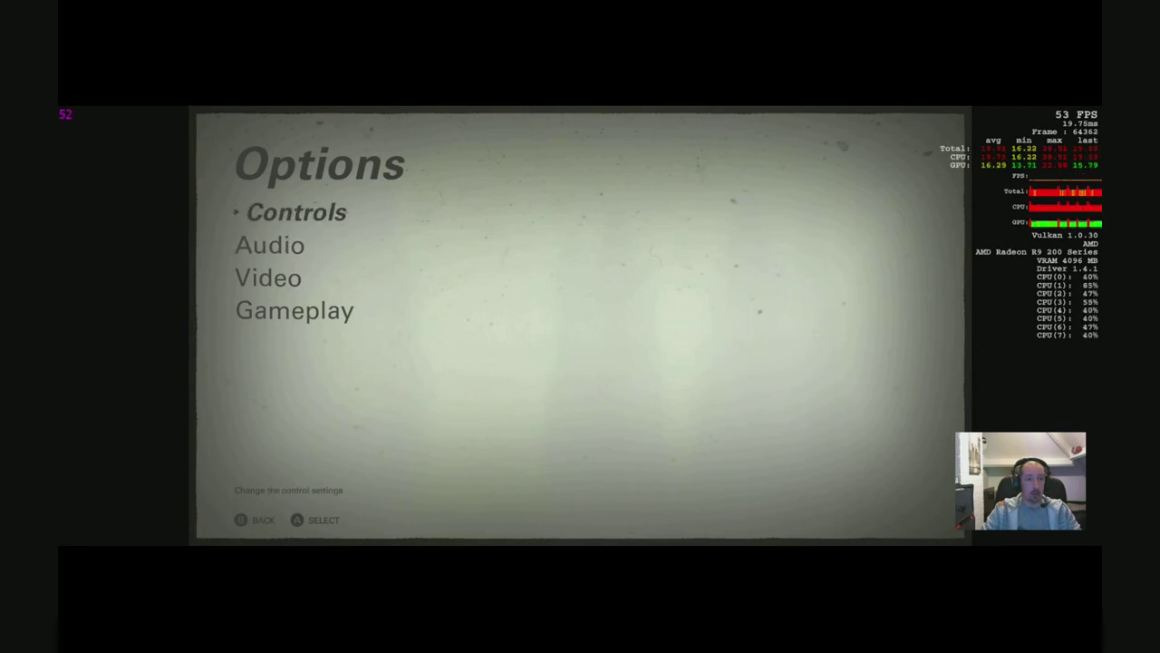
Open the advanced settings within the video options.
key("Down")
key("Down")
key("Return")
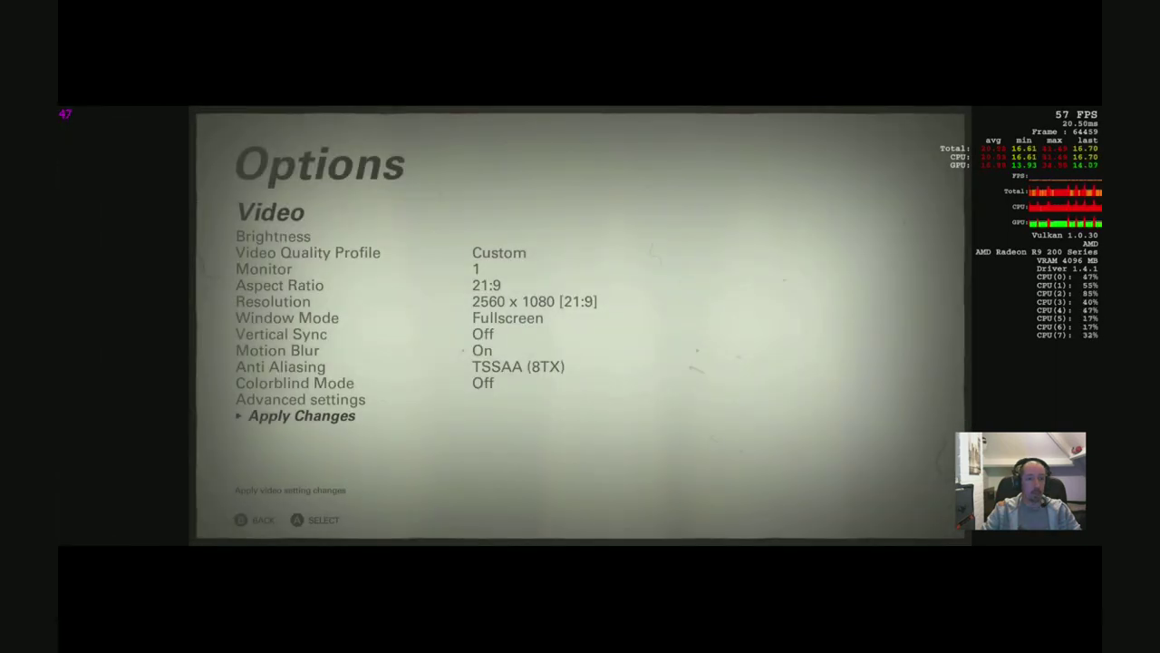
key("Down")
key("Down")
key("Down")
key("Down")
key("Down")
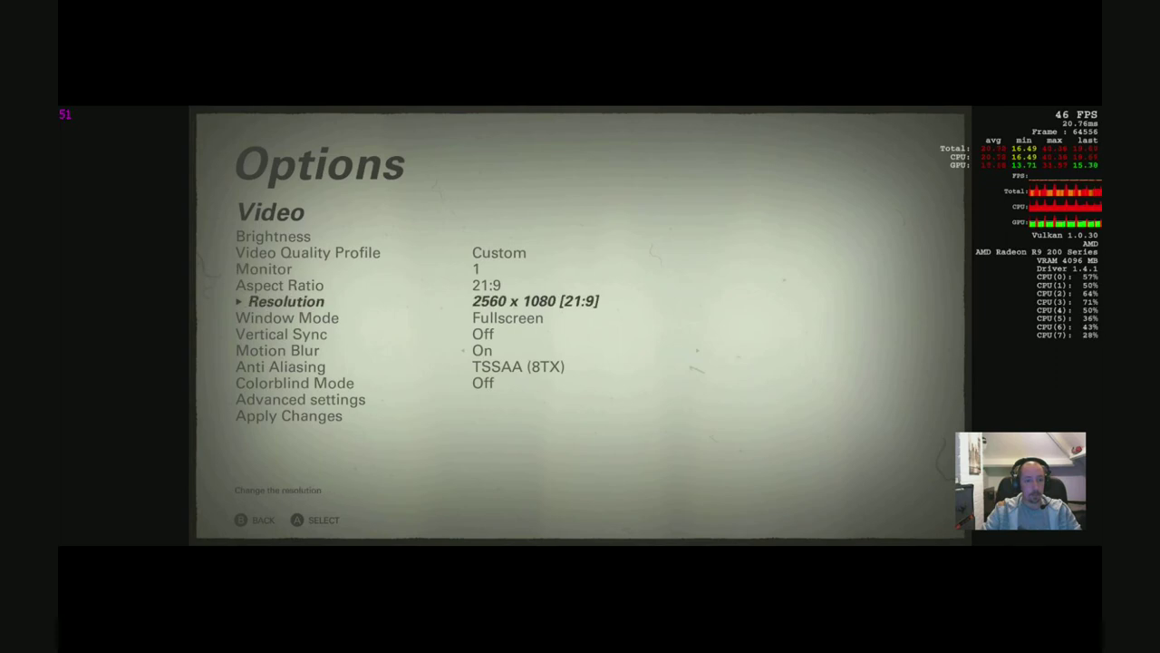
key("Down")
key("Down")
key("Down")
key("Down")
key("Down")
key("Down")
key("Return")
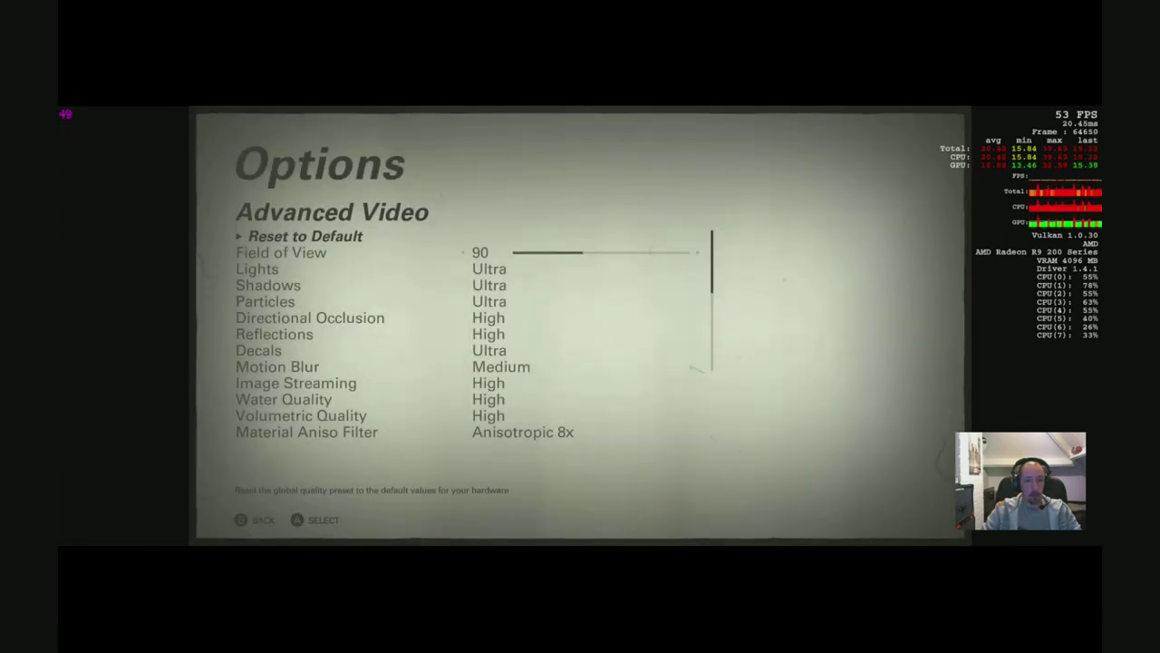
Set the Shadows quality to High.
key("Down")
key("Down")
key("Down")
key("Down")
key("Down")
key("Down")
key("Down")
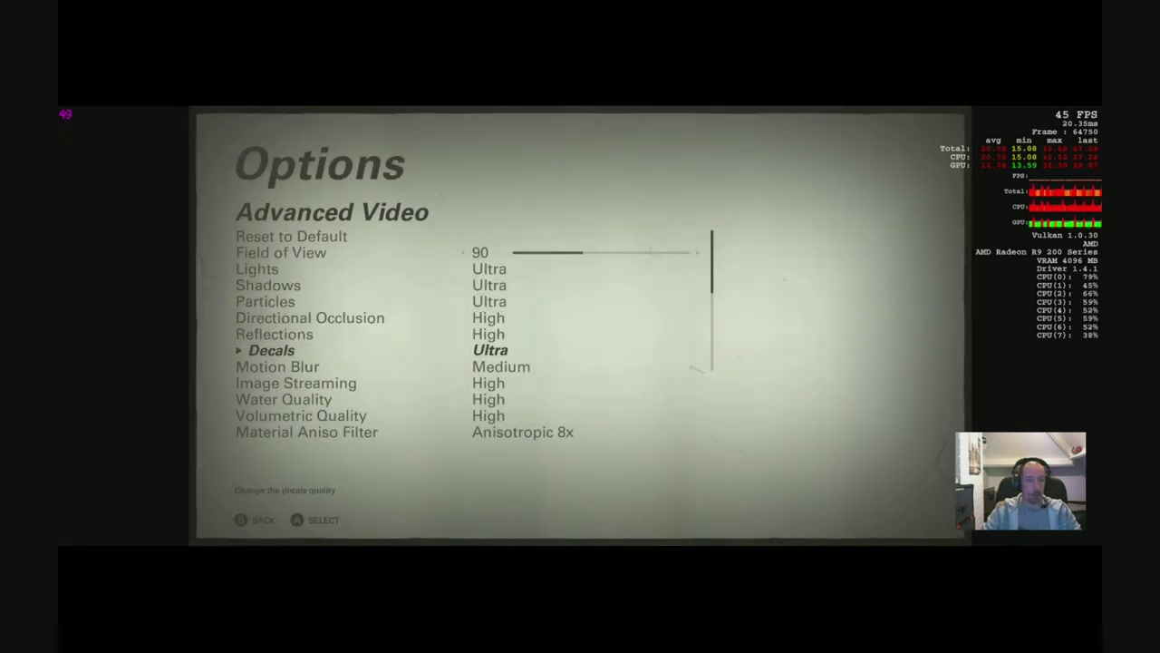
key("Up")
key("Up")
key("Up")
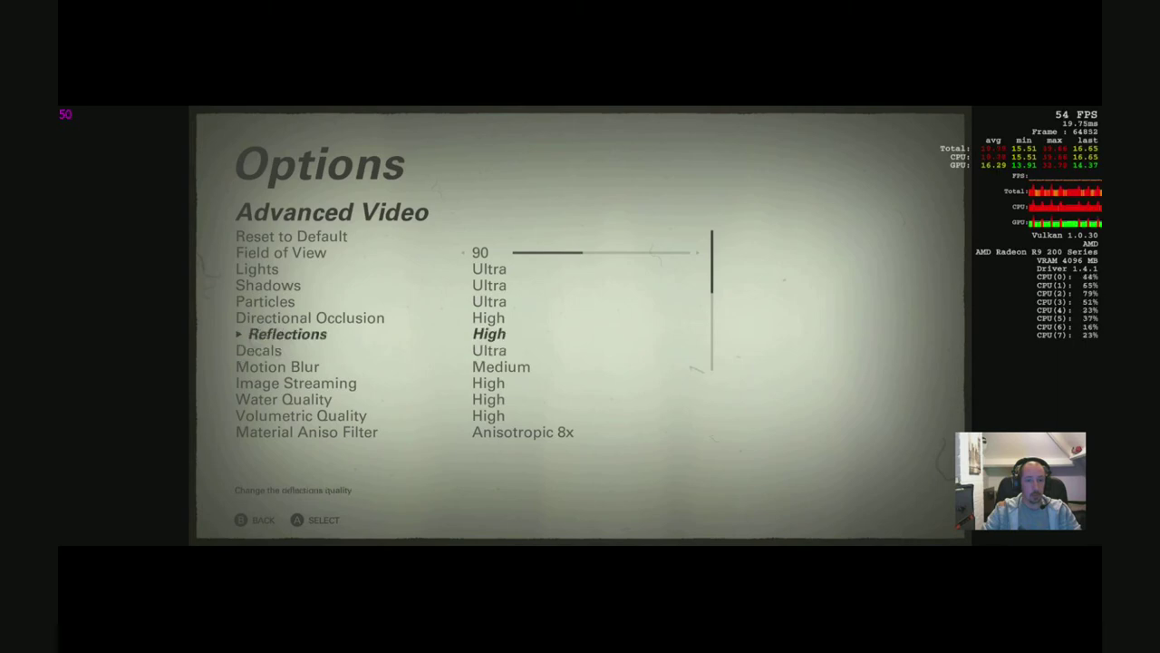
key("Up")
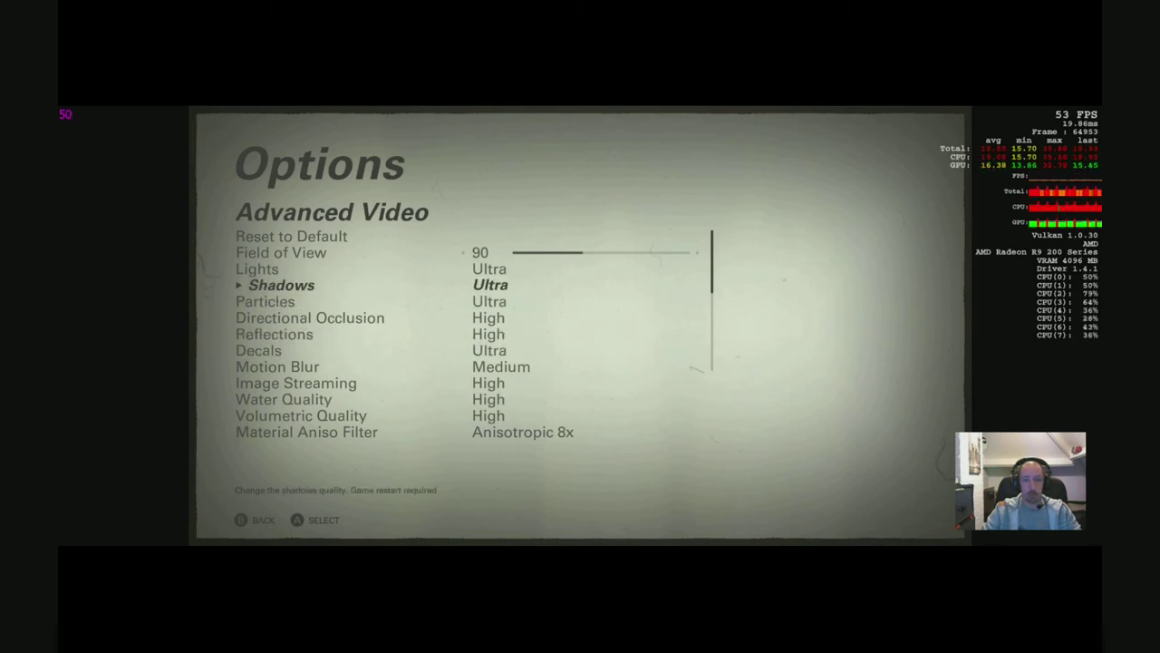
key("Return")
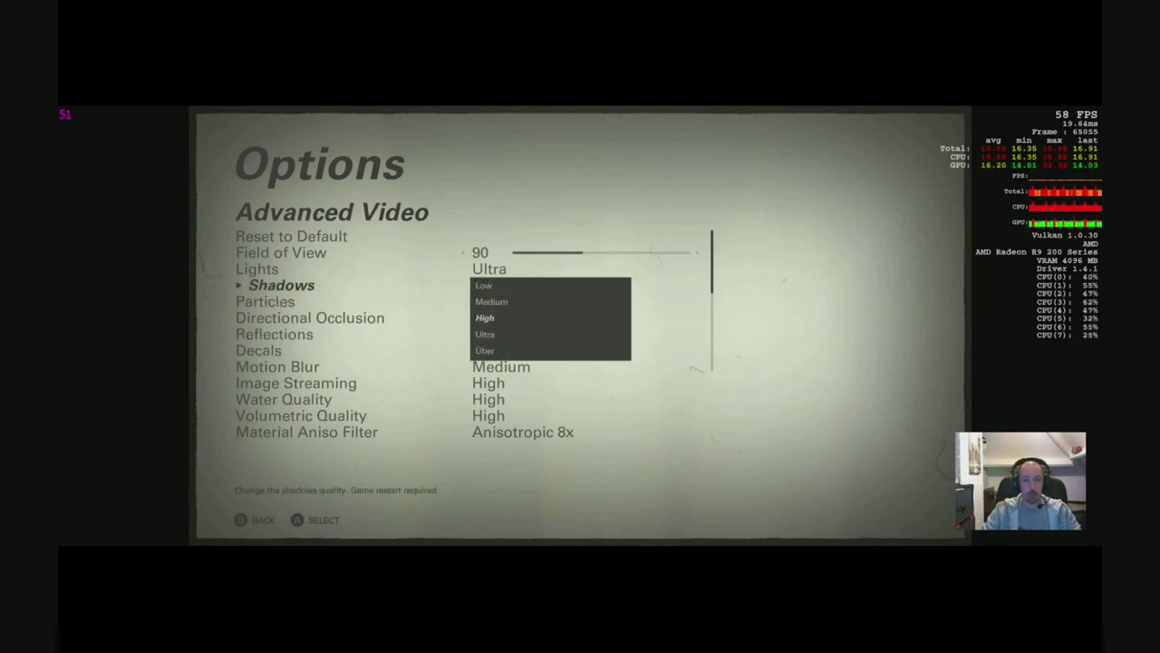
key("Return")
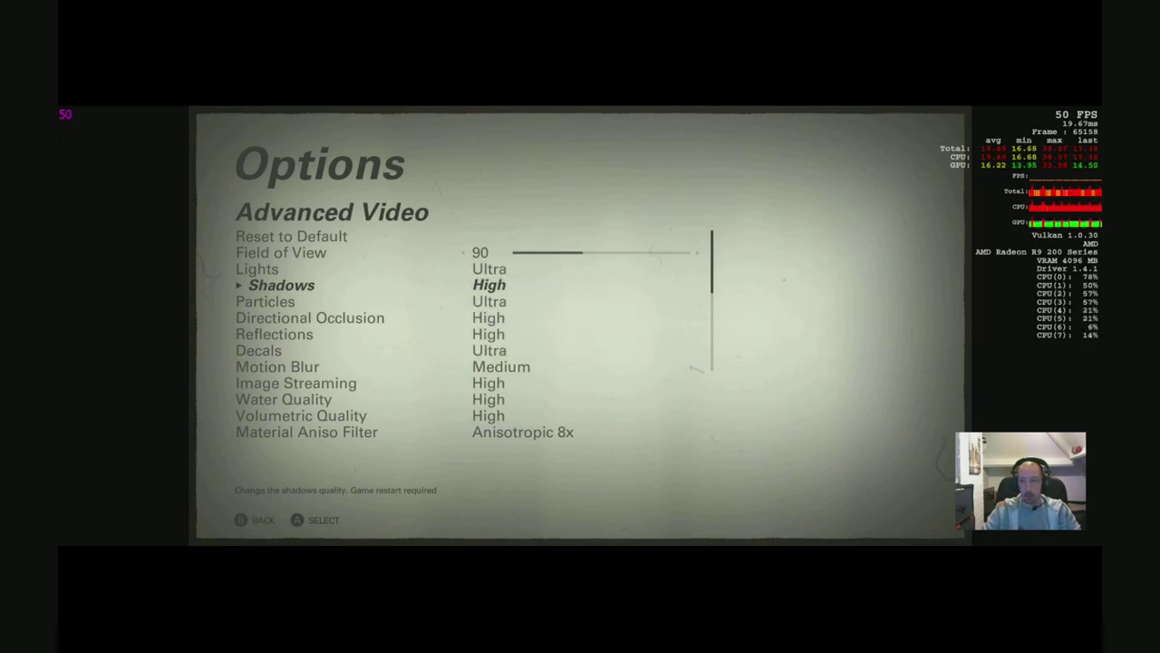
Go back to the video options, apply the reduced shadow quality and accept the restart notice.
key("Down")
key("Down")
key("Down")
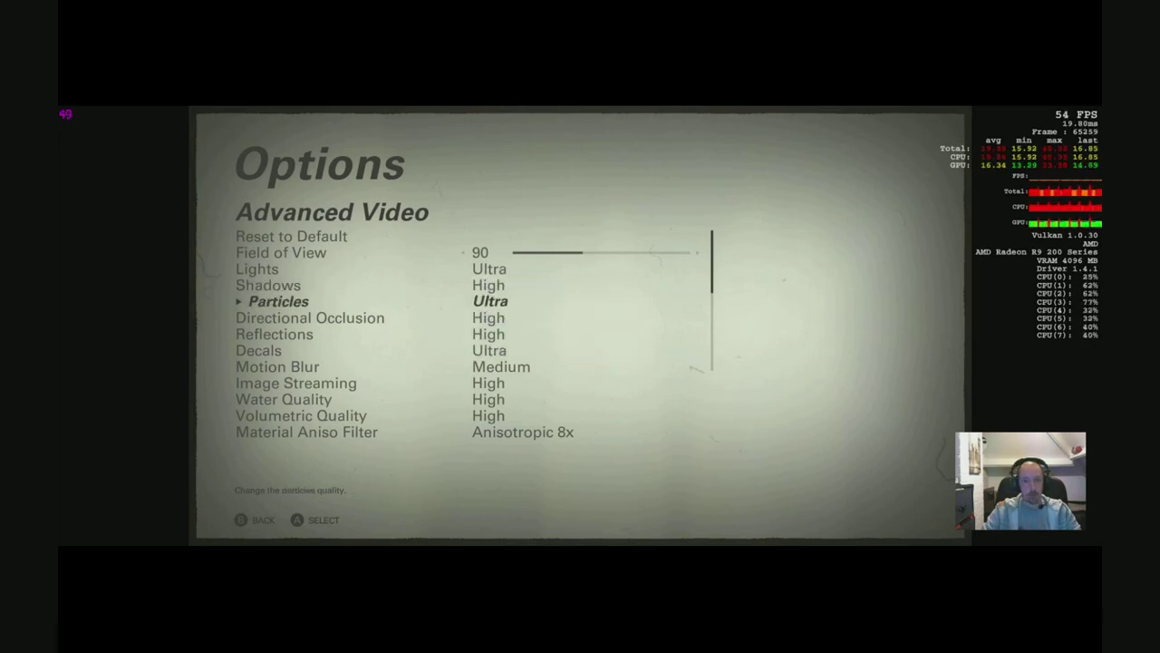
key("Escape")
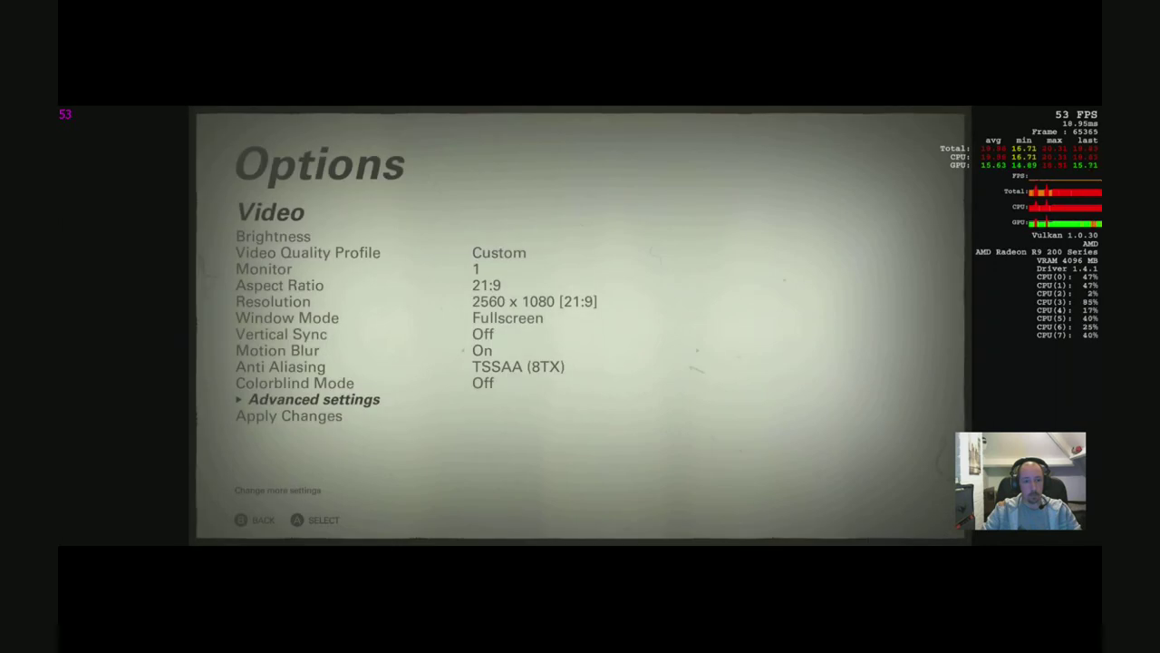
key("Down")
key("Return")
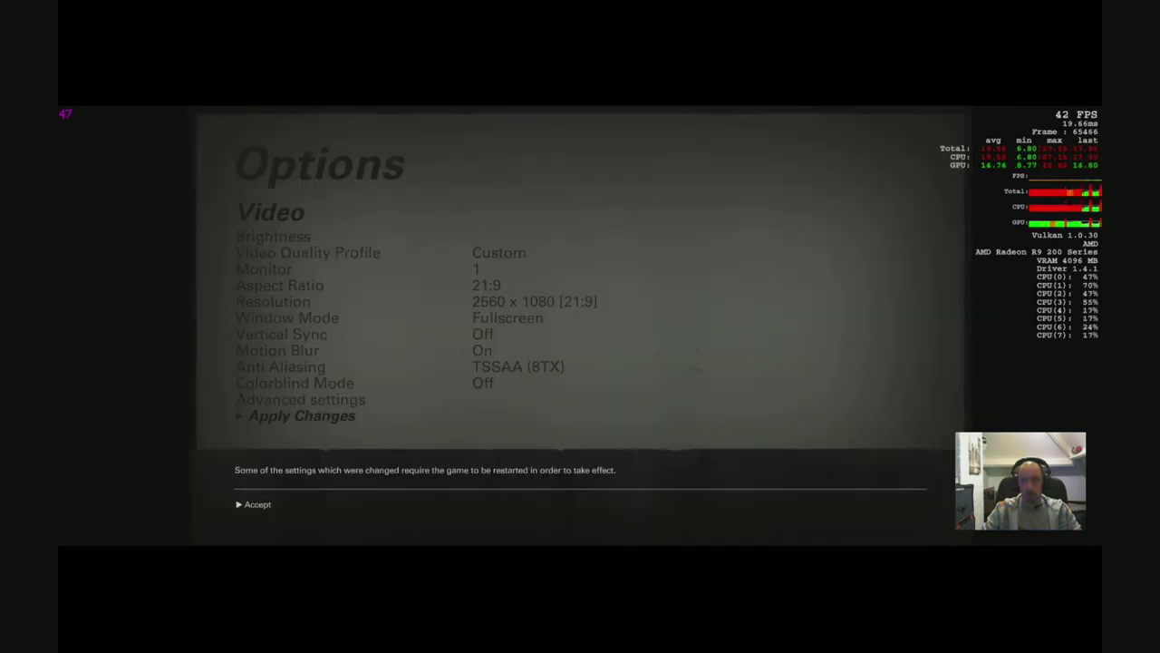
key("Return")
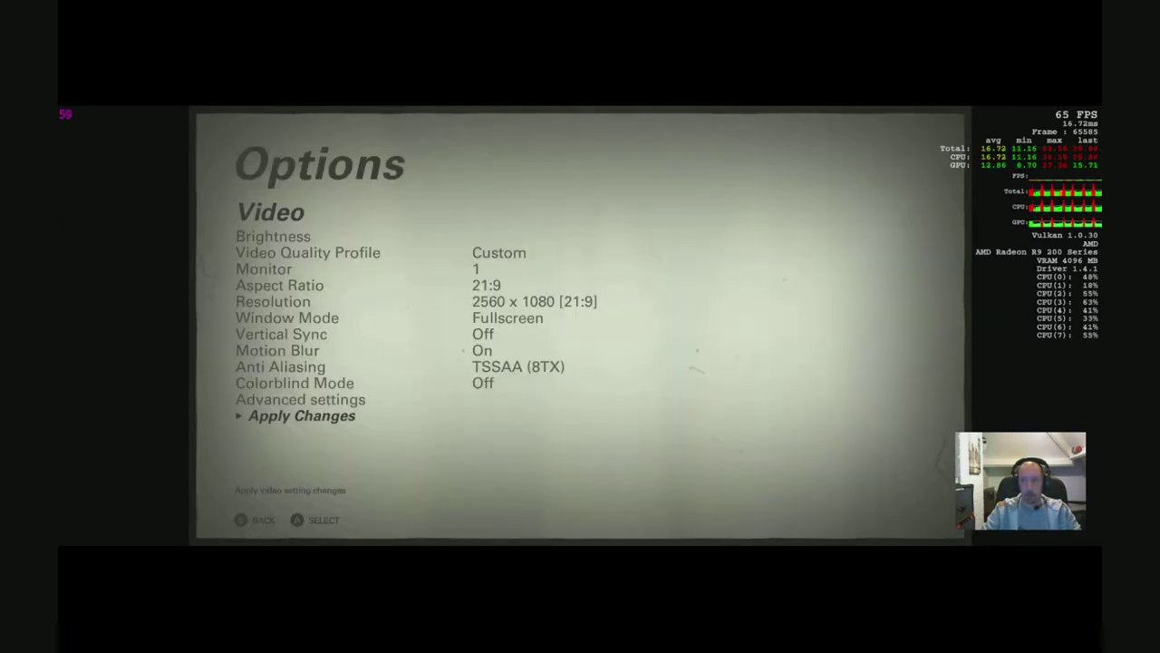
Reopen the advanced video settings and review the quality levels from Field of View down to Volumetric Quality.
key("Up")
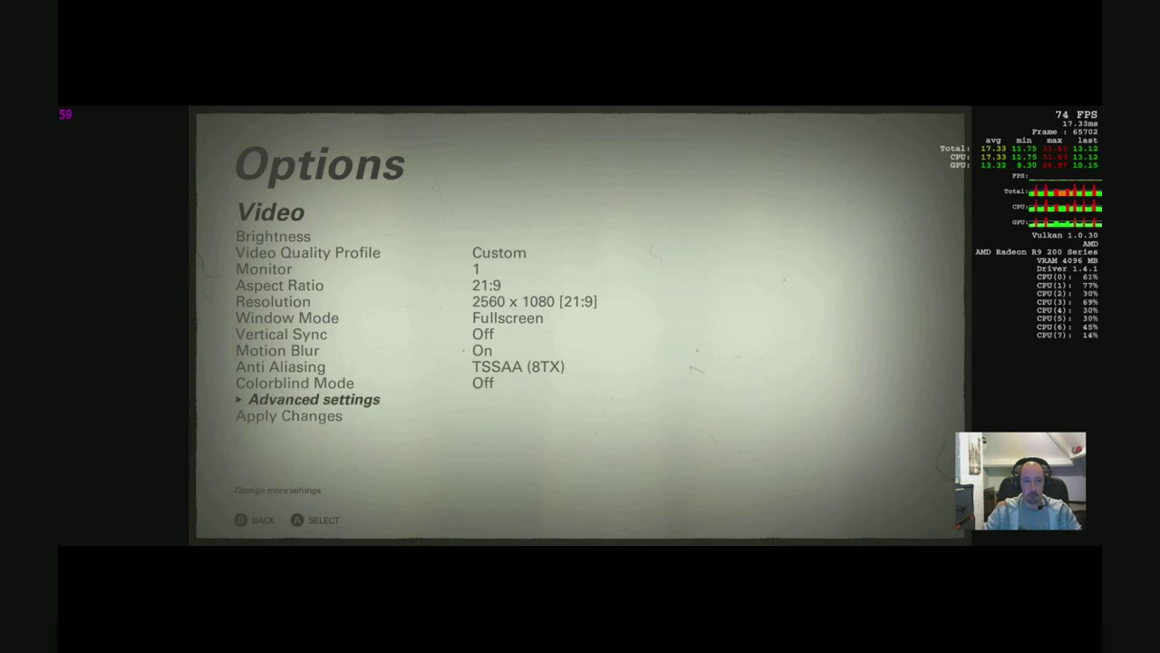
key("Return")
key("Down")
key("Down")
key("Down")
key("Down")
key("Down")
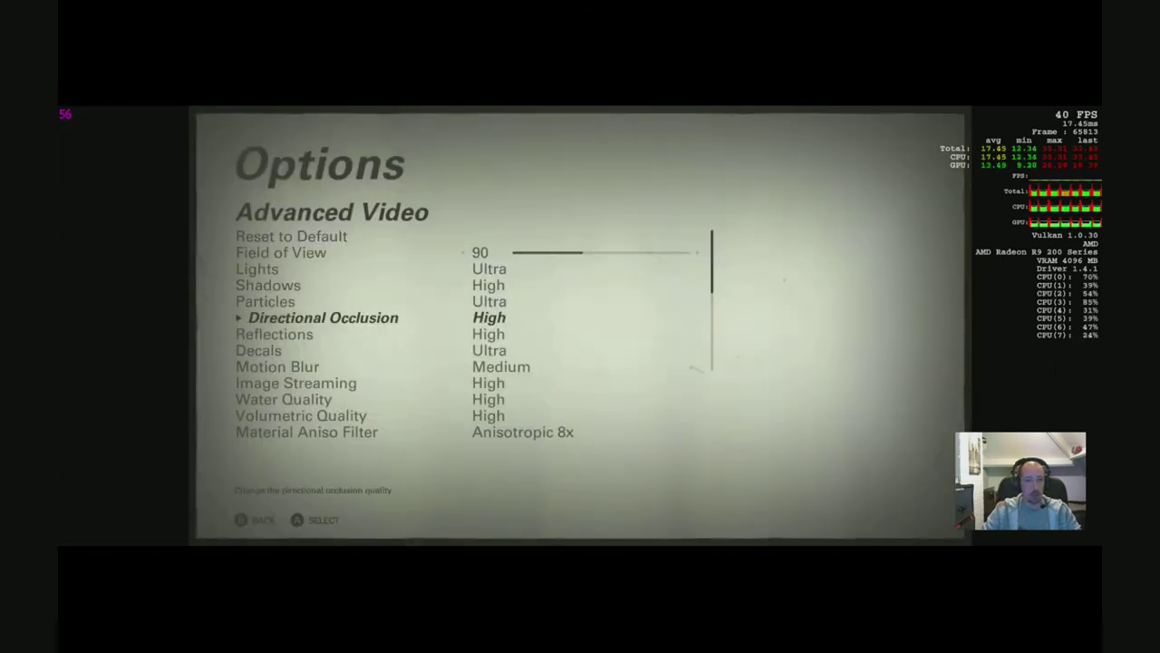
key("Down")
key("Down")
key("Down")
key("Down")
key("Down")
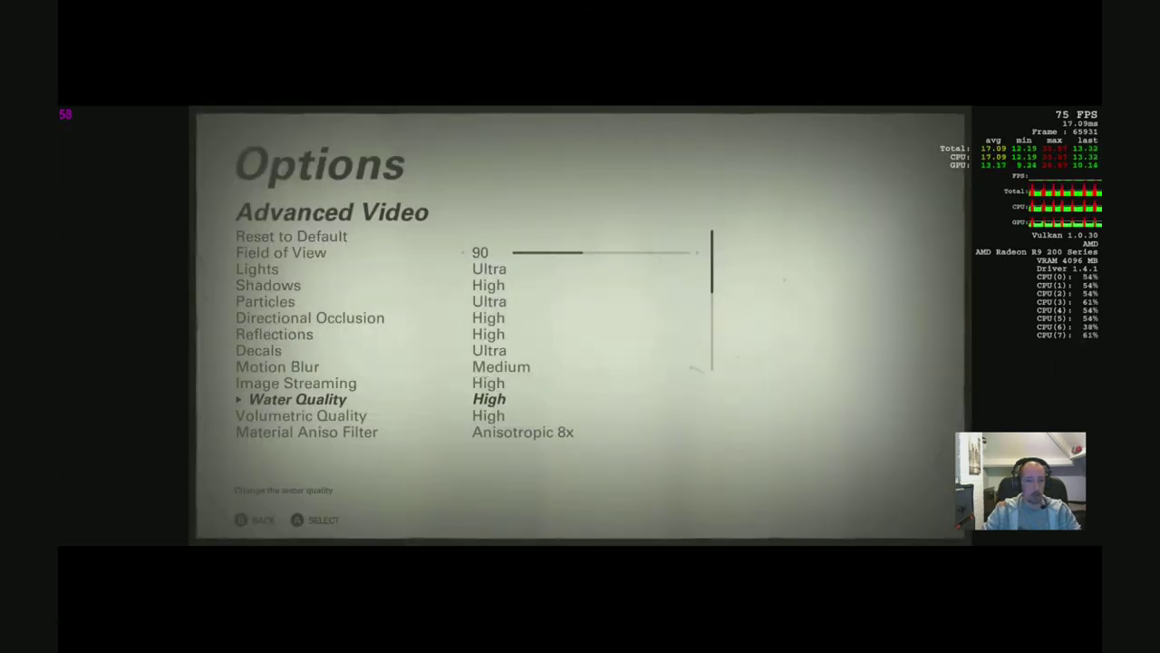
key("Down")
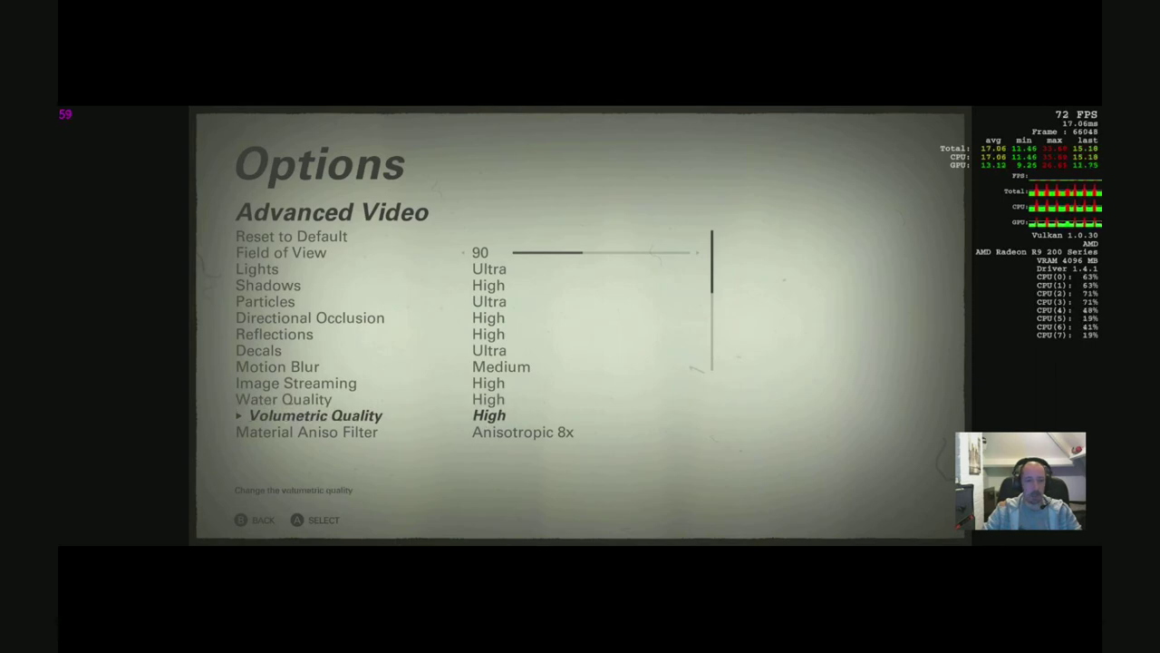
Examine the advanced video settings from Material Aniso Filter through LOD Switch and Deferred Rendering to DoF Anti Aliasing.
key("Down")
key("Down")
key("Down")
key("Down")
key("Down")
key("Down")
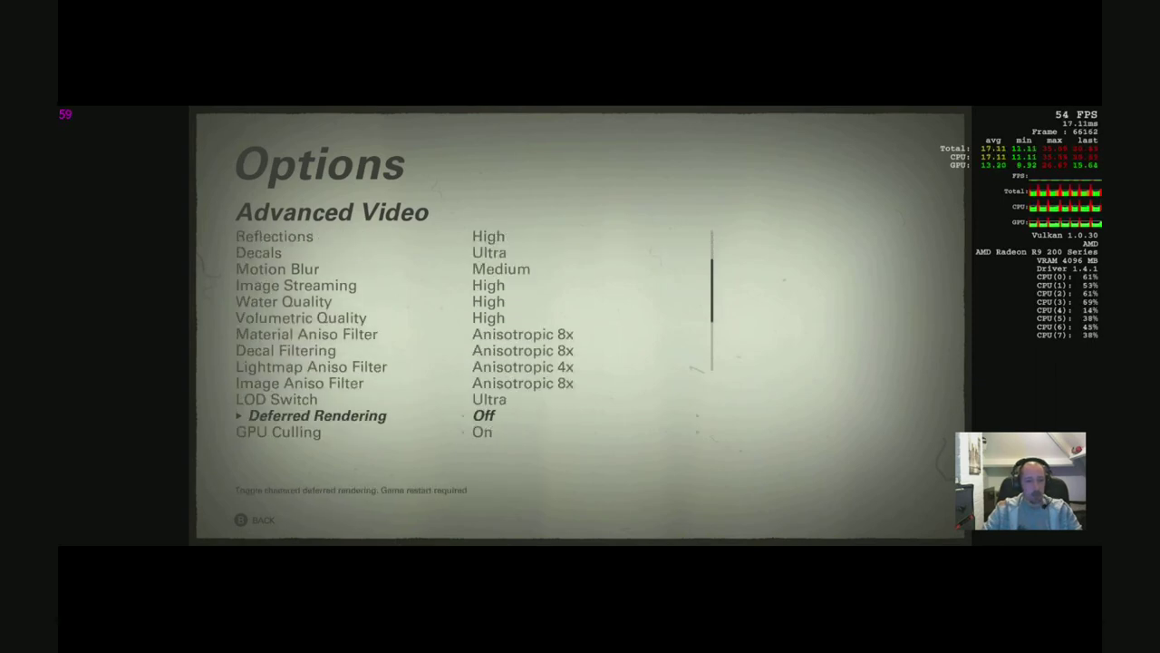
key("Up")
key("Up")
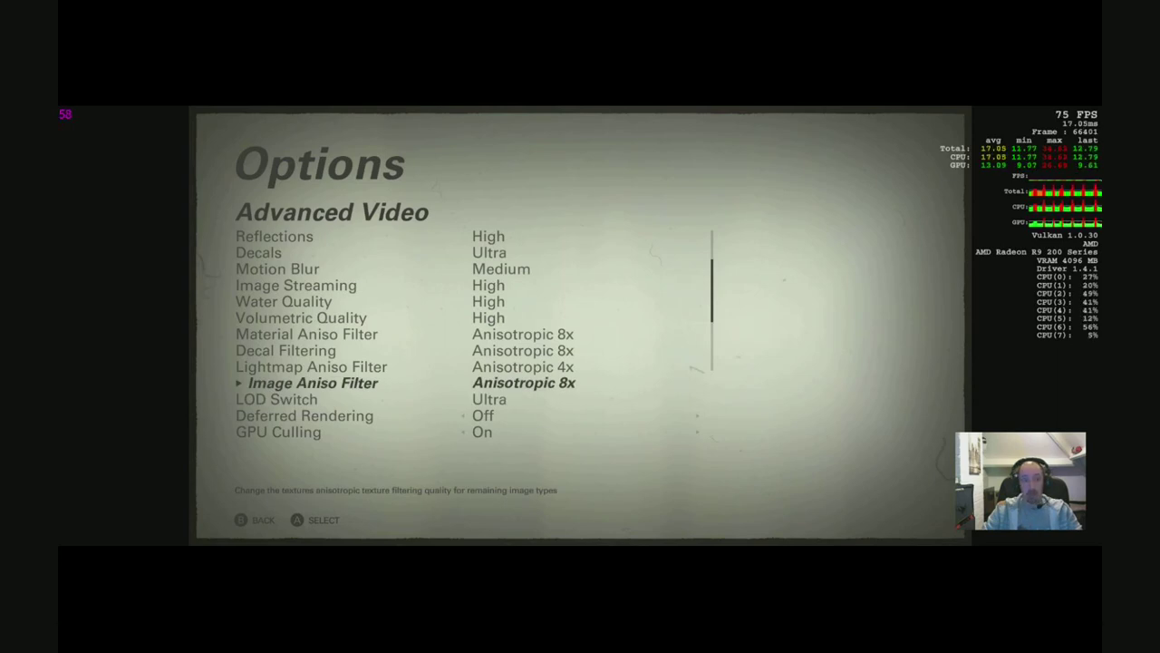
key("Down")
key("Down")
key("Down")
key("Down")
key("Down")
key("Down")
key("Down")
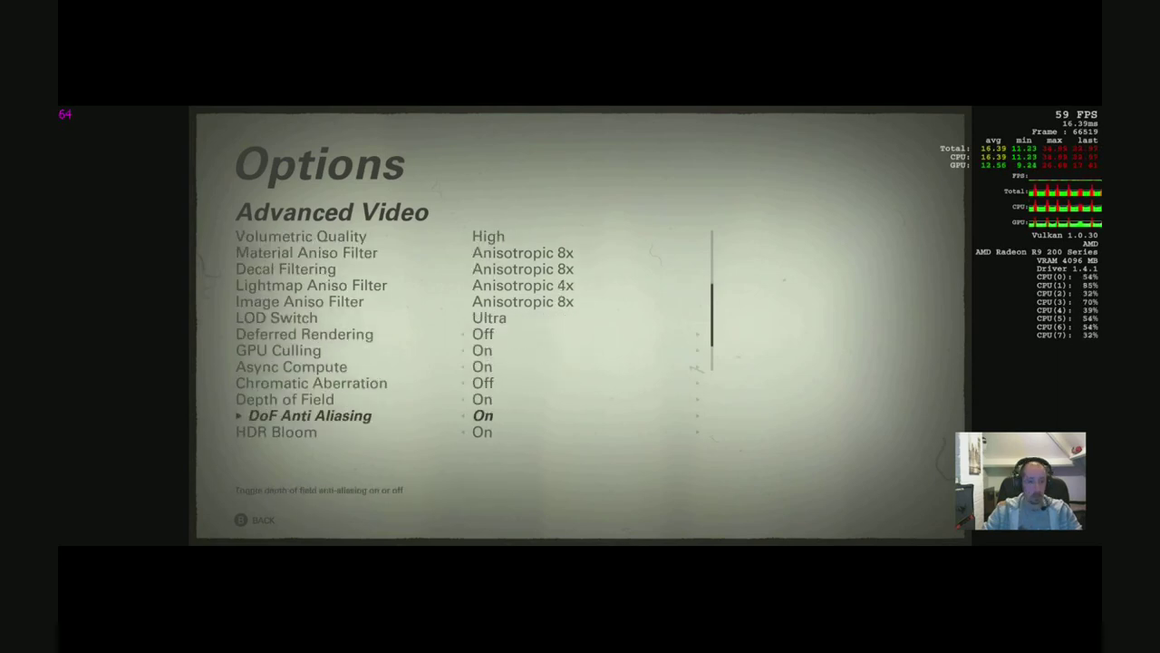
key("Up")
key("Down")
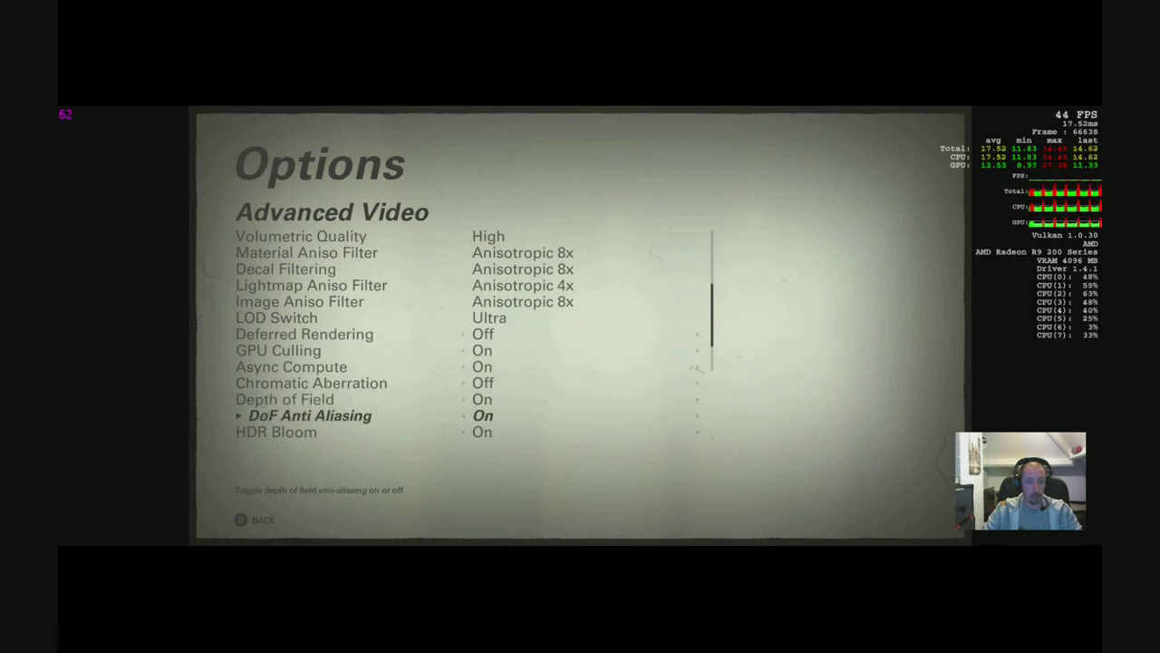
key("Up")
key("Up")
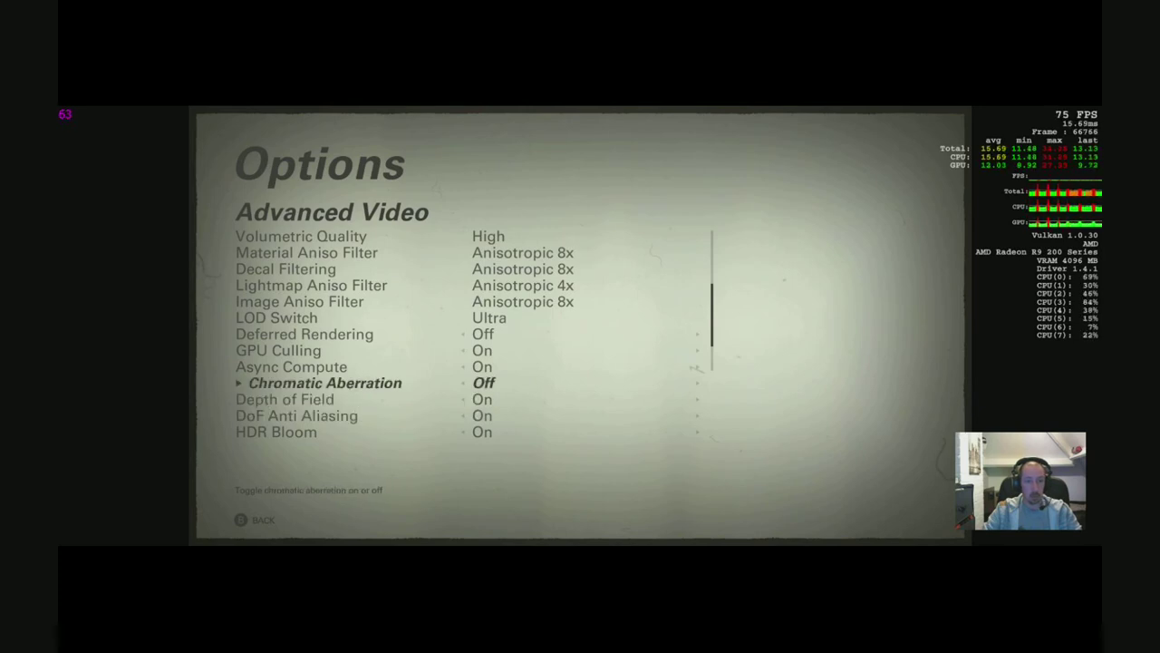
Set the Volumetric Quality to Medium.
key("Up")
key("Up")
key("Up")
key("Up")
key("Up")
key("Up")
key("Up")
key("Up")
key("Up")
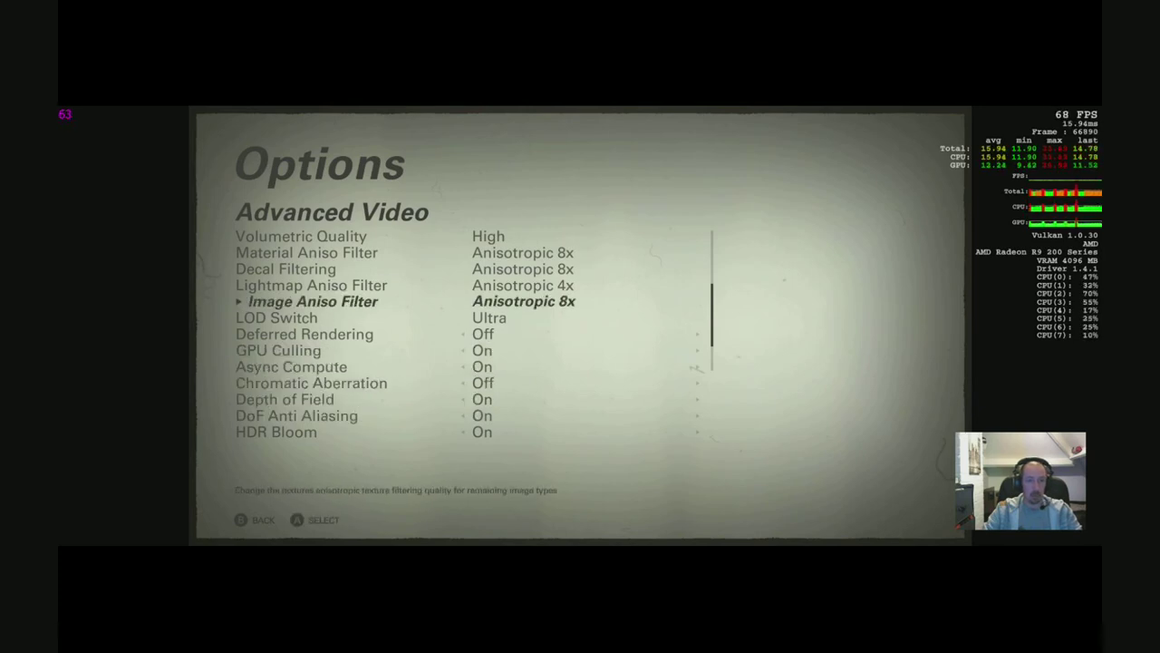
key("Up")
key("Up")
key("Down")
key("Down")
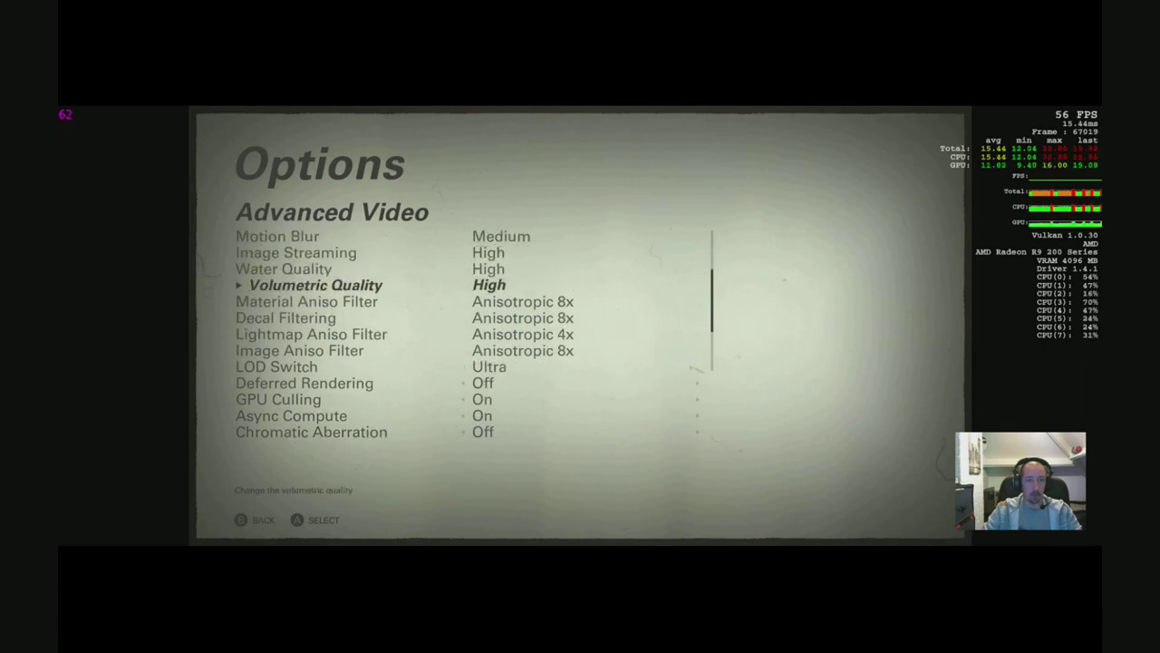
key("Return")
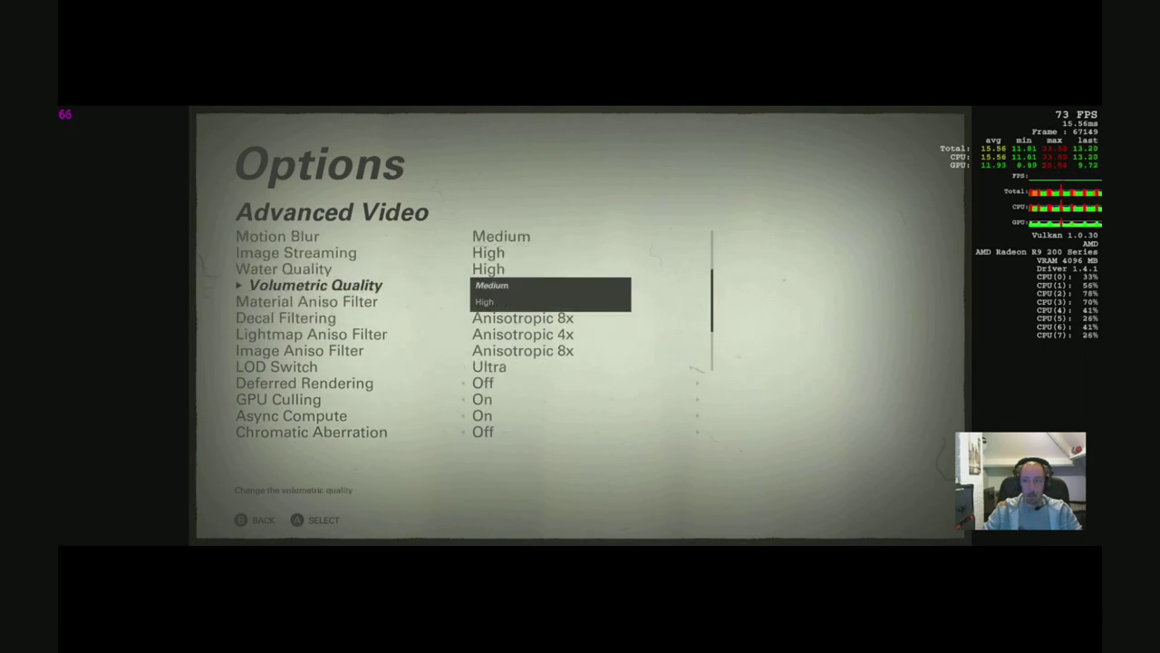
key("Return")
Set the Shadows quality to Ultra in the advanced video settings.
key("Up")
key("Up")
key("Up")
key("Up")
key("Up")
key("Up")
key("Up")
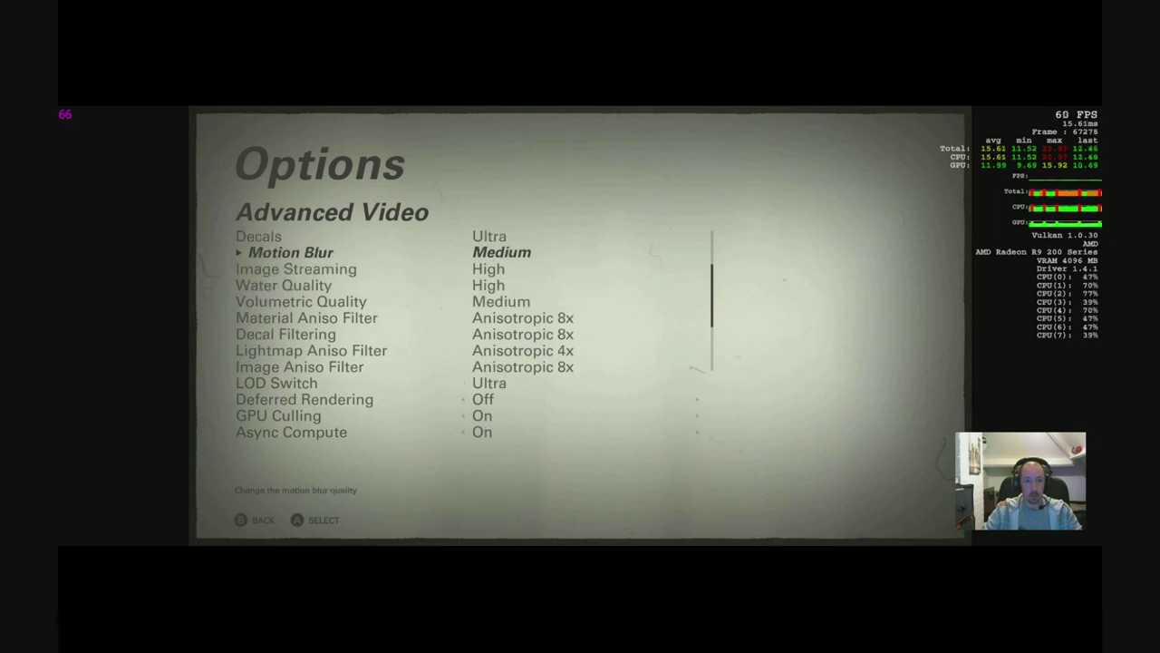
key("Up")
key("Up")
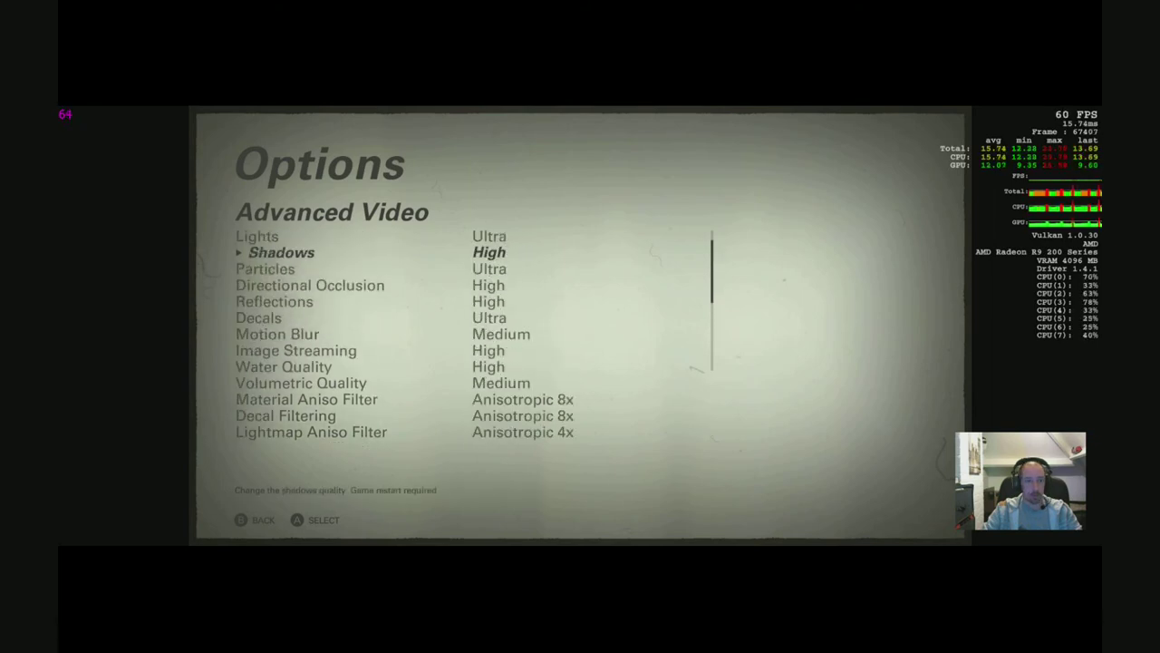
key("Down")
key("Return")
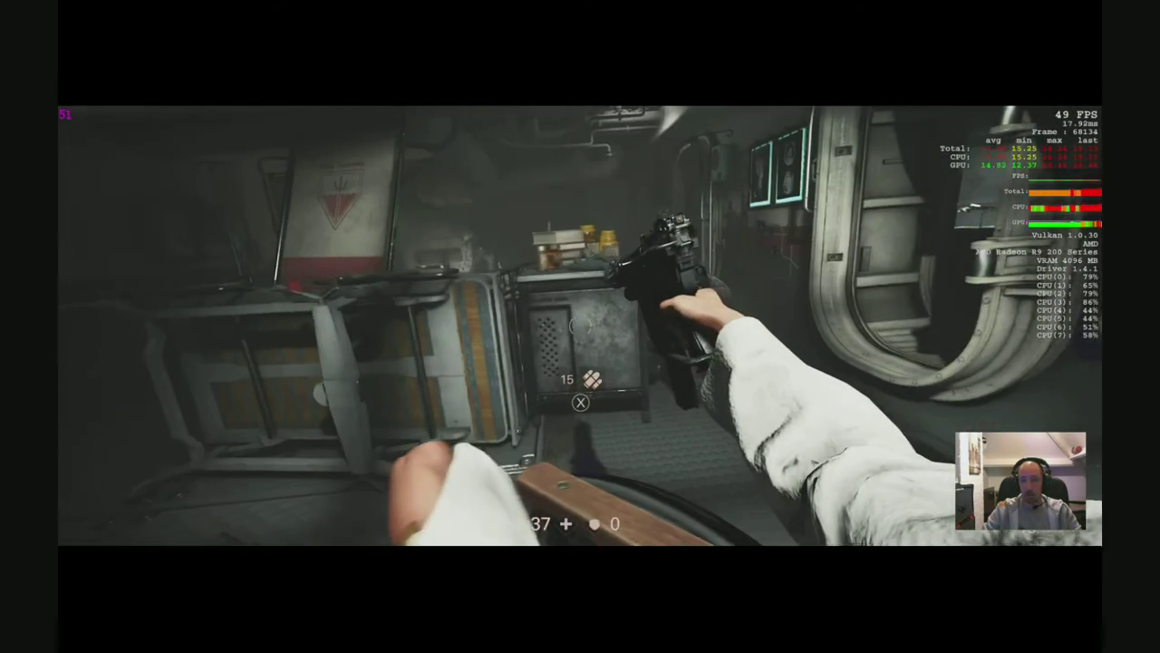
Check in-game performance while firing the weapon and collecting ammunition around the room.
left_click(580, 326)
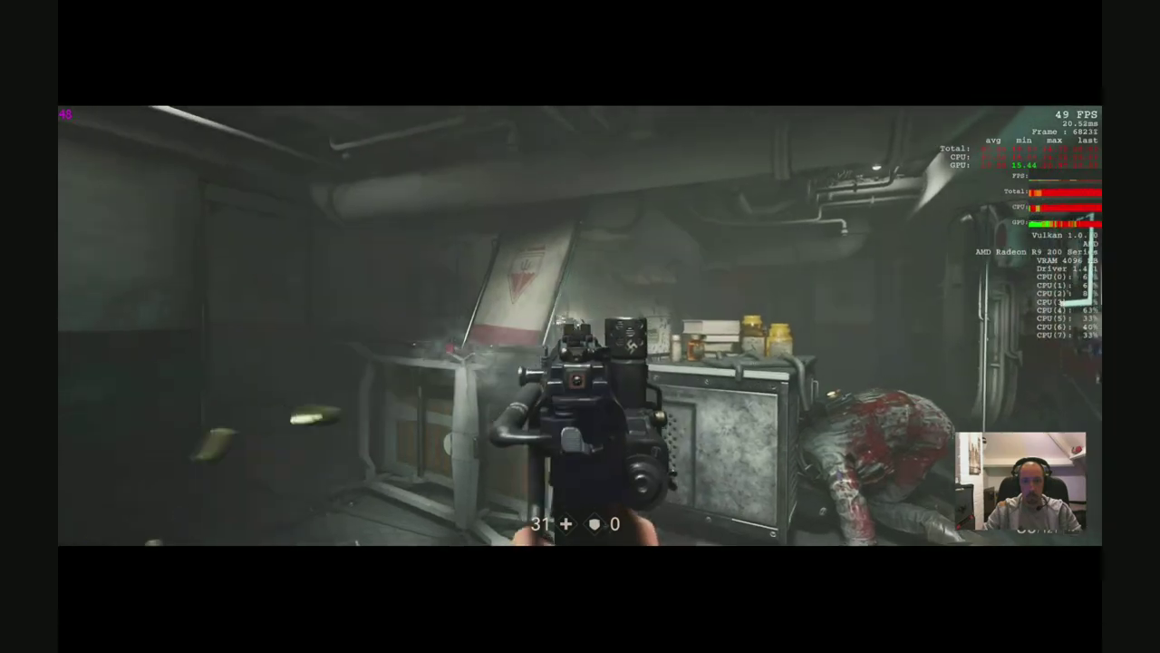
key("e")
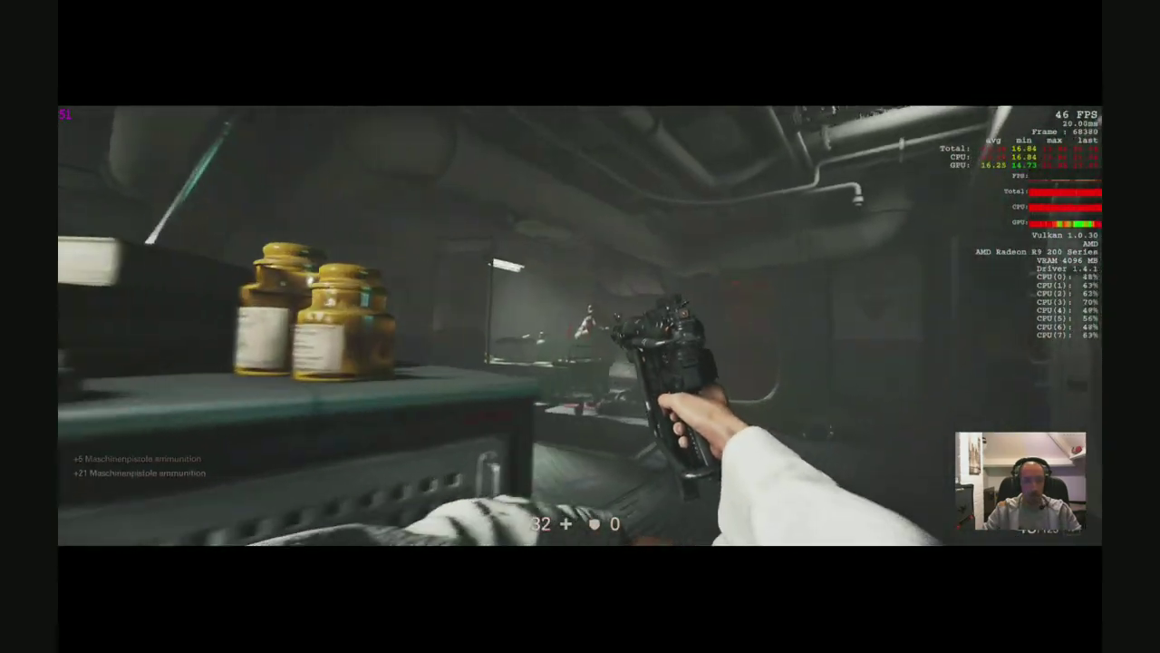
left_click(580, 326)
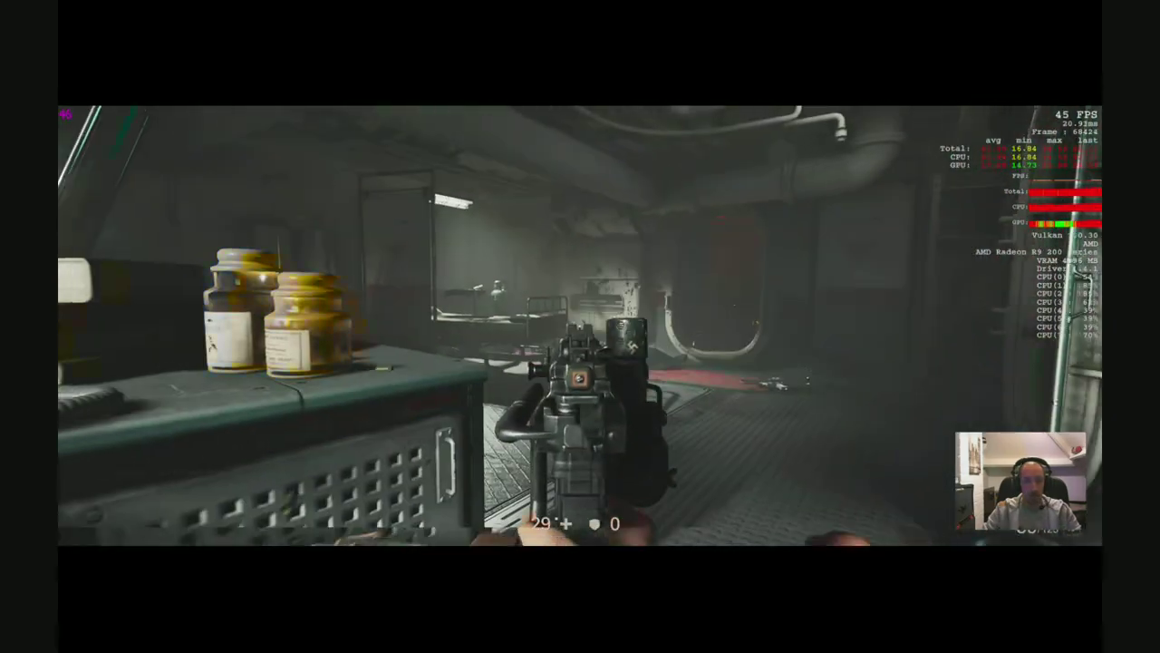
Pause the game and open the advanced video settings.
key("Escape")
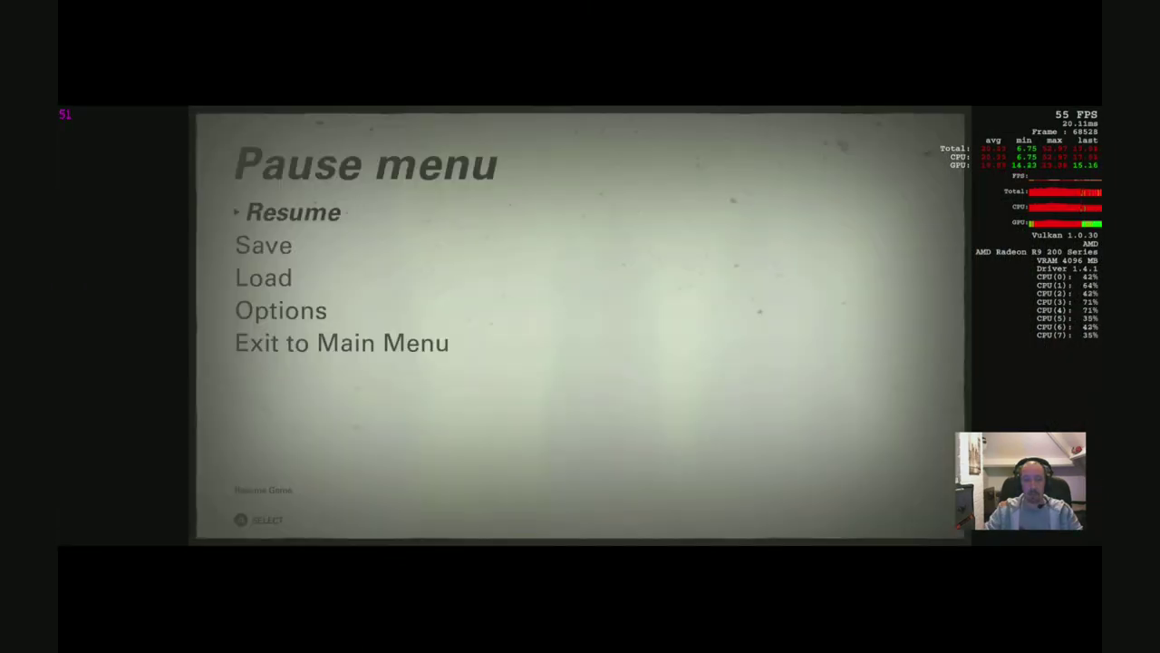
key("Down")
key("Down")
key("Down")
key("Return")
key("Down")
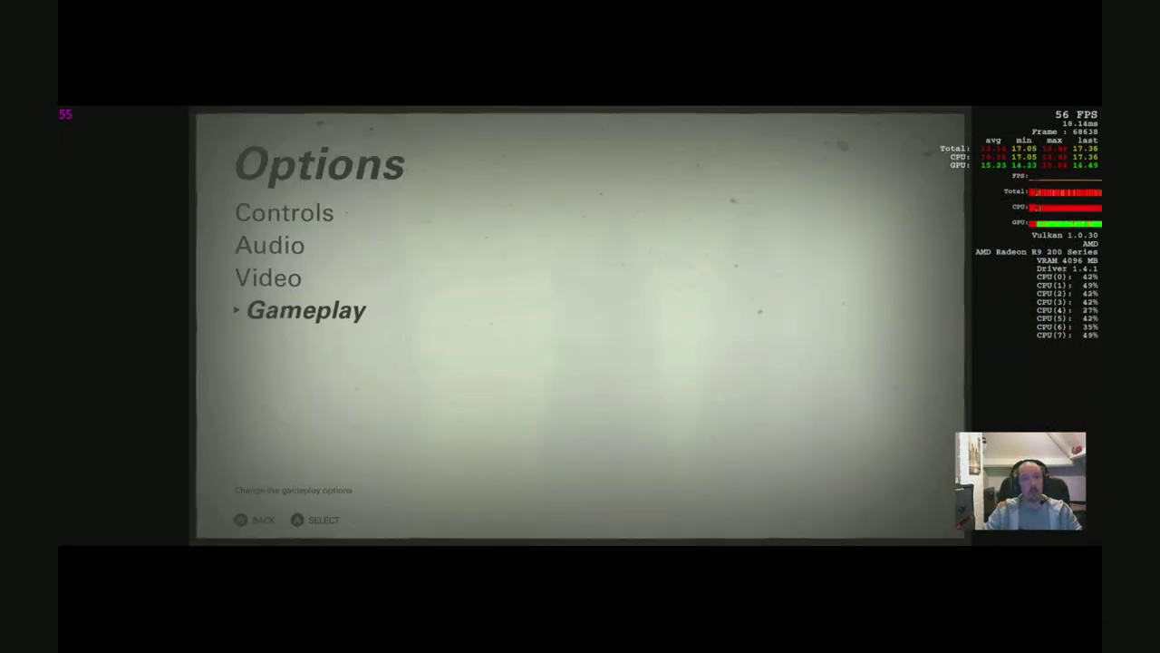
key("Up")
key("Return")
key("Down")
key("Up")
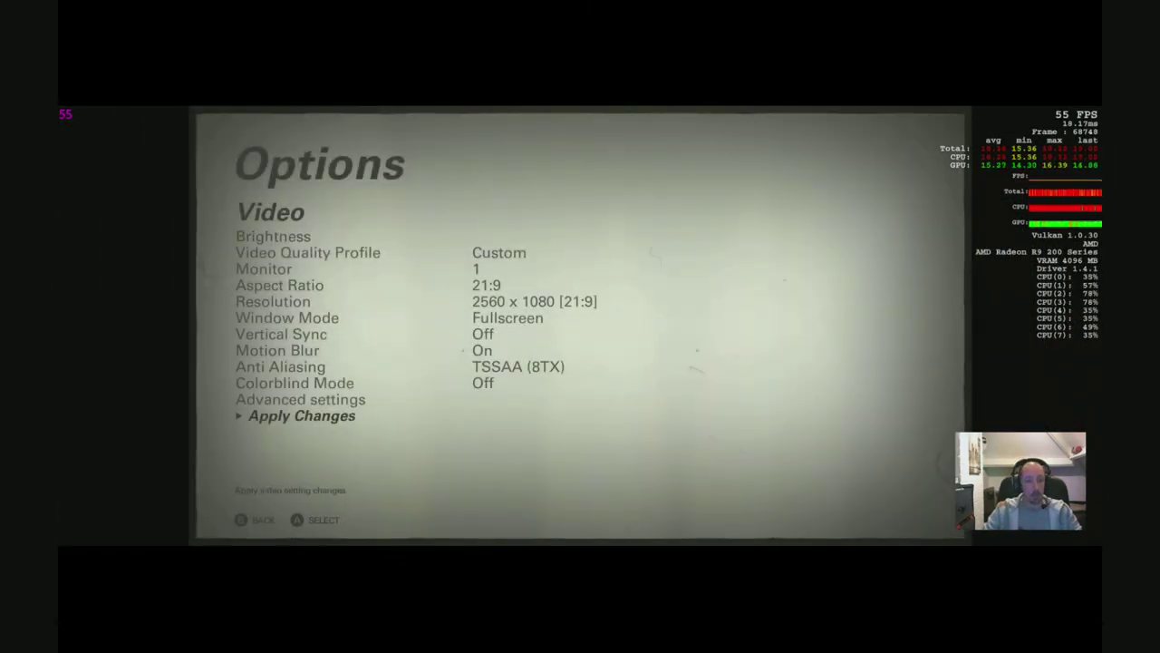
key("Up")
key("Return")
Set the Shadows quality to High.
key("Down")
key("Down")
key("Down")
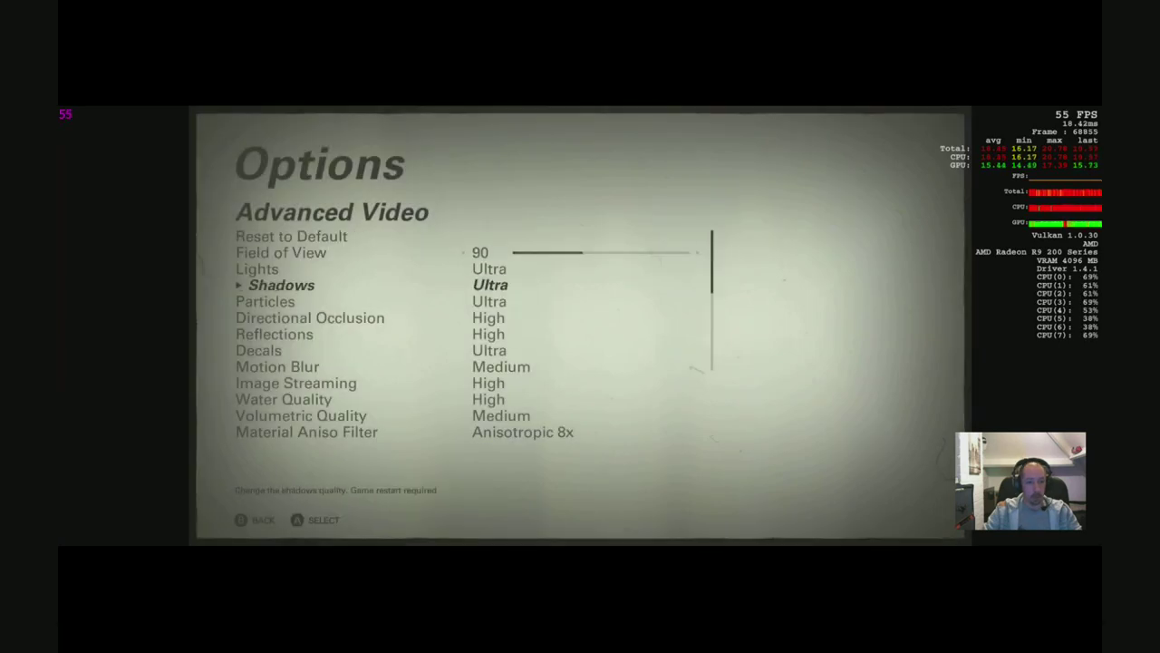
key("Return")
key("Return")
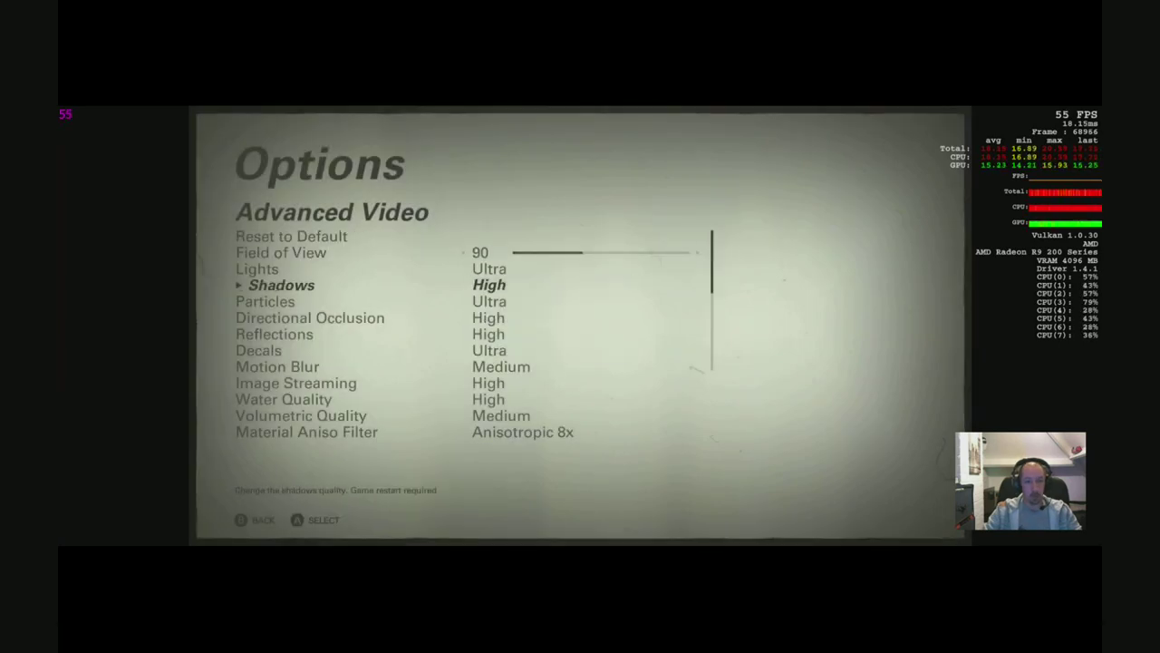
Apply the video changes, accepting the restart notice, and return to the pause menu.
key("Down")
key("Down")
key("Down")
key("Down")
key("Down")
key("Down")
key("Down")
key("Down")
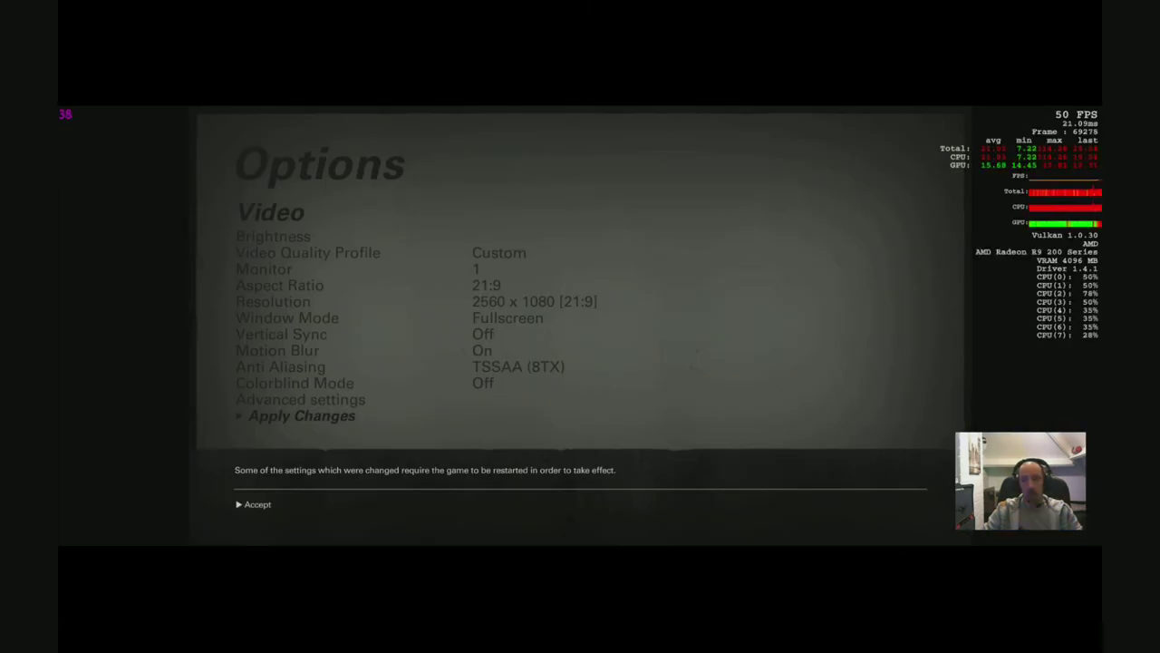
key("Return")
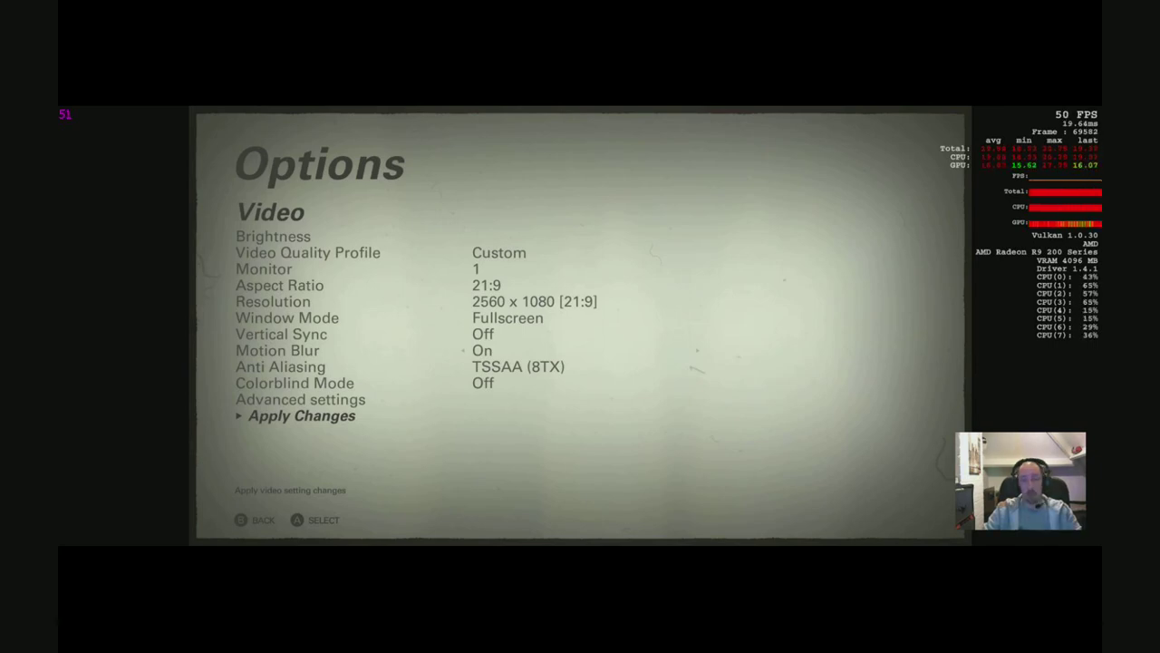
key("Escape")
key("Escape")
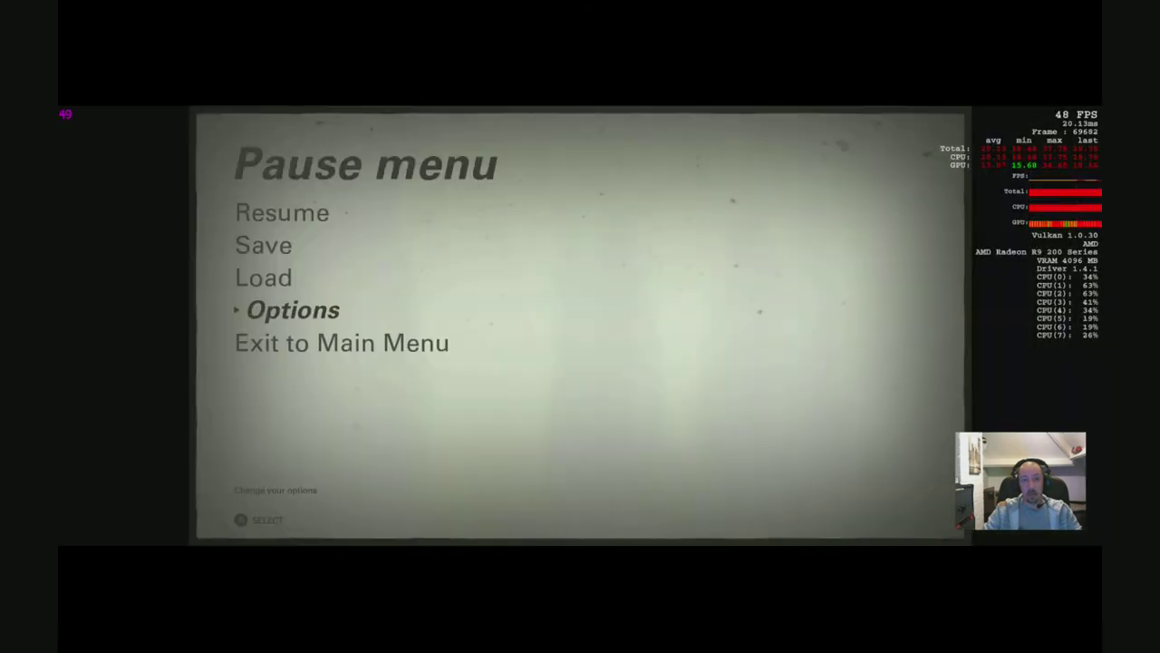